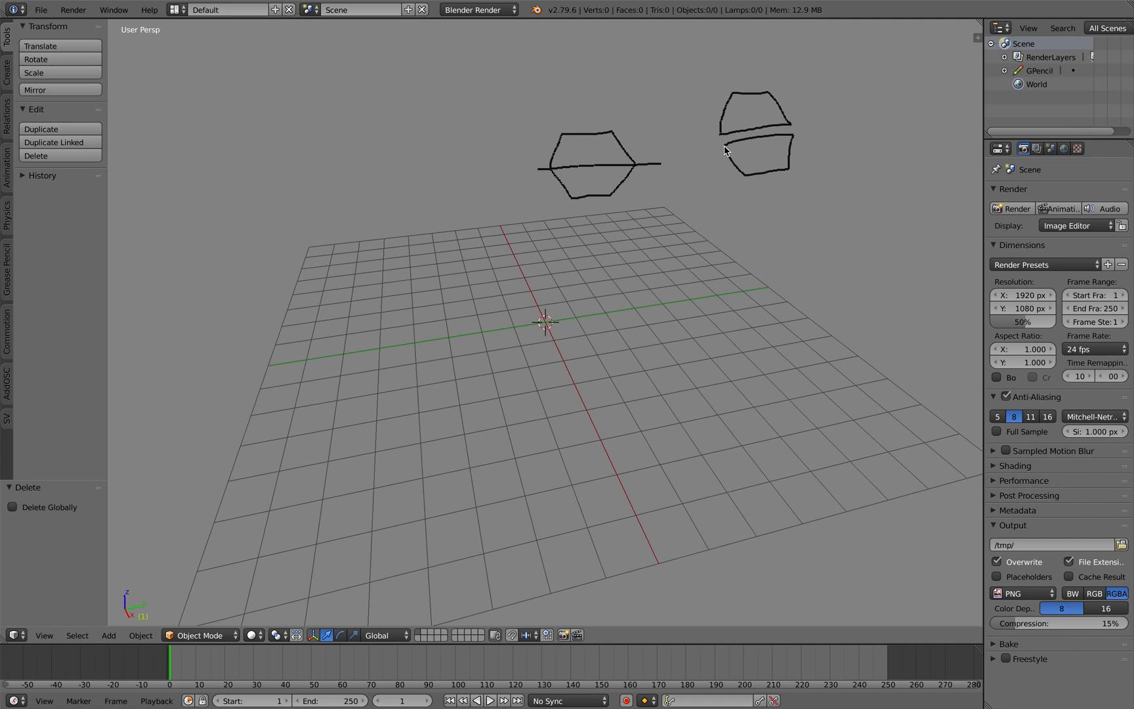
Remove the scene's grease pencil layer that holds the hexagon sketches
middle_click_drag(725, 149, 717, 165)
left_click(981, 36)
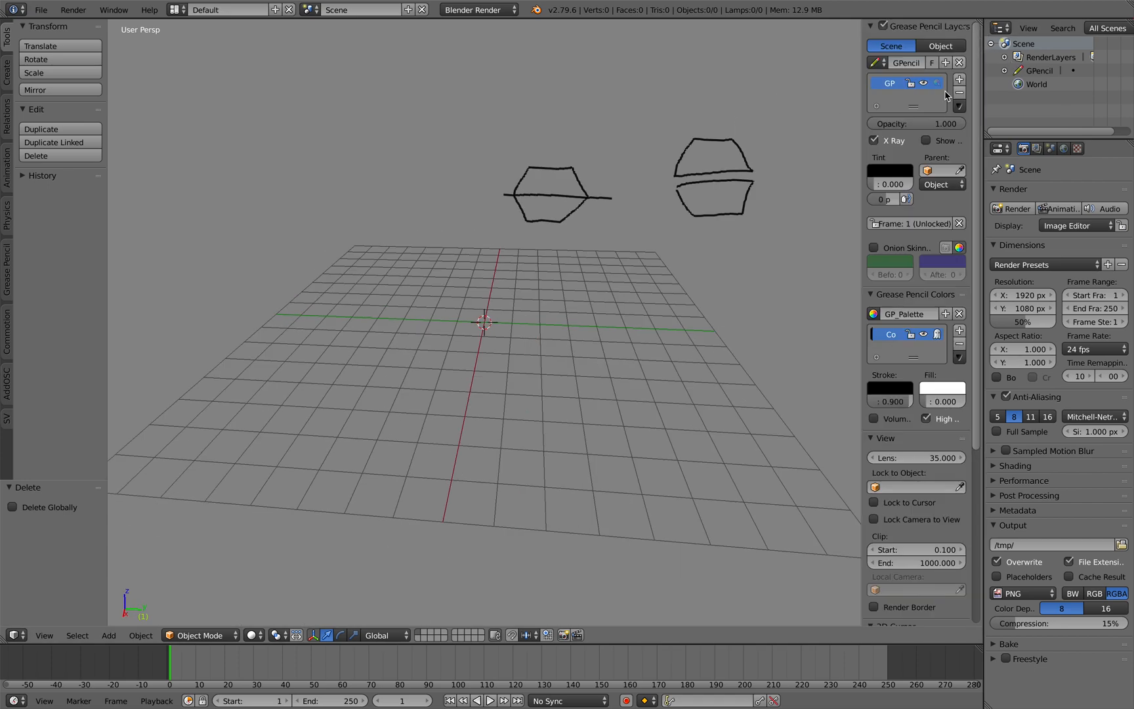
left_click(959, 94)
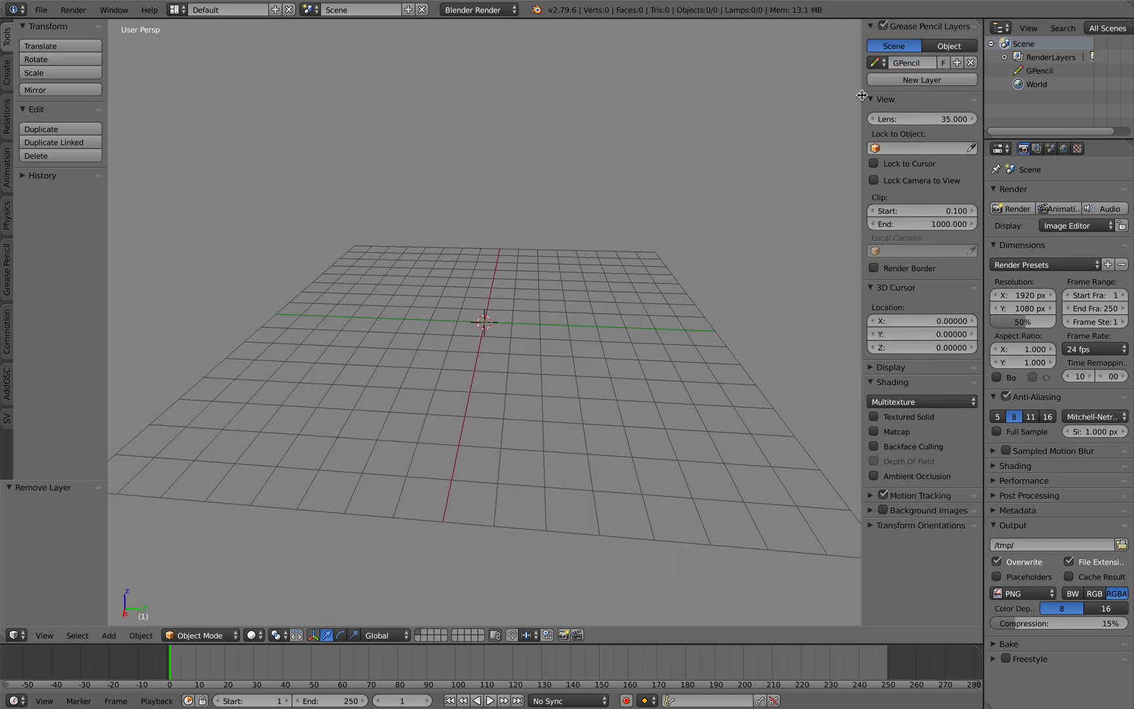
key("n")
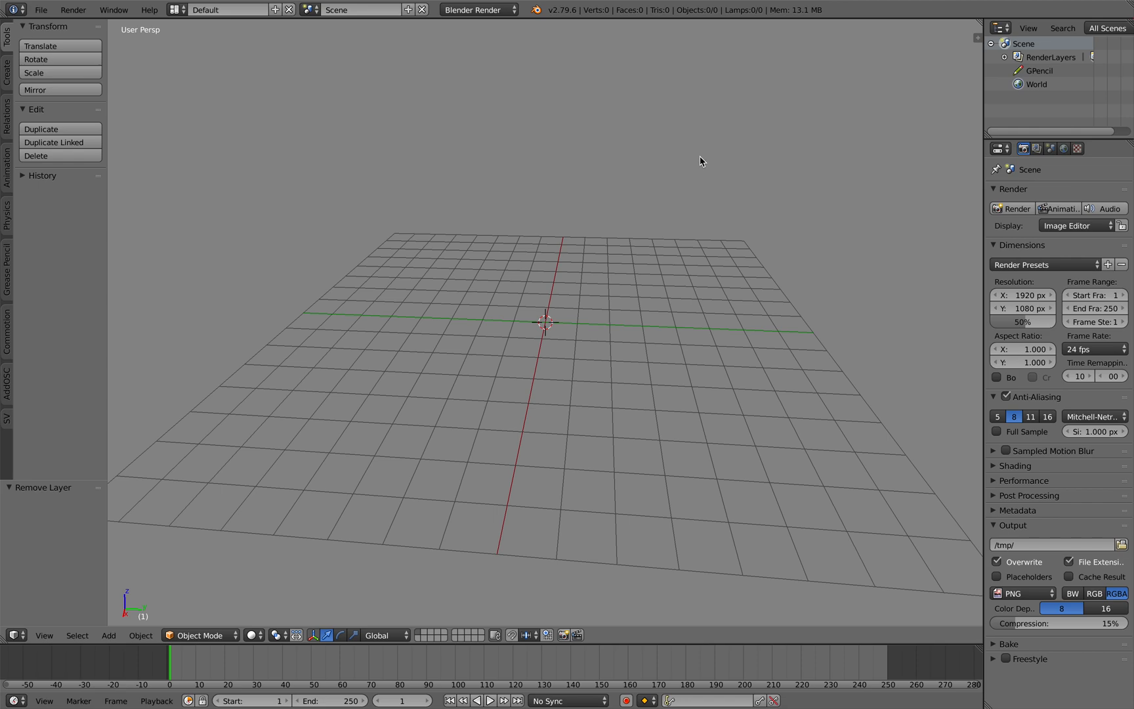
Switch to the Compositing layout, start a new Sverchok node tree and widen the 3D view over the image editor
scroll(651, 172, "right", 8)
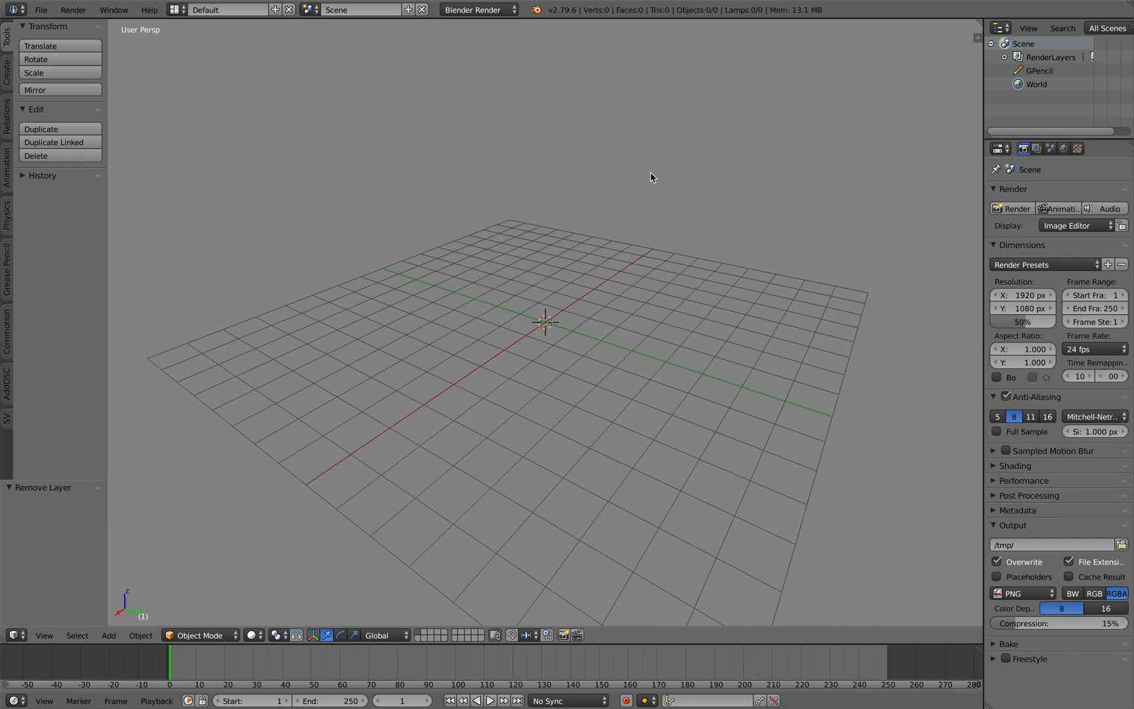
scroll(650, 178, "up", 4)
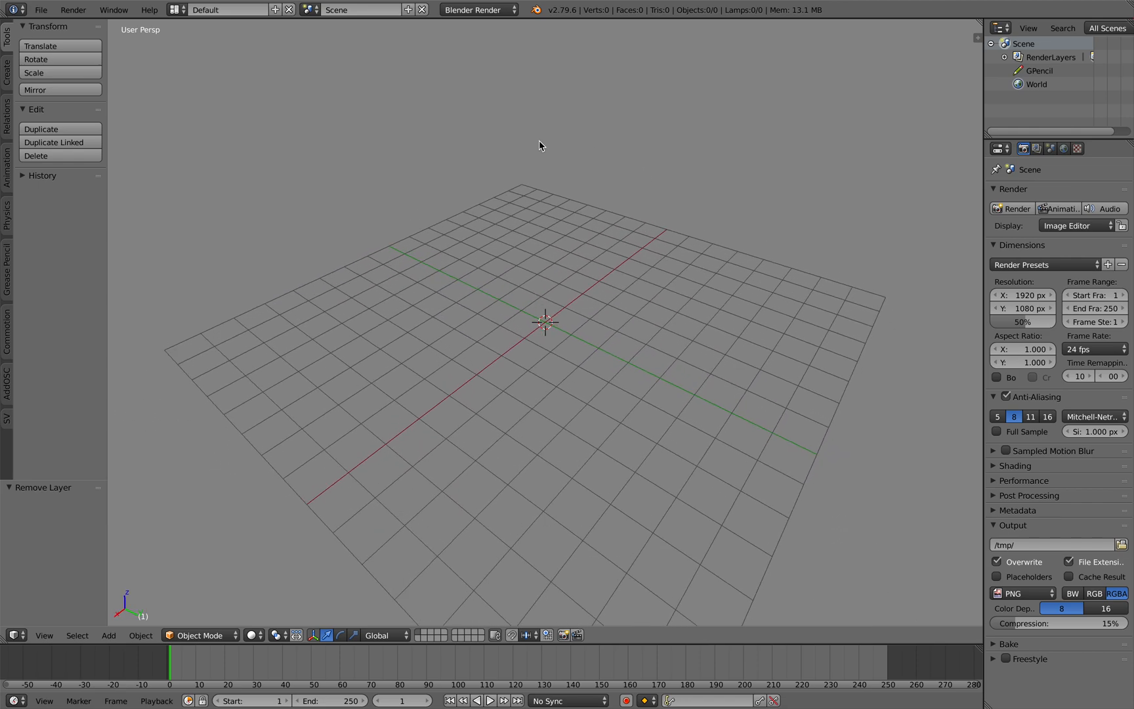
left_click(177, 10)
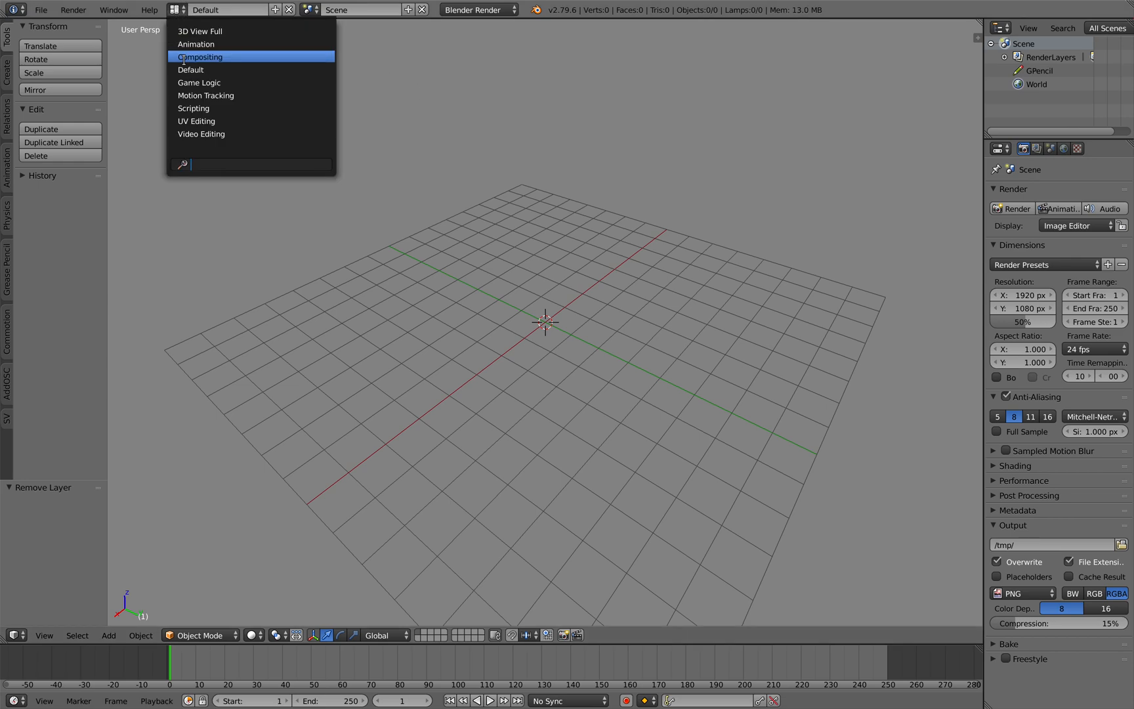
left_click(187, 56)
left_click(162, 417)
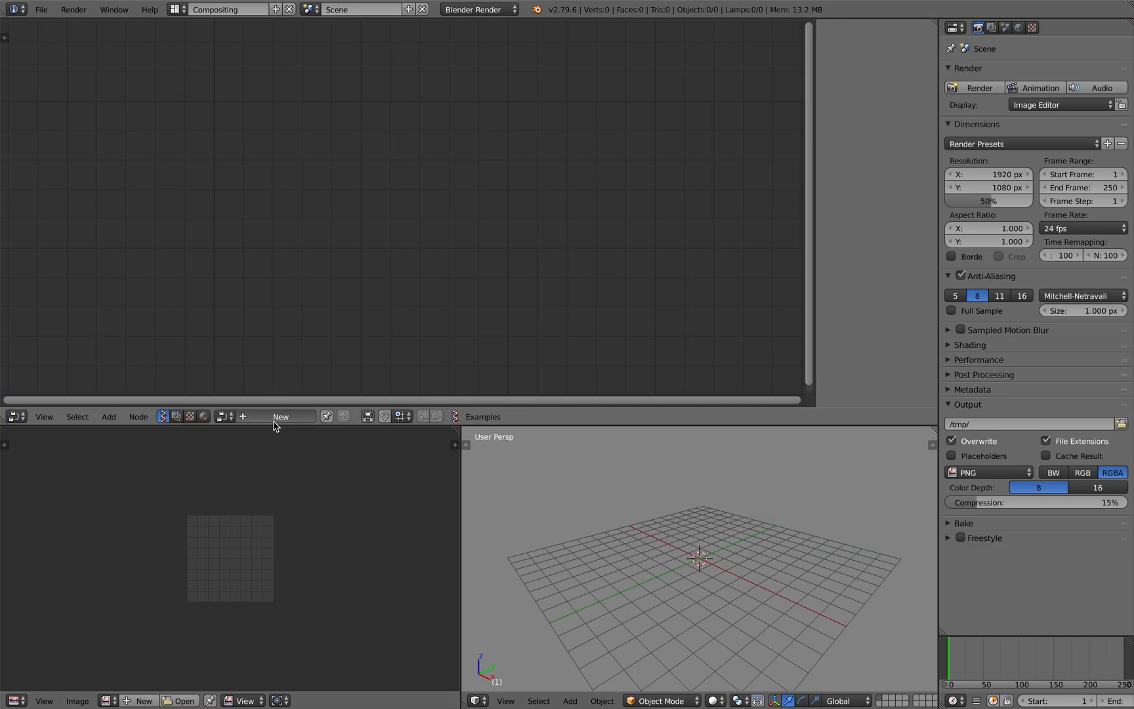
left_click_drag(458, 432, 407, 459)
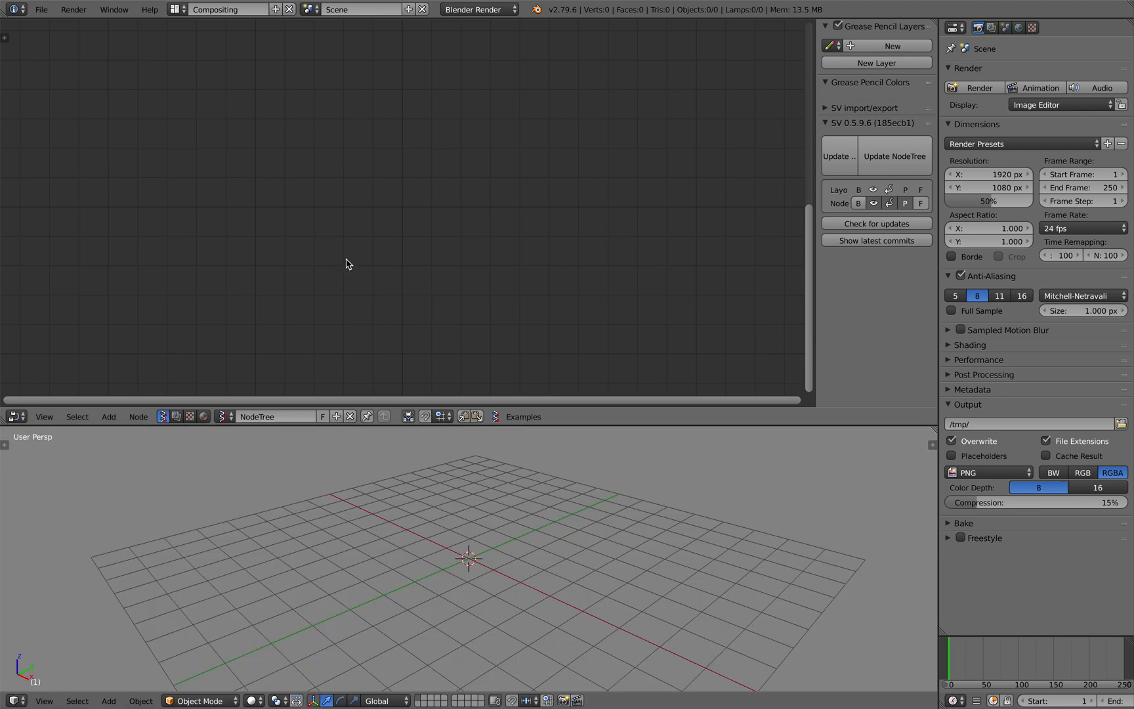
Add a Circle node to the node tree and set its N Vertices to 6
key("shift+a")
left_click(325, 222)
type("cir")
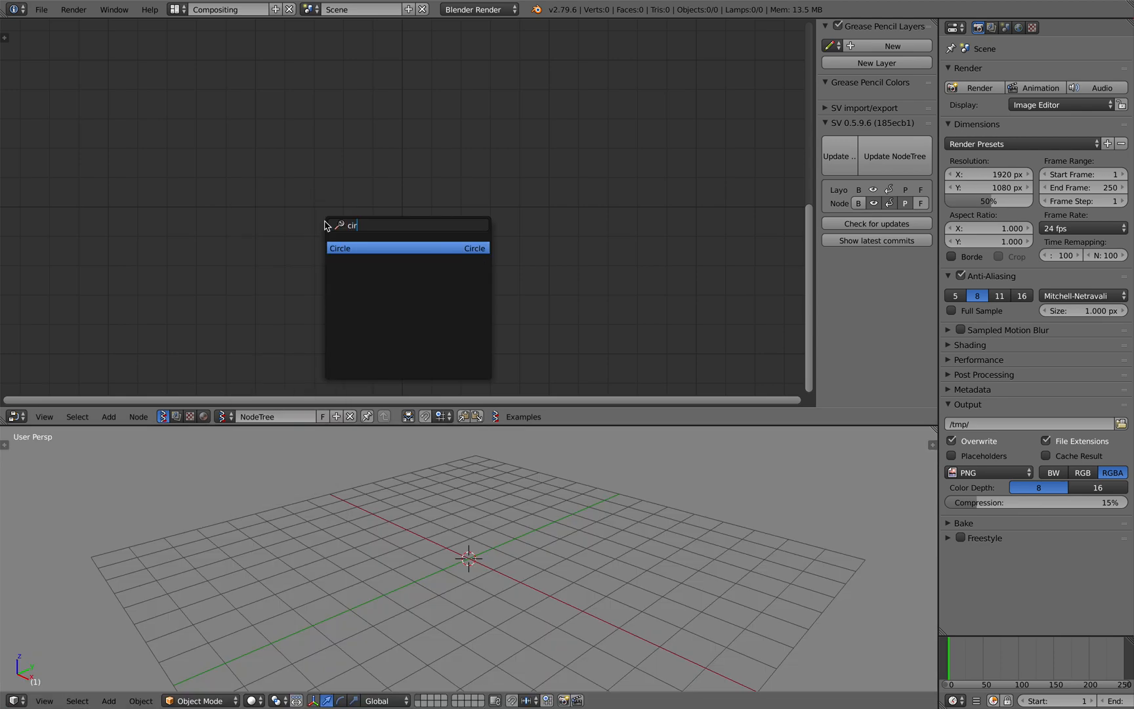
key("Return")
left_click(220, 109)
left_click(359, 312)
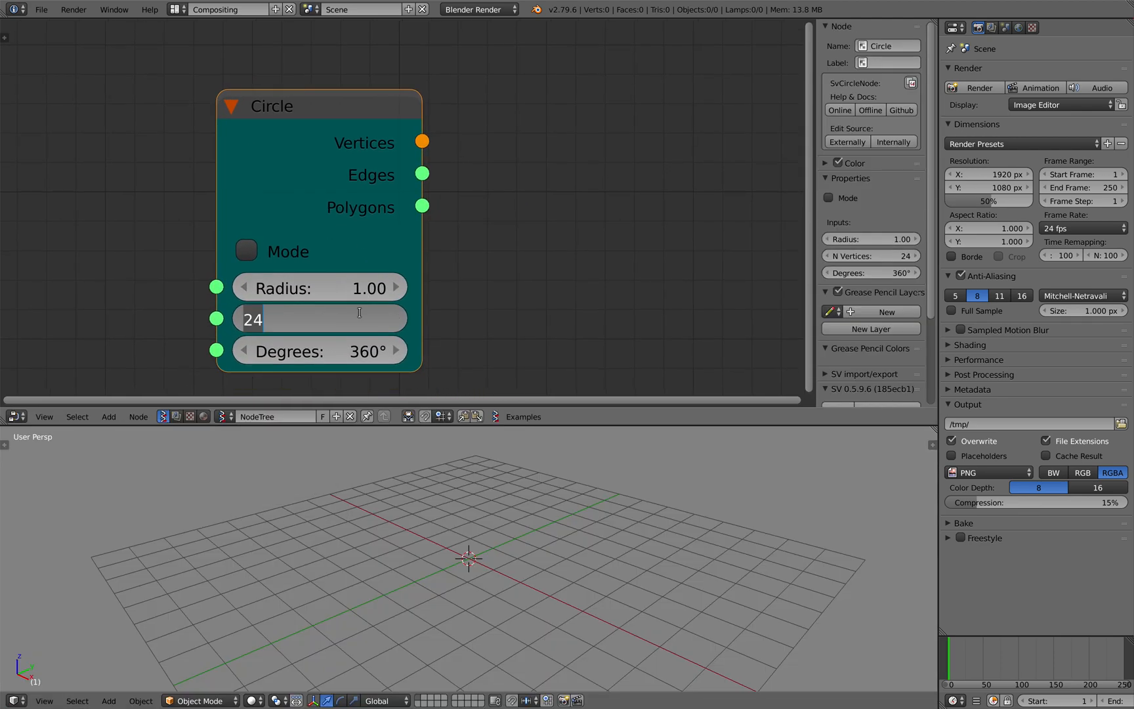
type("6")
key("Return")
key("shift+a")
left_click(564, 173)
type("bm")
key("Escape")
Add a Viewer BMesh node beside the Circle node
key("shift+a")
left_click(563, 174)
type("bme")
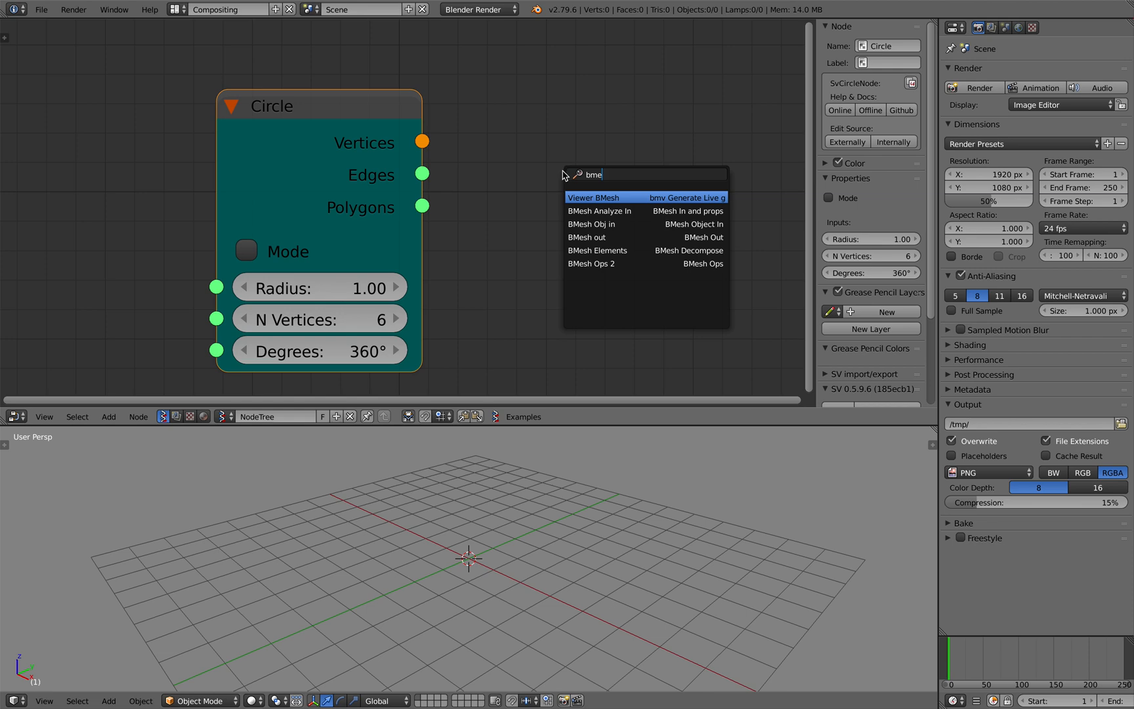
key("Return")
Link the Circle's Vertices and Polygons outputs to the Viewer BMesh vertices and faces inputs
scroll(488, 152, "down", 2)
left_click(299, 140)
left_click_drag(317, 158, 501, 279)
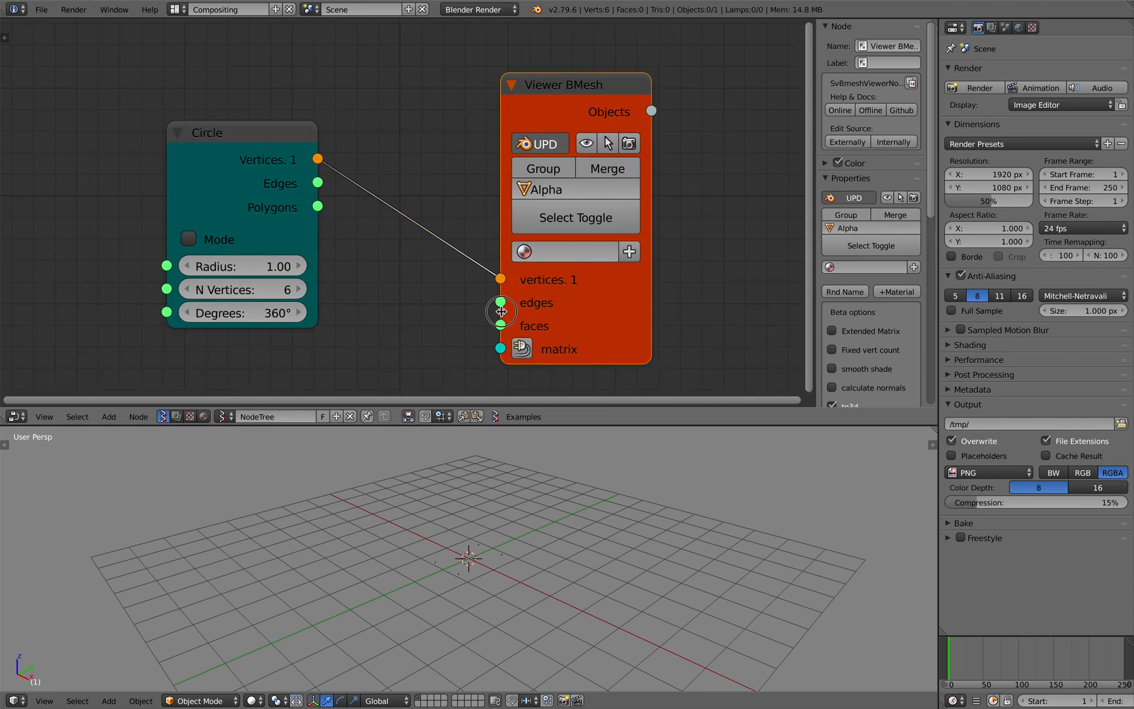
left_click_drag(501, 325, 318, 206)
Turn on the Wire and Draw All Edges display options for the generated hexagon object and deselect it
middle_click_drag(473, 499, 501, 516)
right_click(493, 555)
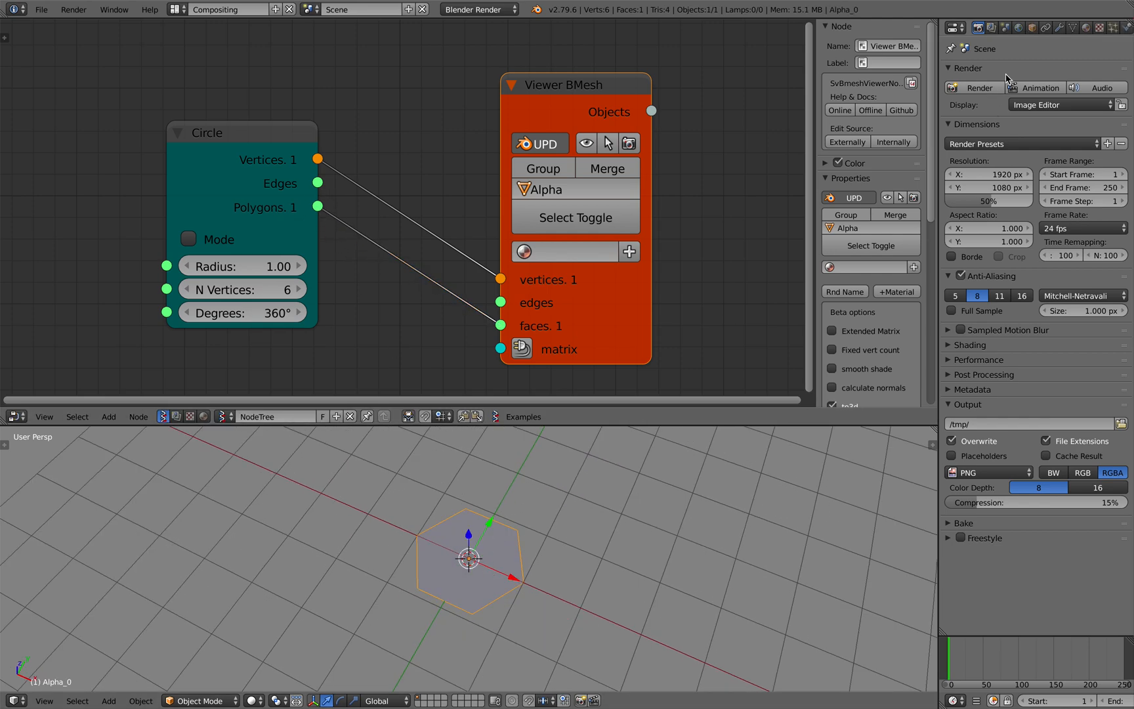
left_click(1032, 29)
left_click(972, 407)
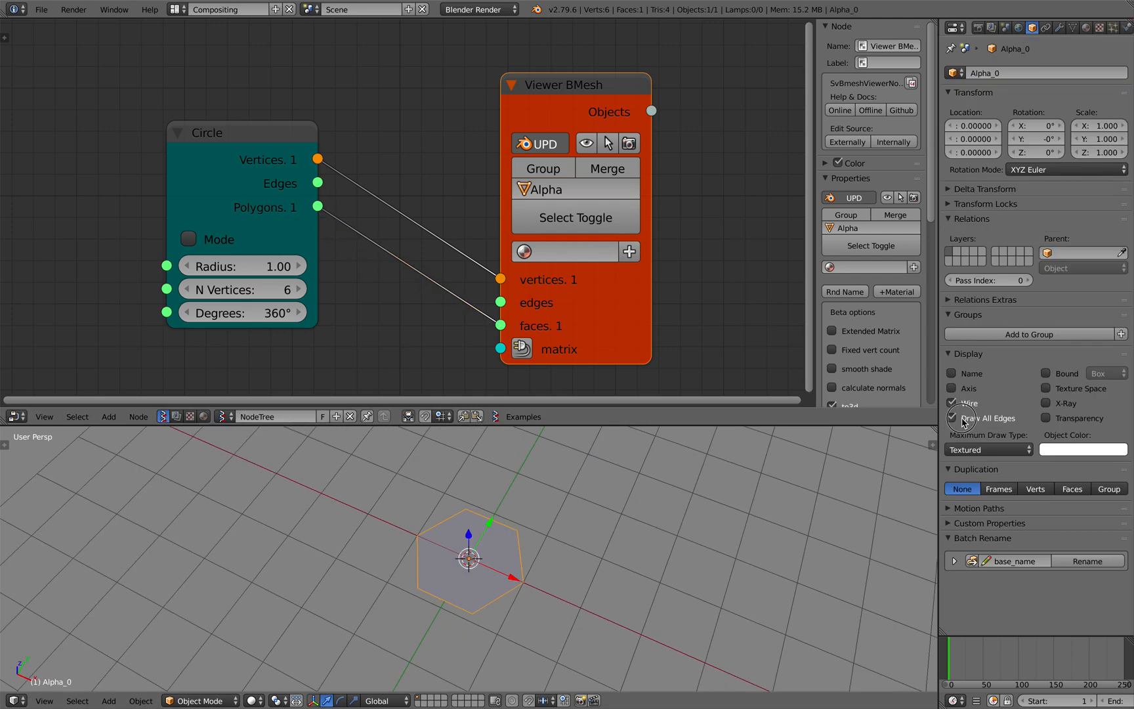
key("a")
Save the file to the Desktop with a name beginning hexagon_shape_
key("ctrl+s")
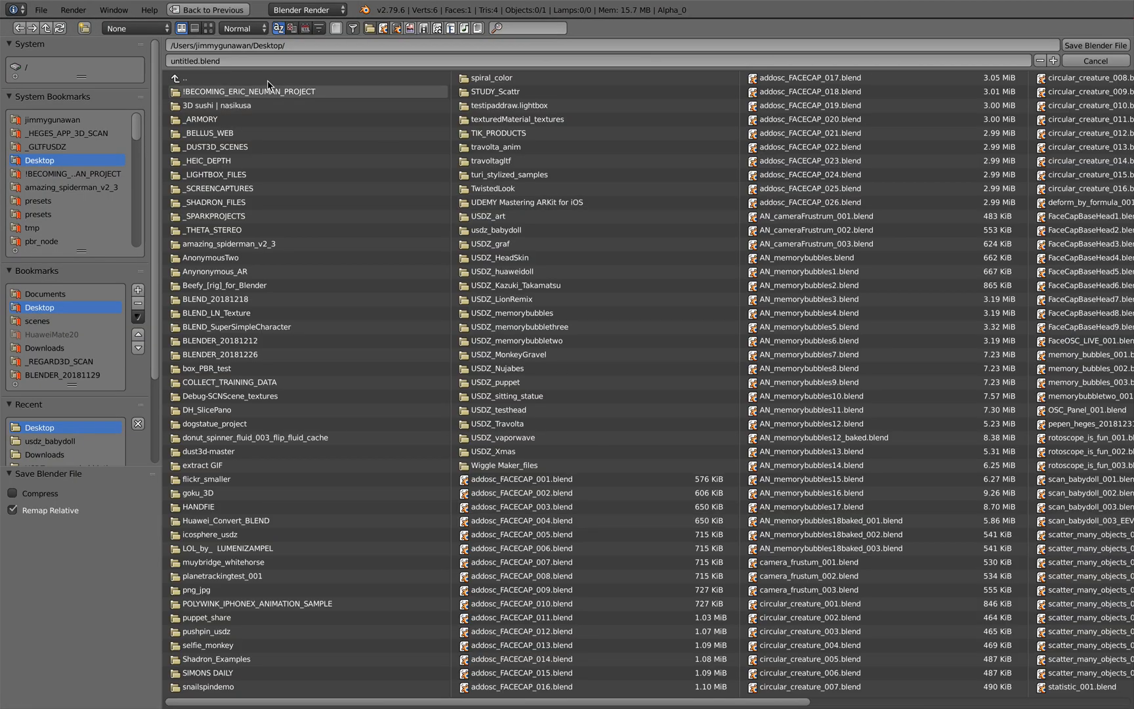
left_click(191, 60)
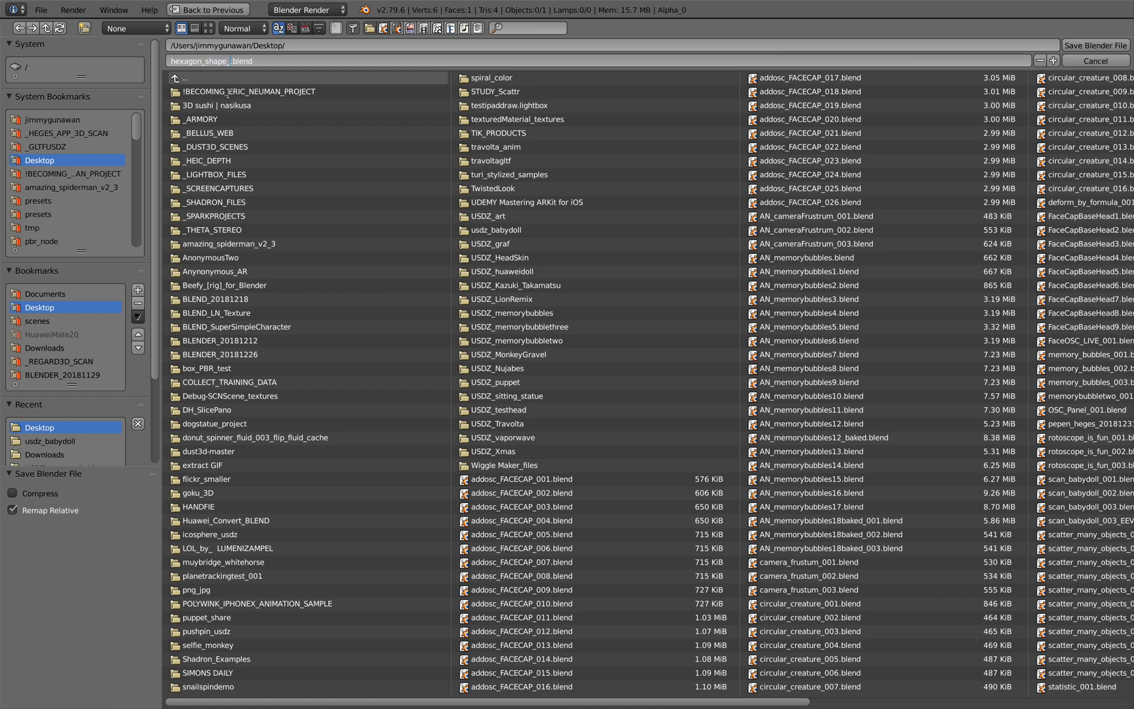
key("Return")
left_click(1095, 45)
scroll(574, 472, "up", 3)
scroll(467, 568, "up", 2)
scroll(466, 569, "up", 1)
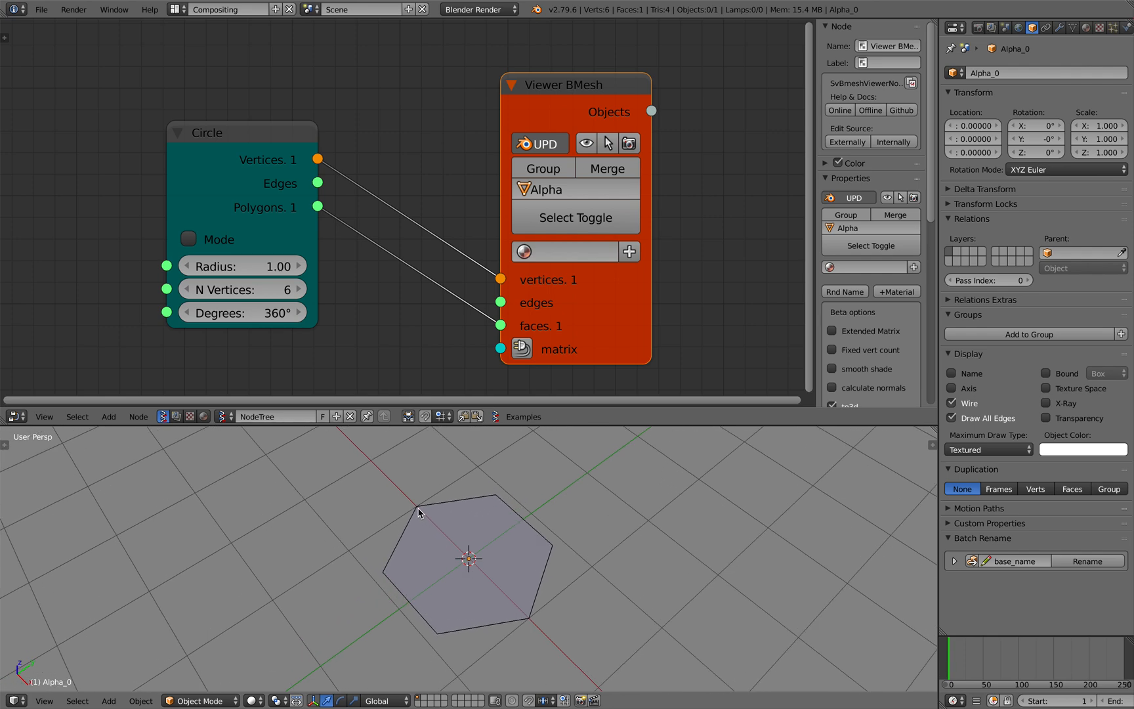
left_click(387, 572)
left_click(564, 555)
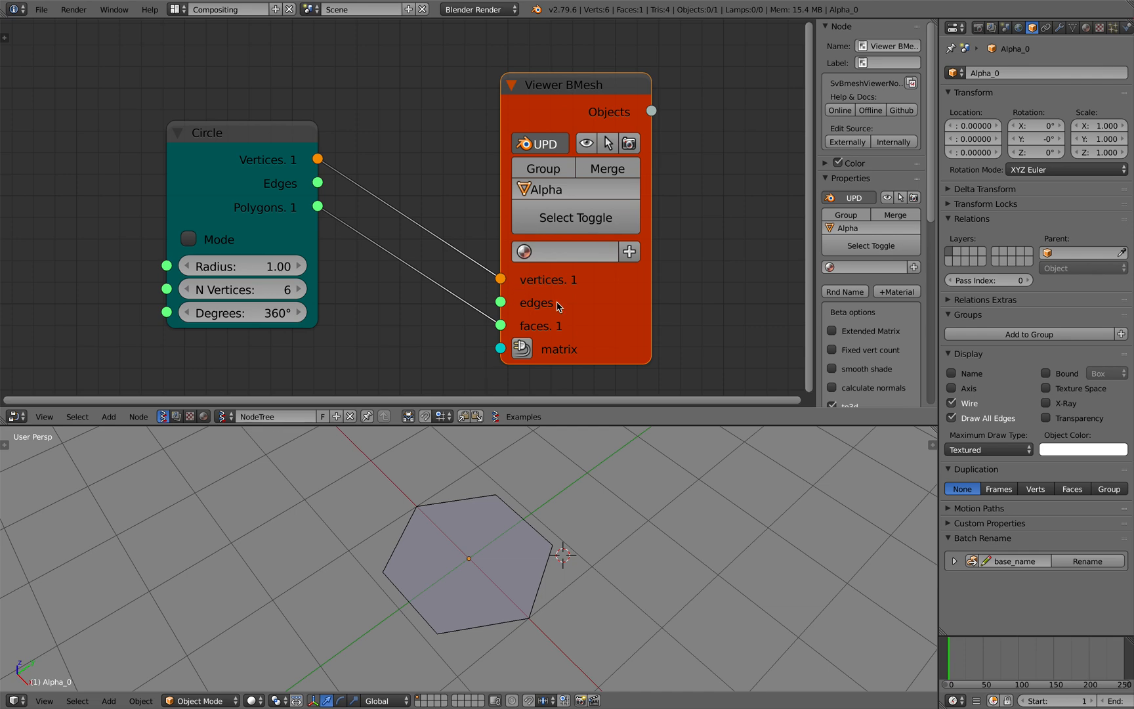
Spread the Circle and Viewer BMesh nodes apart and add a Stethoscope MK2 node below and between them
left_click_drag(611, 321, 677, 261)
scroll(313, 261, "down", 2)
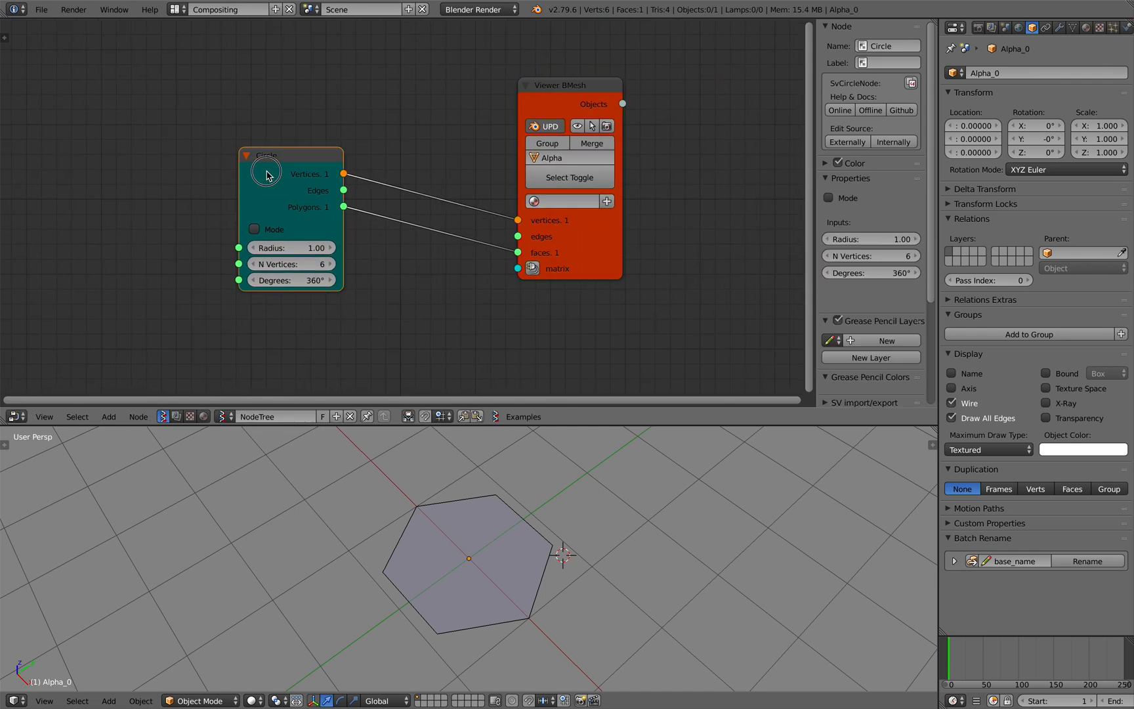
left_click_drag(293, 193, 218, 180)
left_click_drag(558, 231, 612, 235)
key("space")
type("stet")
key("Return")
left_click(475, 272)
scroll(309, 187, "down", 1)
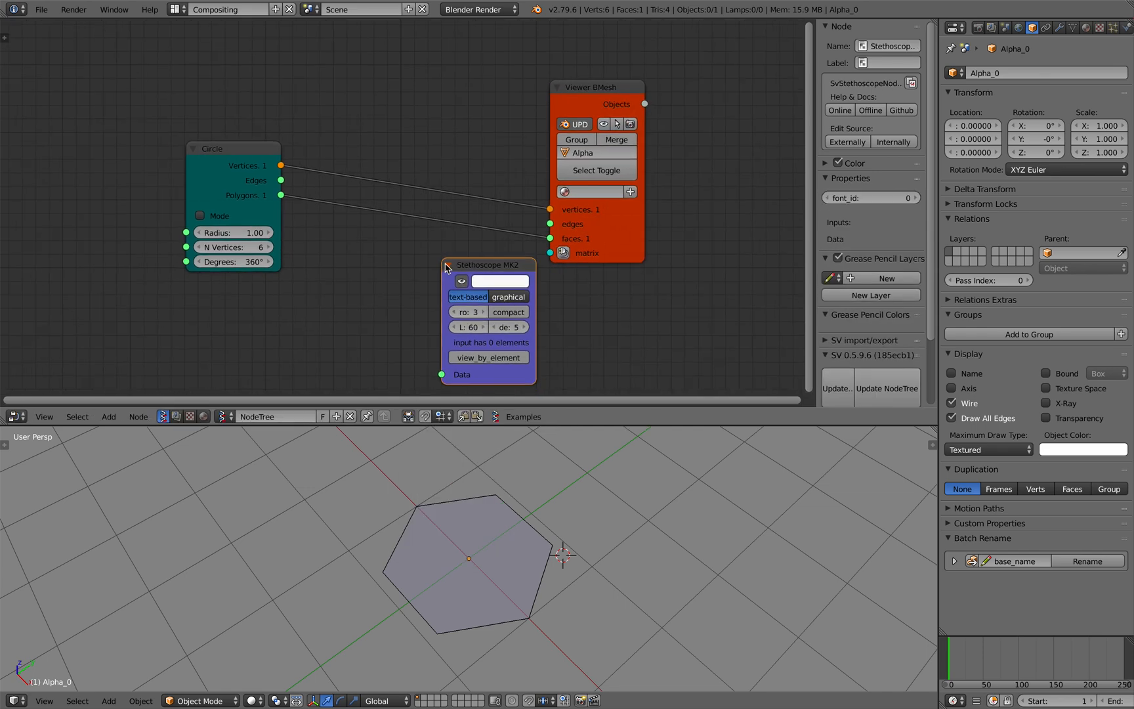
Link the Circle's Polygons output to the Stethoscope MK2 Data input and move the Viewer BMesh node clear of its read-out
left_click_drag(283, 197, 439, 369)
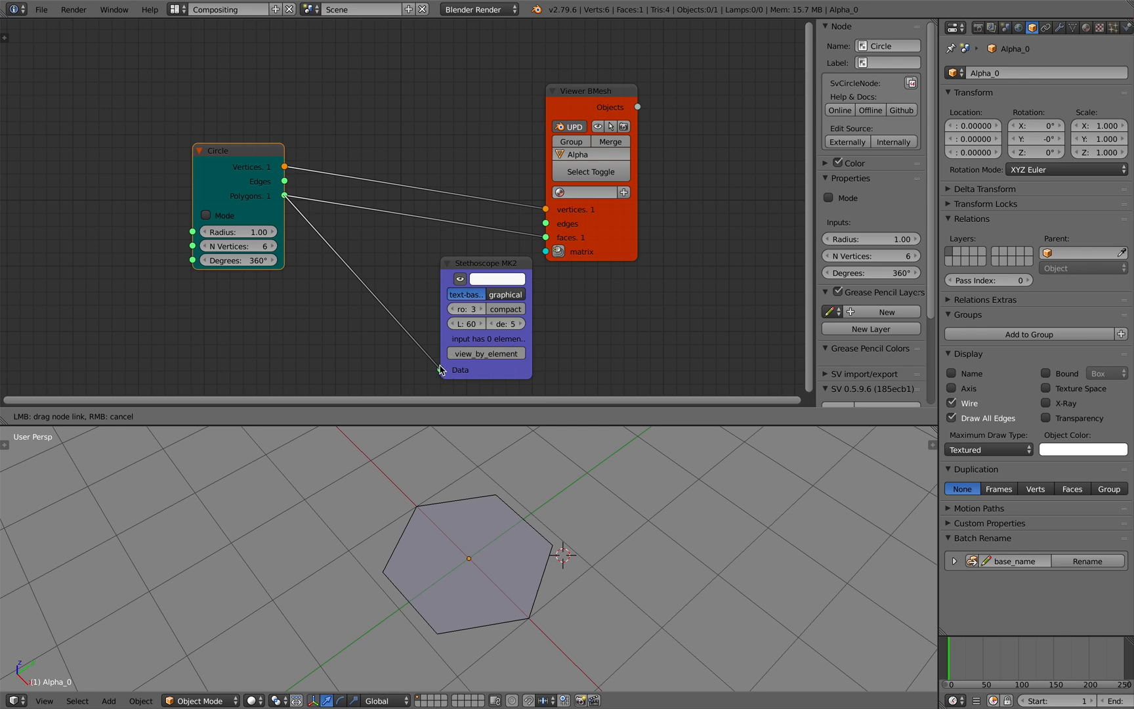
scroll(454, 306, "up", 1)
left_click_drag(609, 259, 611, 205)
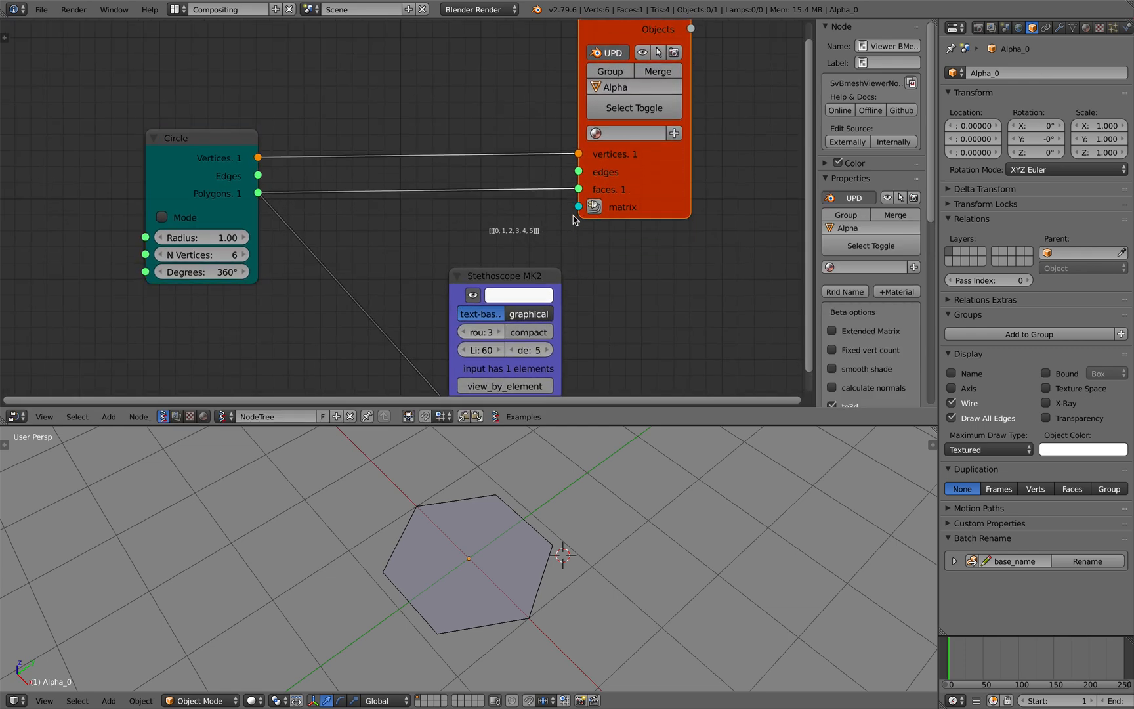
scroll(575, 218, "up", 1)
middle_click_drag(533, 251, 557, 221)
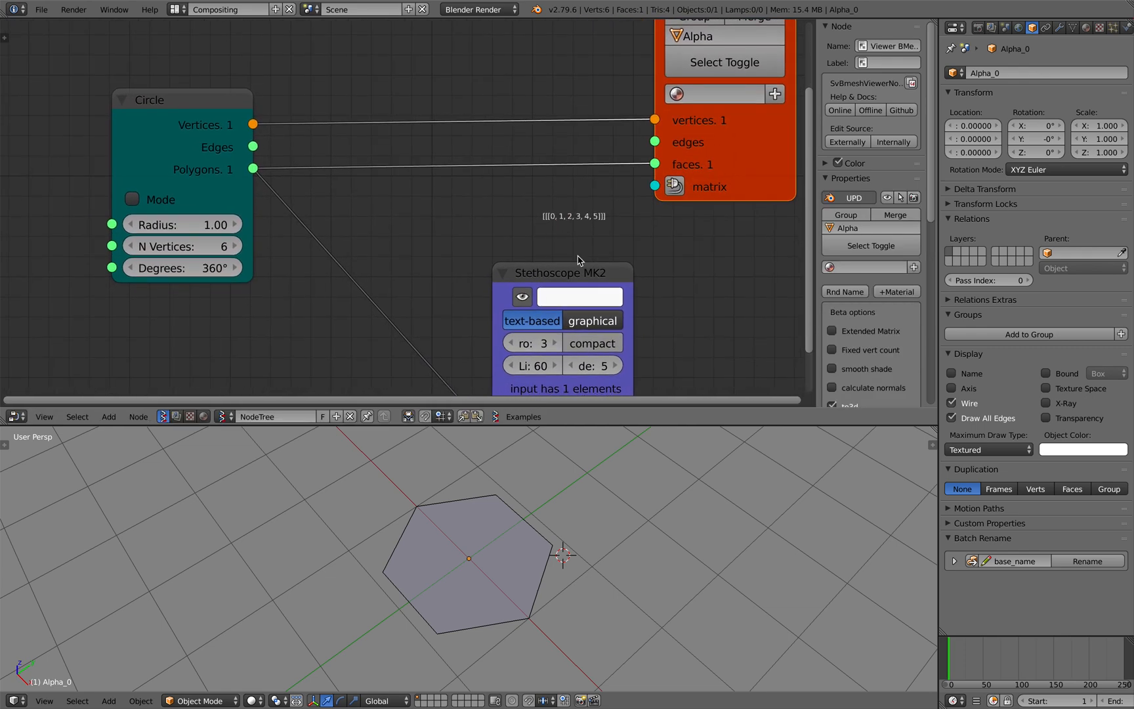
middle_click_drag(589, 317, 607, 251)
middle_click_drag(712, 137, 670, 140)
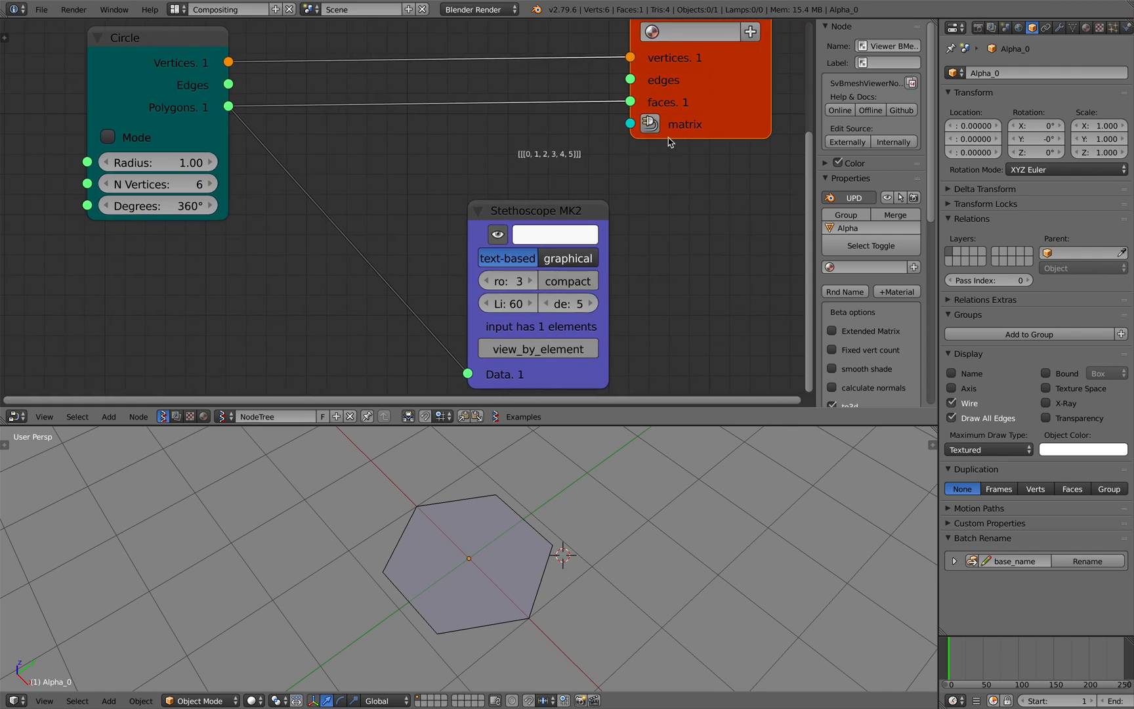
Add a Viewer Index node beside the Stethoscope MK2 node
middle_click_drag(623, 172, 614, 162)
key("alt+space")
type("viewer")
left_click(645, 215)
left_click(672, 191)
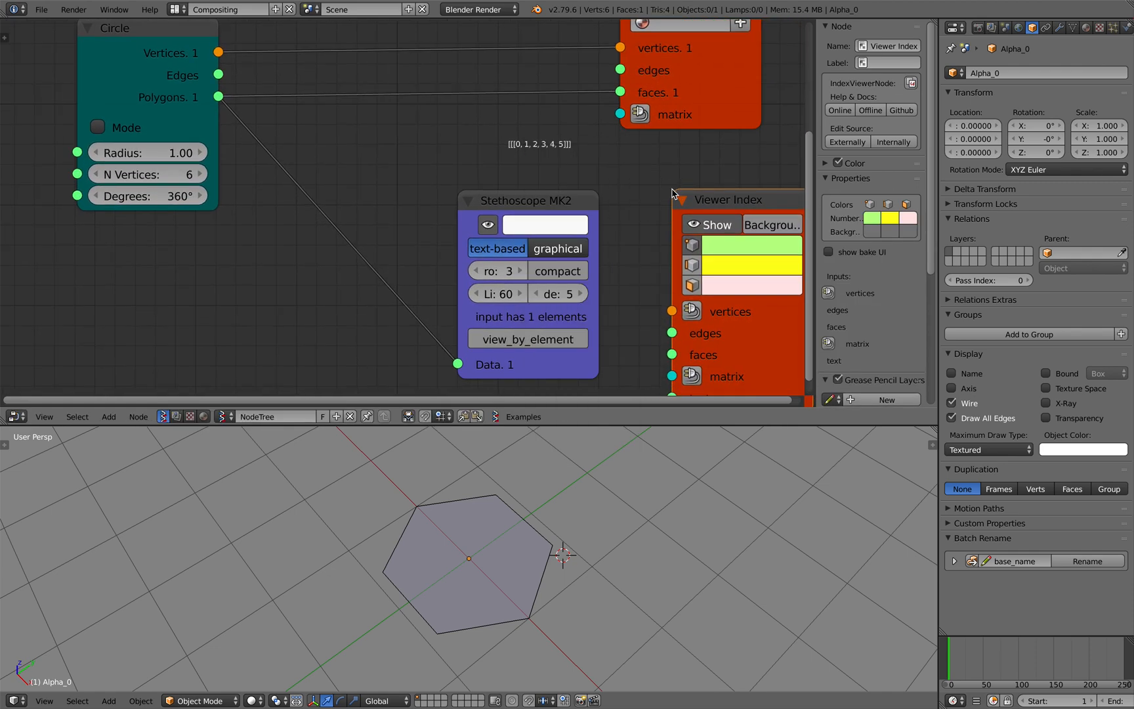
Link the Circle's Vertices to the Viewer Index vertices input with Background enabled, and save the file
left_click_drag(218, 52, 671, 311)
middle_click_drag(547, 542, 553, 574)
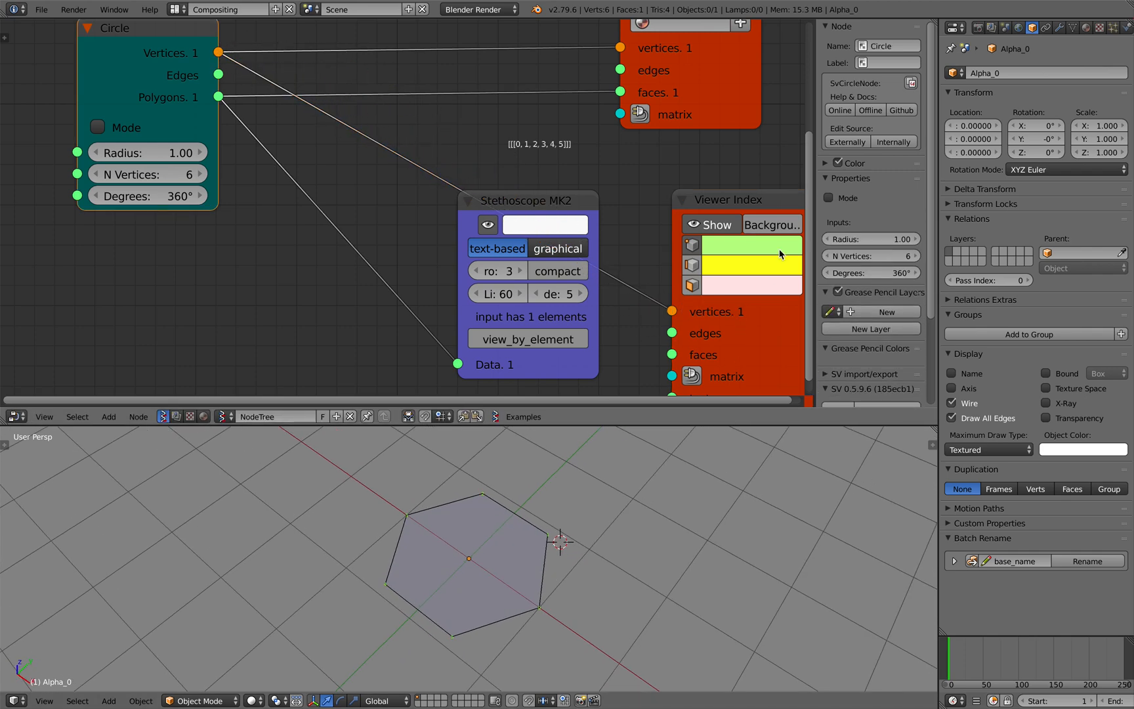
middle_click_drag(518, 487, 540, 518)
scroll(536, 519, "up", 2)
key("ctrl+s")
Examine the index numbers around the hexagon's vertices and save the file
left_click(535, 519)
scroll(522, 518, "down", 1)
scroll(521, 516, "down", 1)
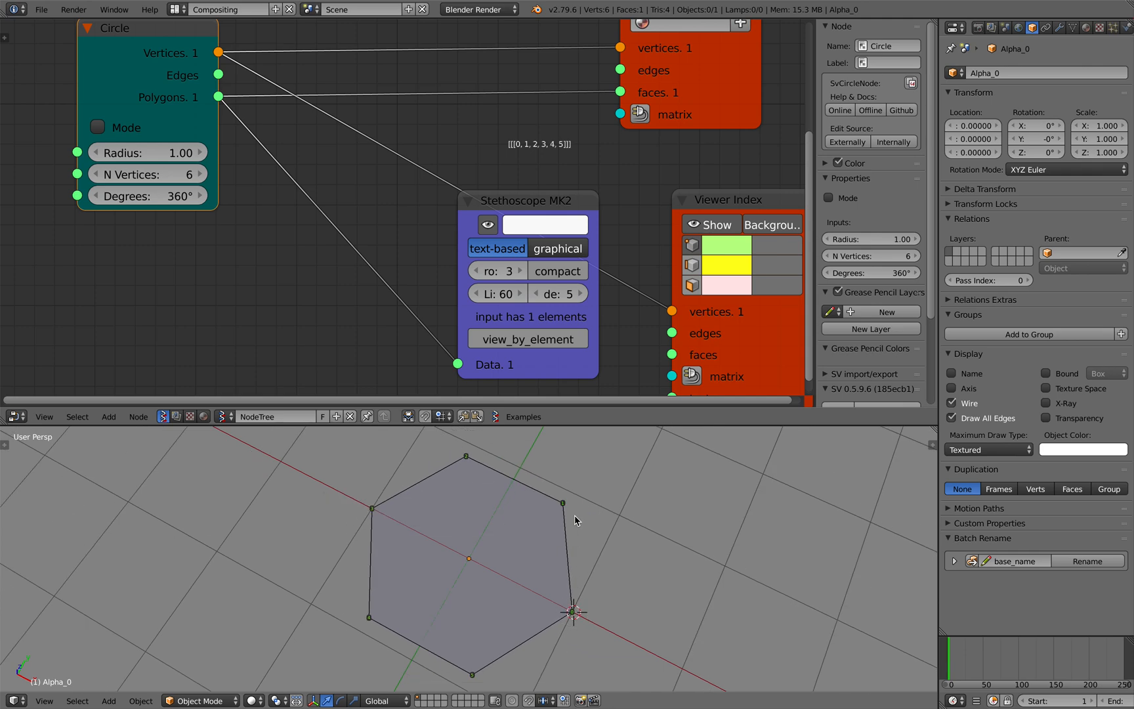
left_click(476, 455)
left_click(375, 662)
middle_click_drag(458, 683, 414, 489)
scroll(488, 505, "down", 3)
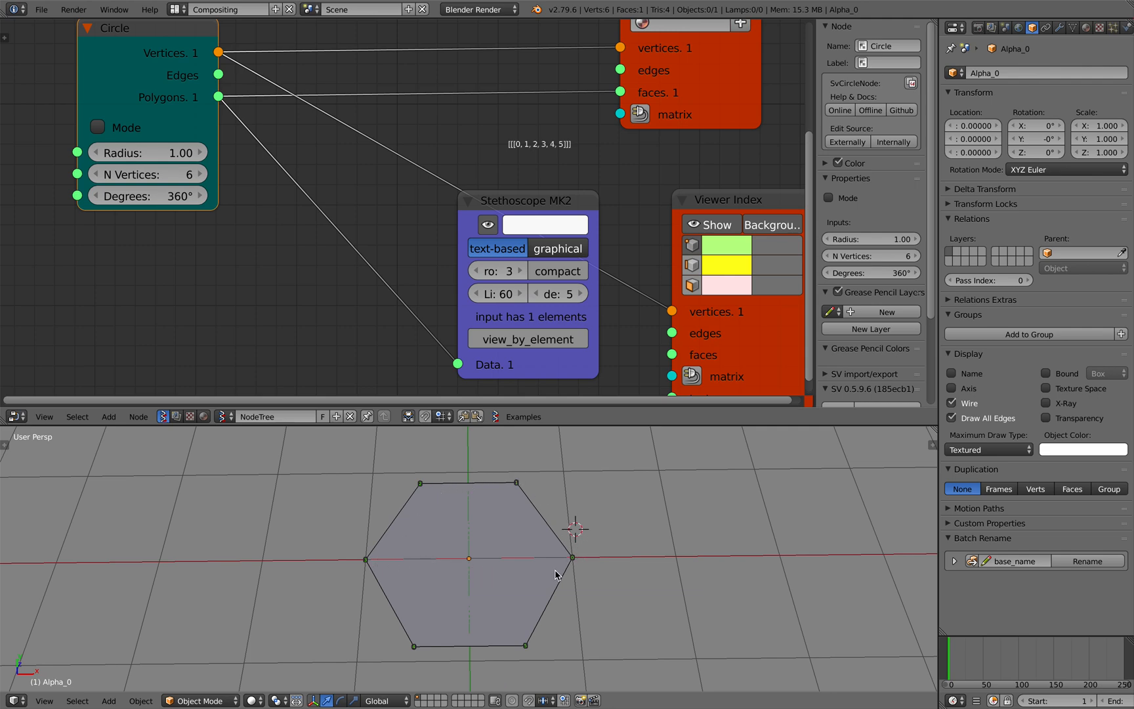
left_click(525, 460)
left_click(420, 632)
left_click(532, 636)
scroll(275, 315, "down", 2)
key("ctrl+s")
Add a List Item node below the Circle node
left_click(273, 312)
key("shift+a")
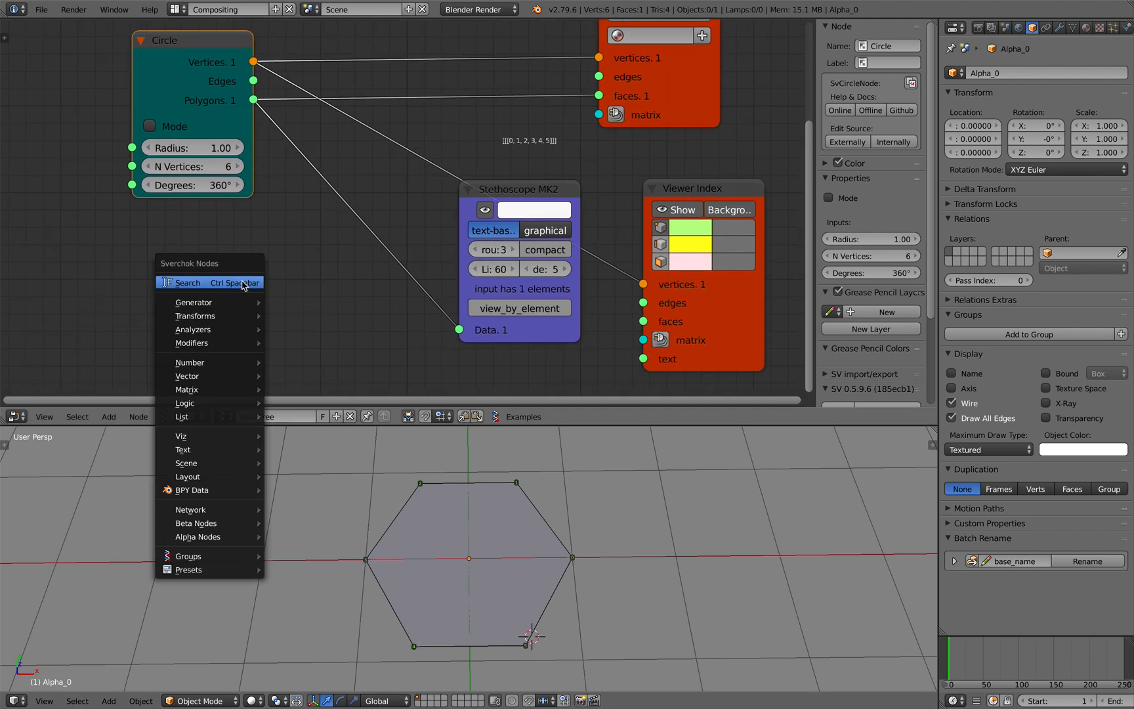
left_click(240, 281)
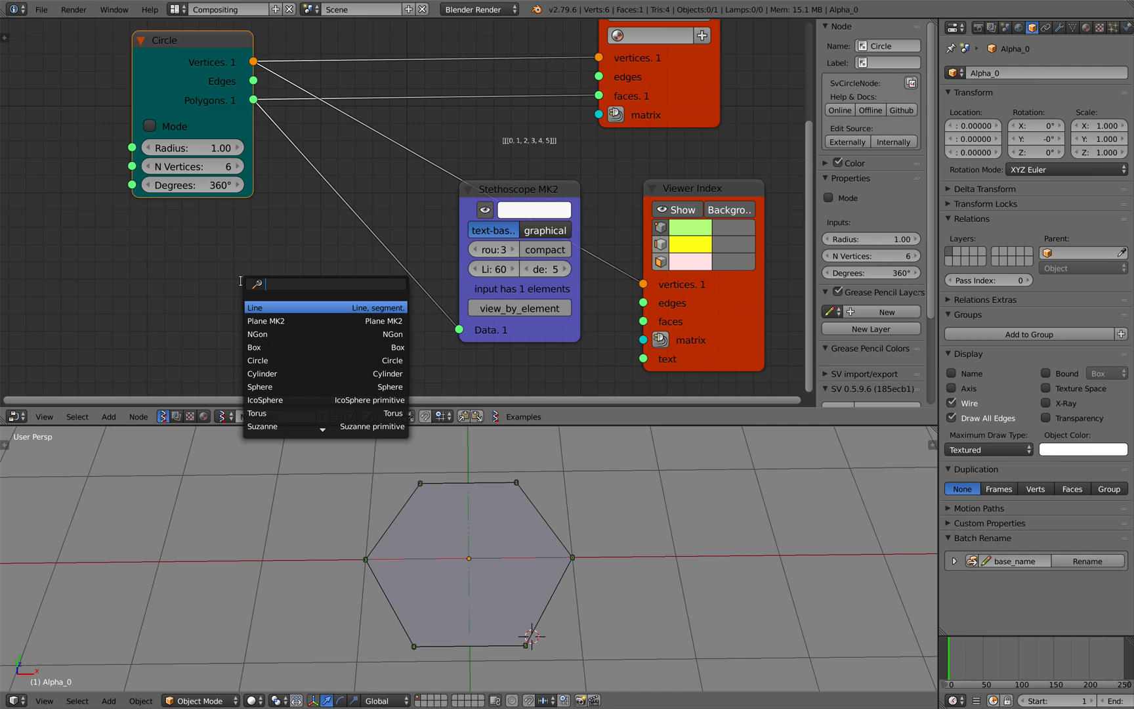
type("list i")
key("Return")
left_click(119, 228)
scroll(120, 228, "down", 4)
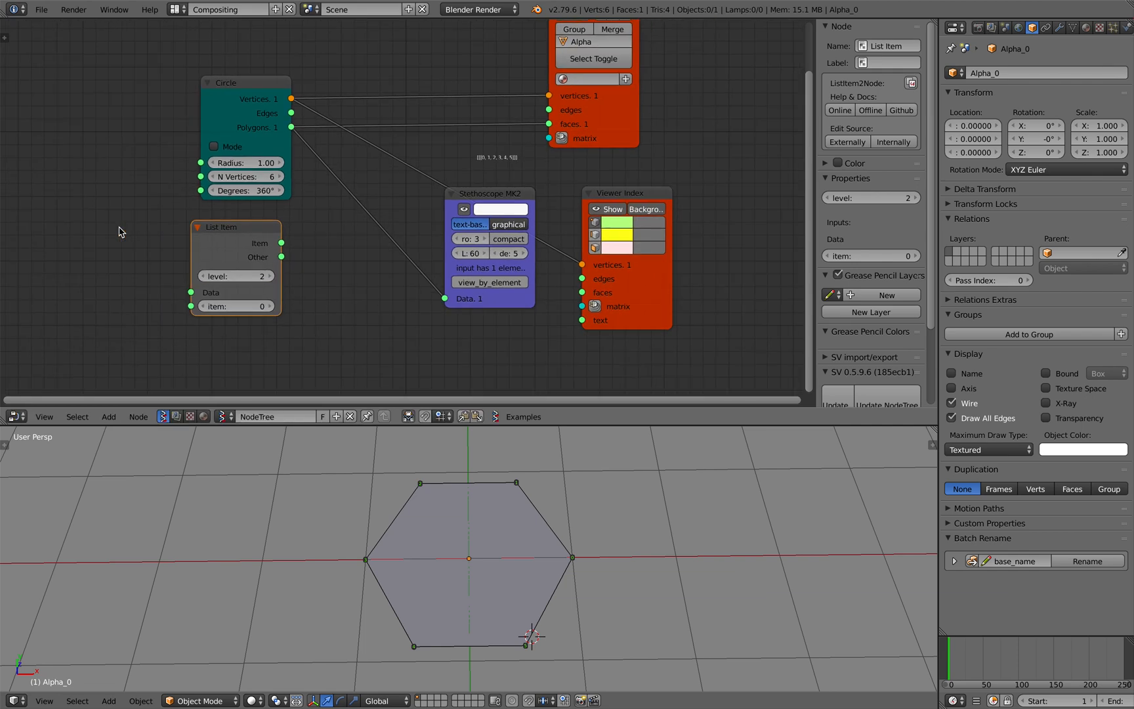
key("shift+d")
left_click(17, 244)
key("x")
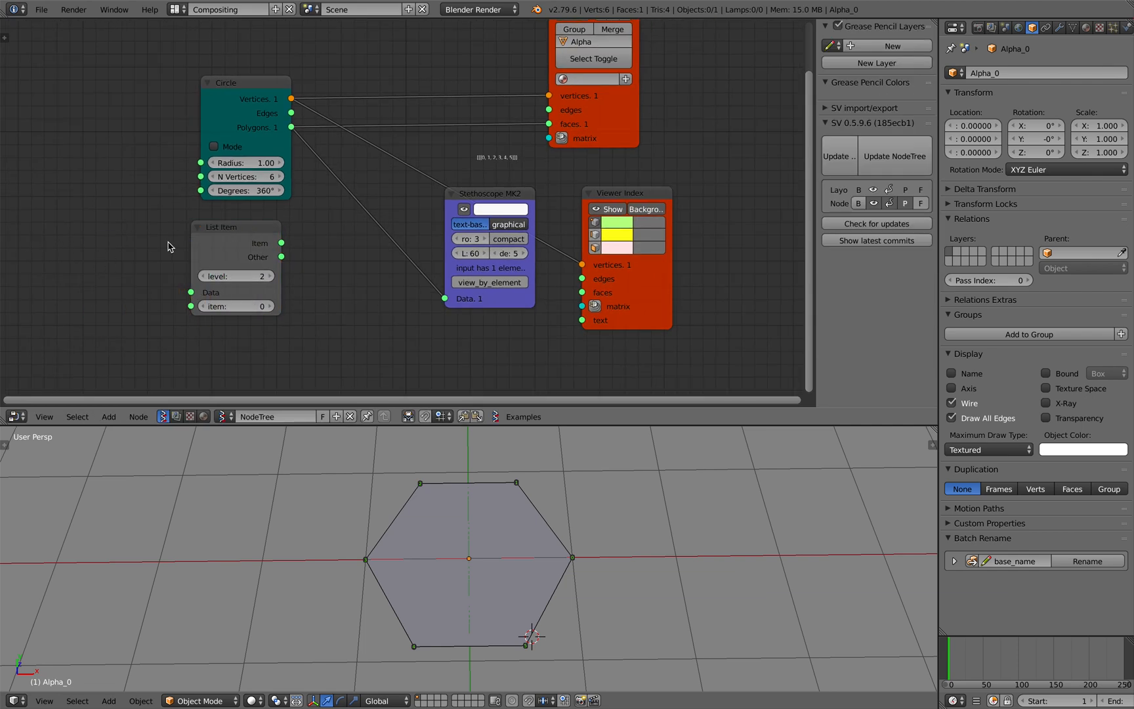
Add a List Input node below the Circle node in place of the List Item node
key("shift+a")
left_click(91, 240)
type("list in")
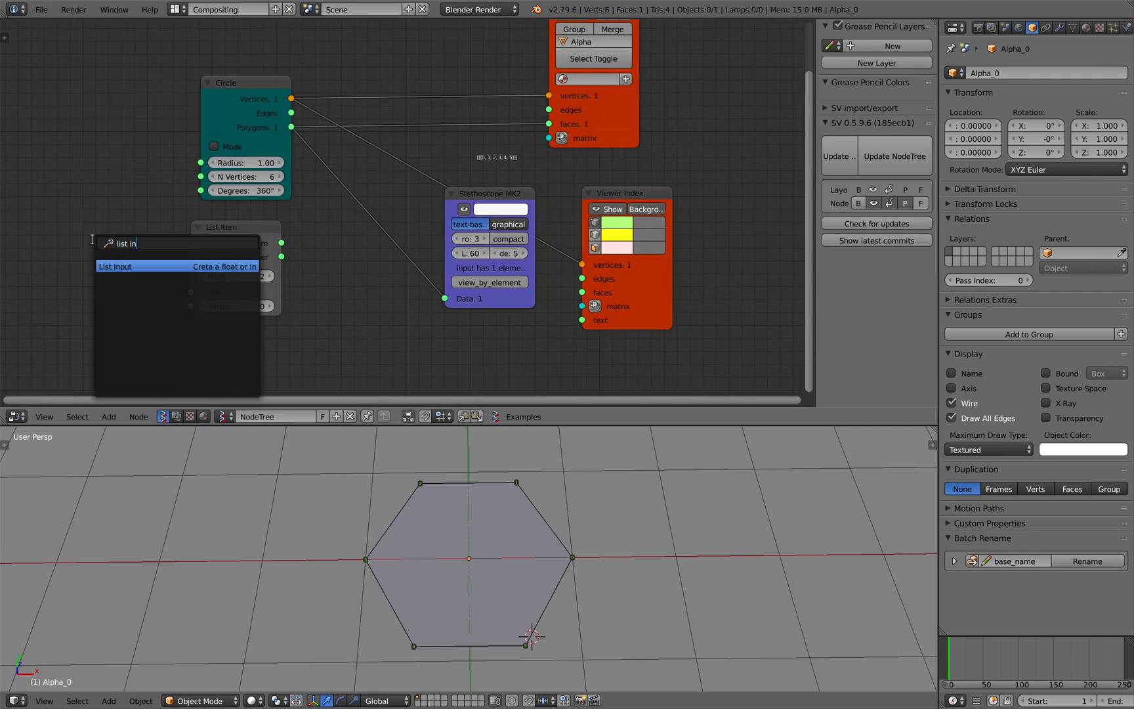
key("Return")
left_click(256, 227)
key("x")
left_click_drag(175, 234, 274, 234)
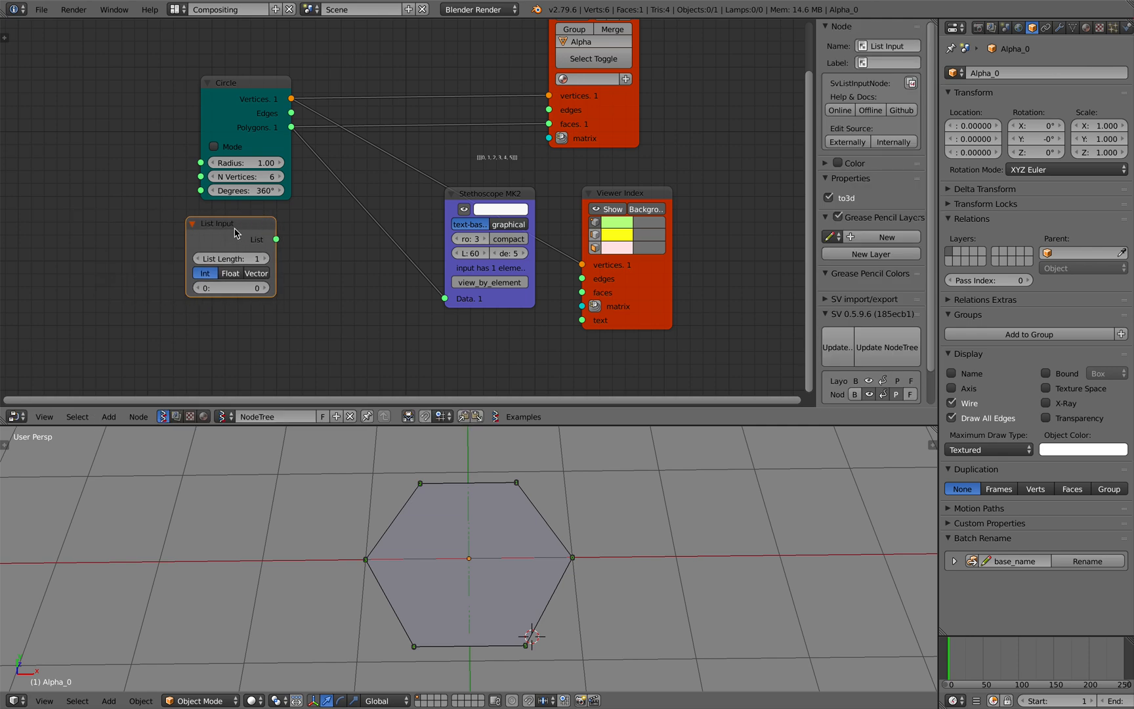
Set the List Input node's List Length to 4 and its integer values to 0, 1, 2 and 3
left_click(265, 259)
left_click(265, 259)
left_click(266, 259)
left_click(264, 300)
left_click(265, 313)
left_click(264, 314)
left_click(264, 325)
left_click(264, 325)
left_click(264, 326)
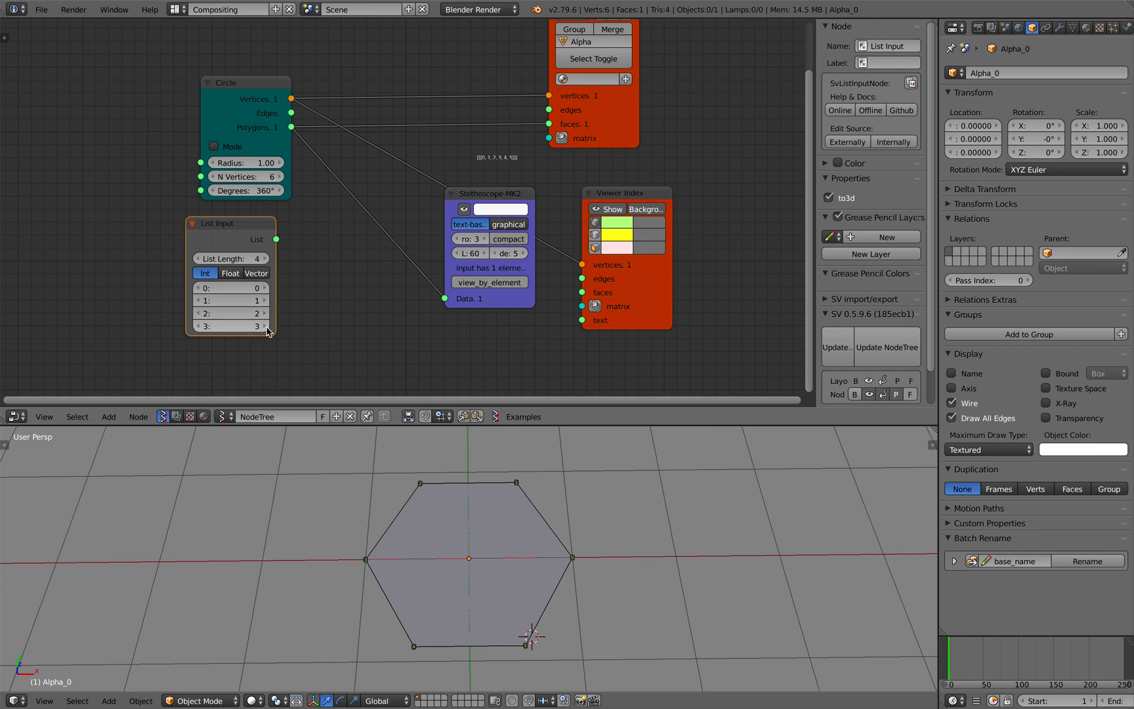
Move the List Input node to the far side of the Circle node and place a duplicate just below it
left_click_drag(233, 226, 112, 204)
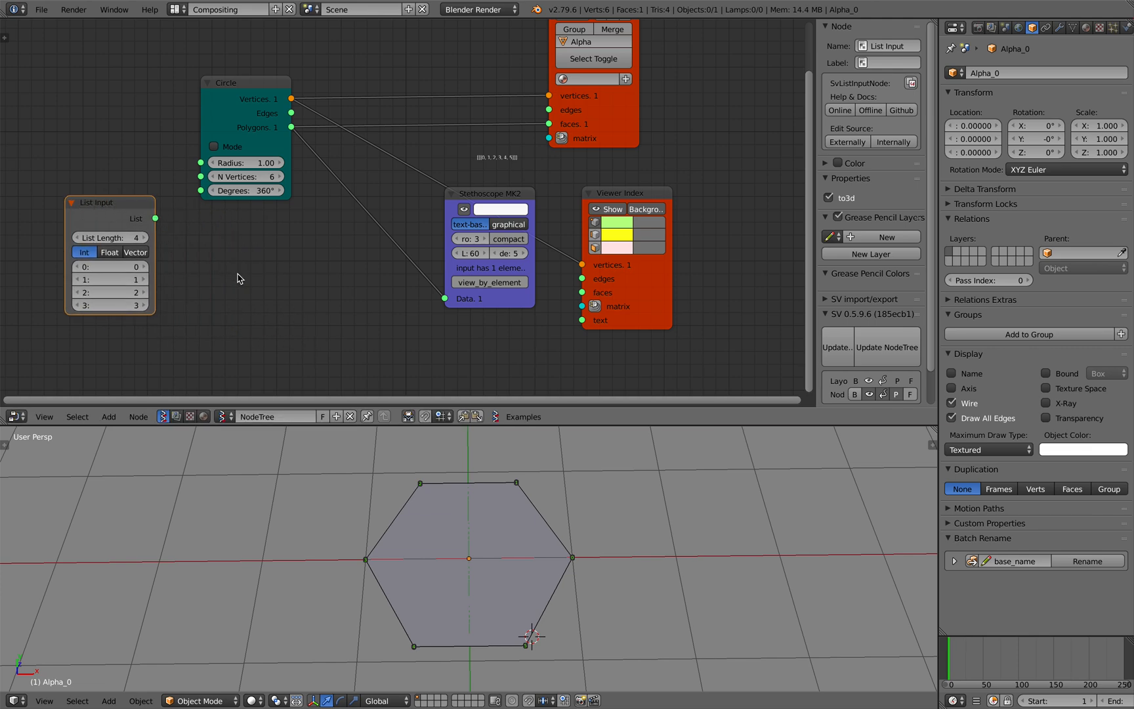
key("shift+d")
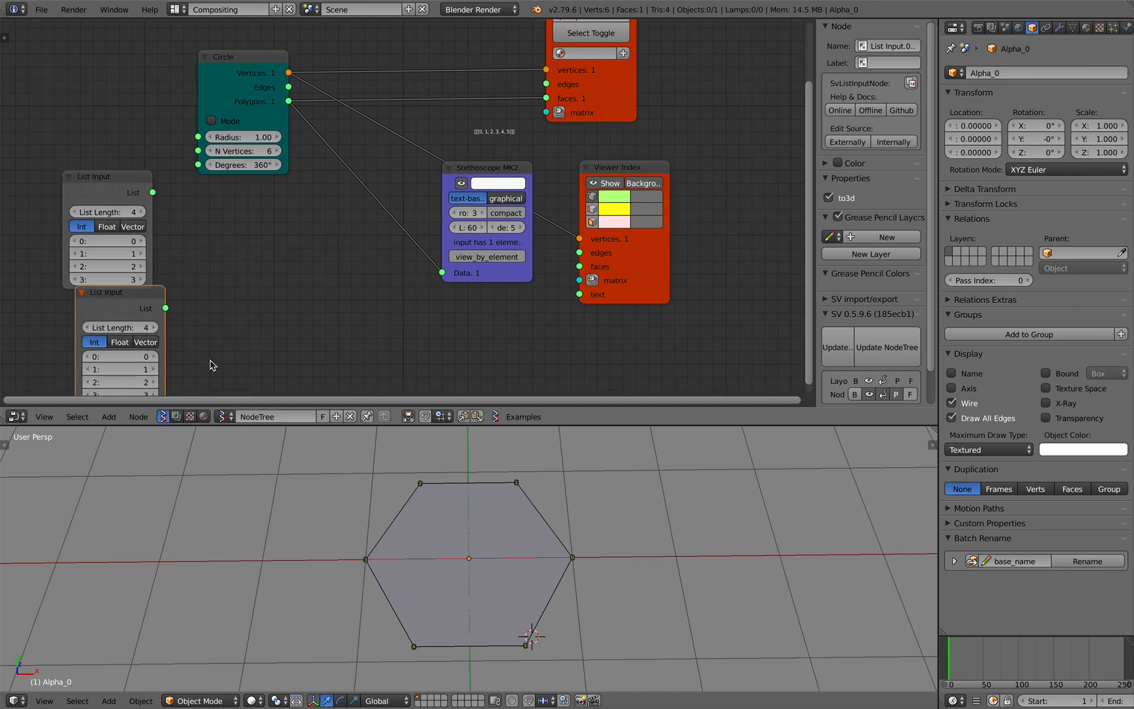
scroll(149, 374, "down", 2)
Set the duplicated List Input node's integer values 1, 2 and 3 to 3, 4 and 5, and save the file
left_click(139, 348)
type("3")
left_click(134, 355)
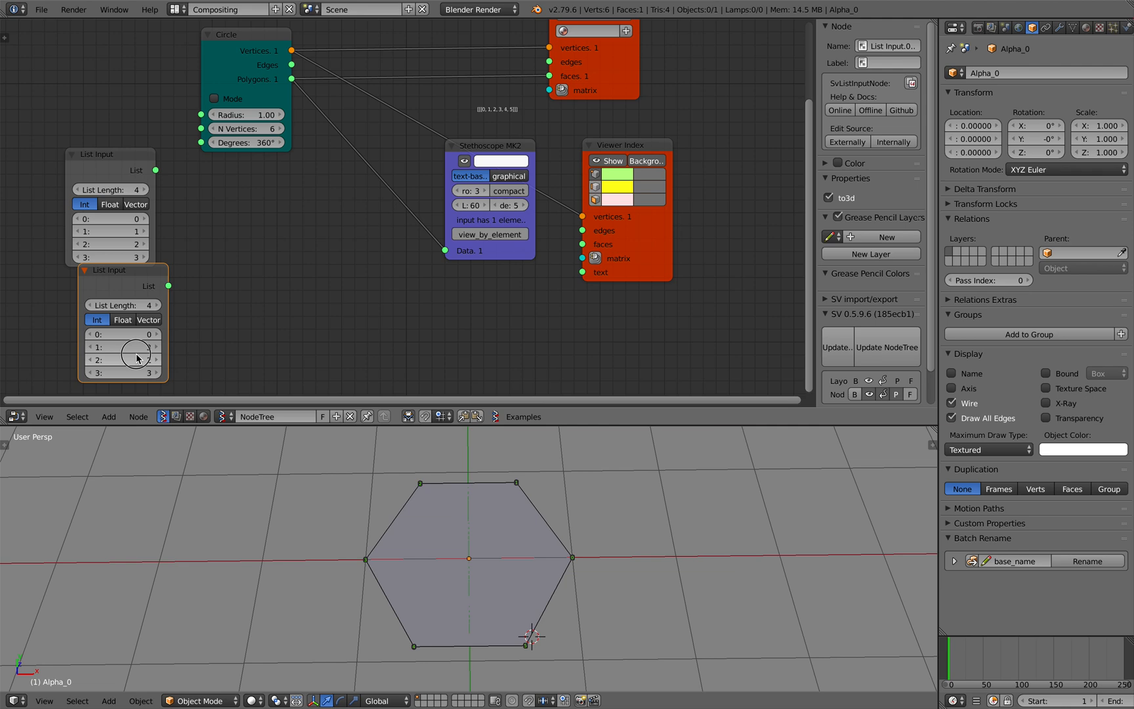
left_click(184, 355)
left_click(125, 371)
type("5")
left_click(250, 301)
key("ctrl+s")
left_click(250, 302)
Add a List Join node below the Circle node and connect both List Input nodes to its data inputs
key("shift+a")
left_click(254, 253)
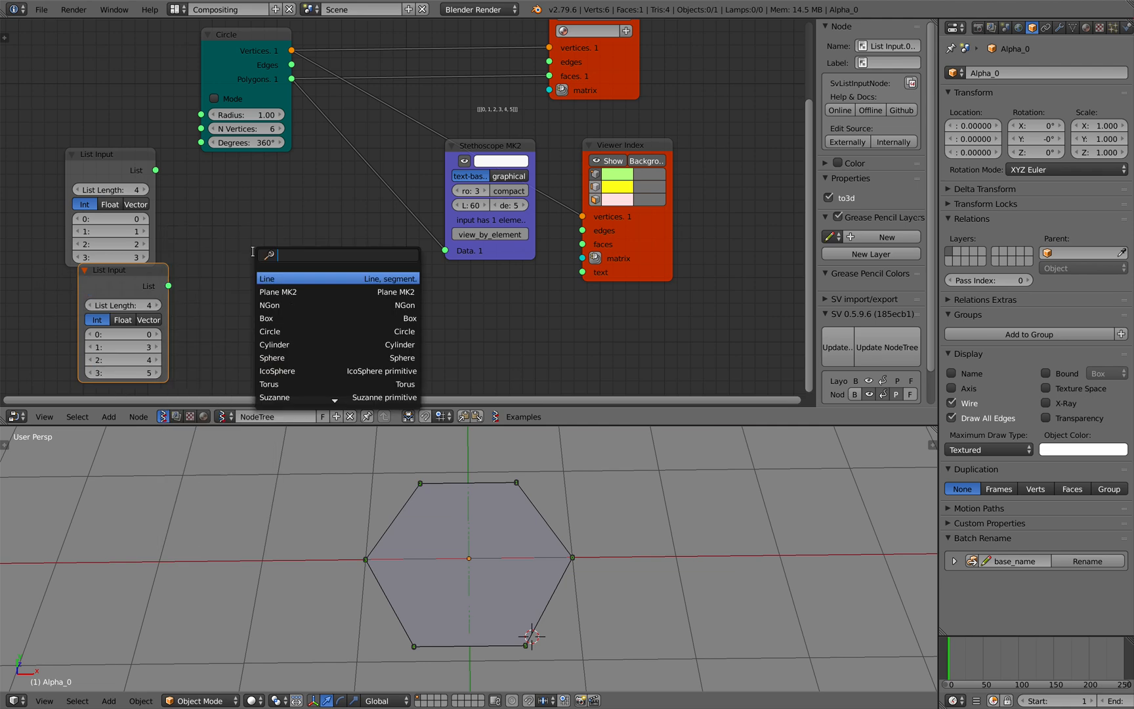
type("join")
key("Return")
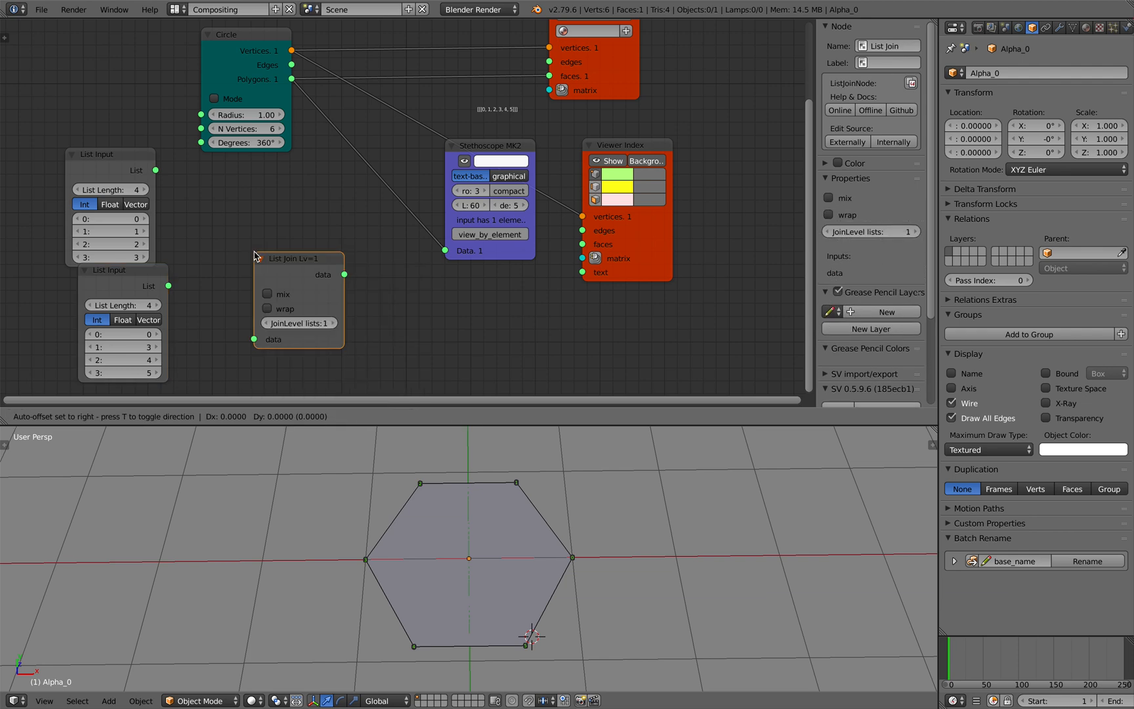
left_click(255, 200)
left_click_drag(157, 171, 258, 283)
left_click_drag(169, 286, 258, 298)
Duplicate the Stethoscope MK2 node, feed the copy from the List Join output, and shift the Viewer Index node slightly
left_click_drag(349, 220, 420, 230)
left_click(489, 153)
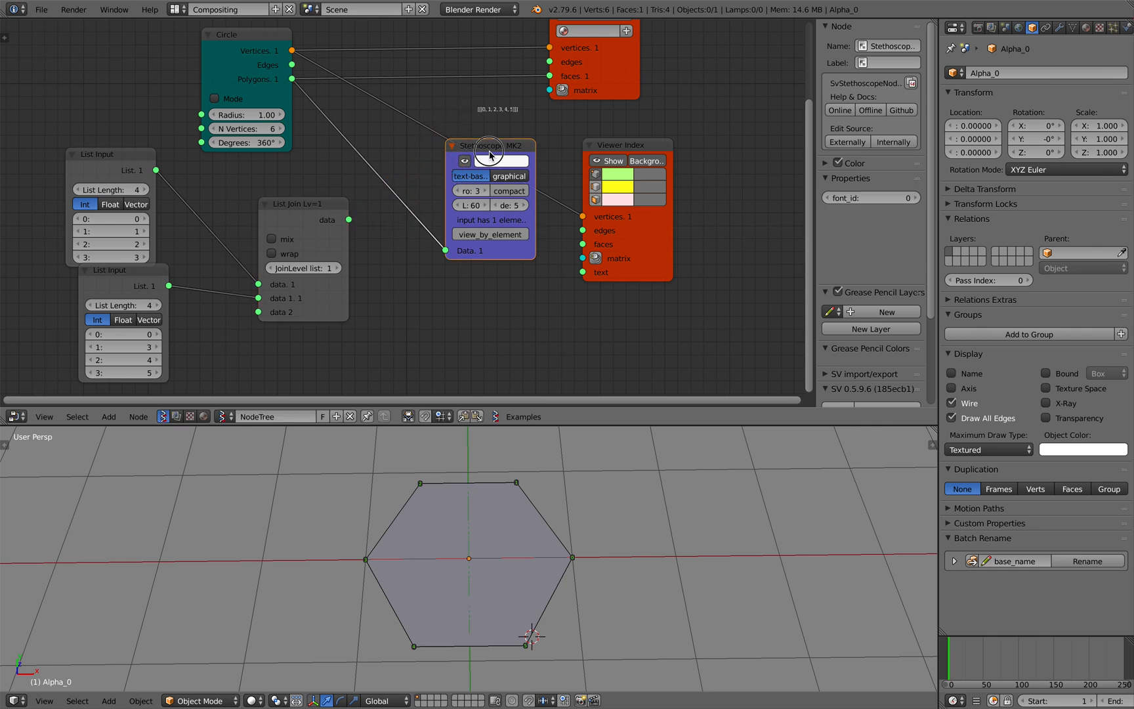
key("shift+d")
left_click_drag(349, 220, 432, 363)
left_click(636, 250)
left_click_drag(636, 249, 641, 233)
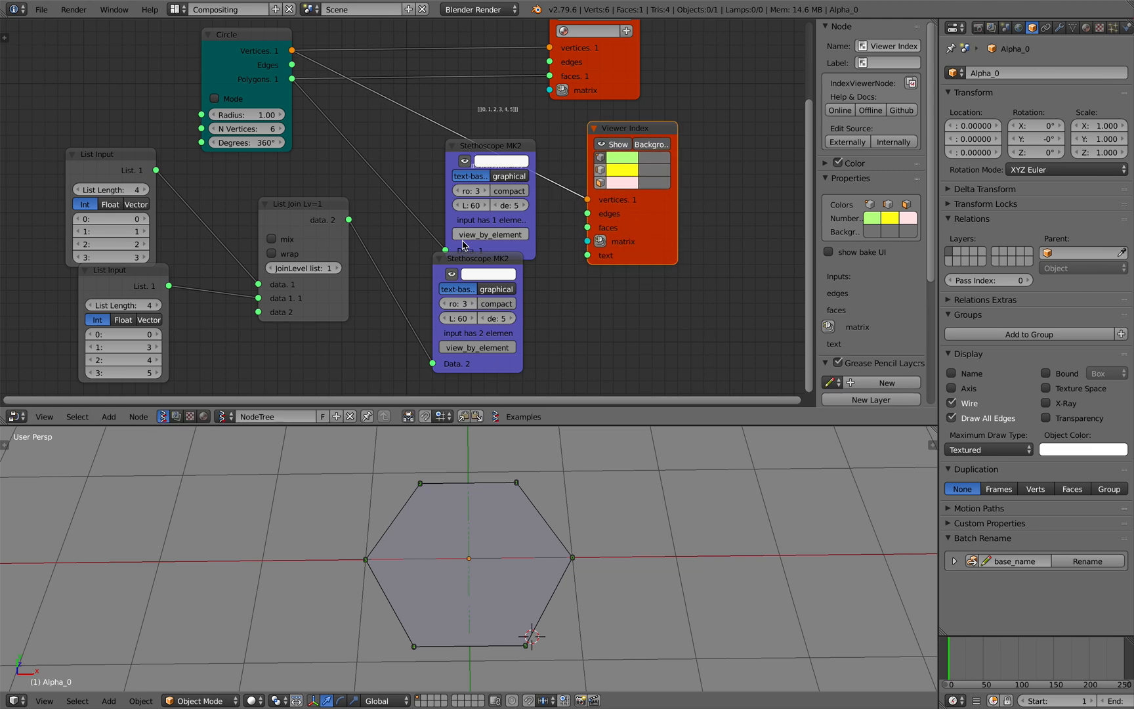
Set the List Join node's JoinLevel lists to 2 and move the timeline to frame 57
left_click(338, 267)
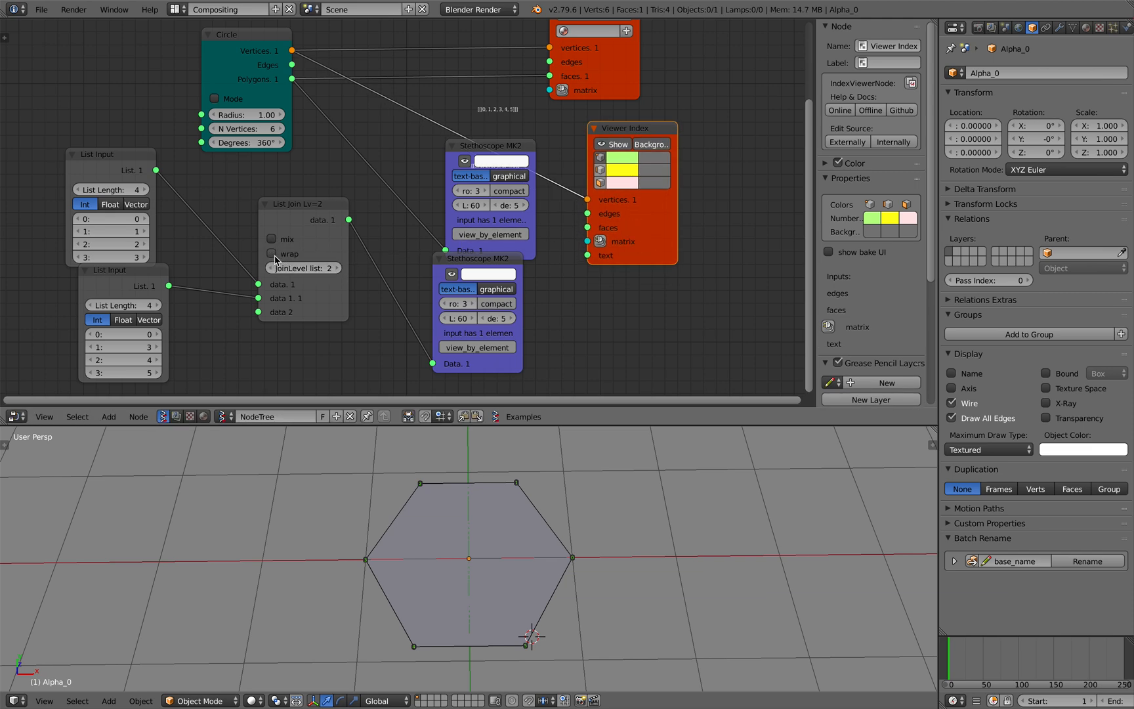
left_click(452, 260)
scroll(522, 287, "down", 1)
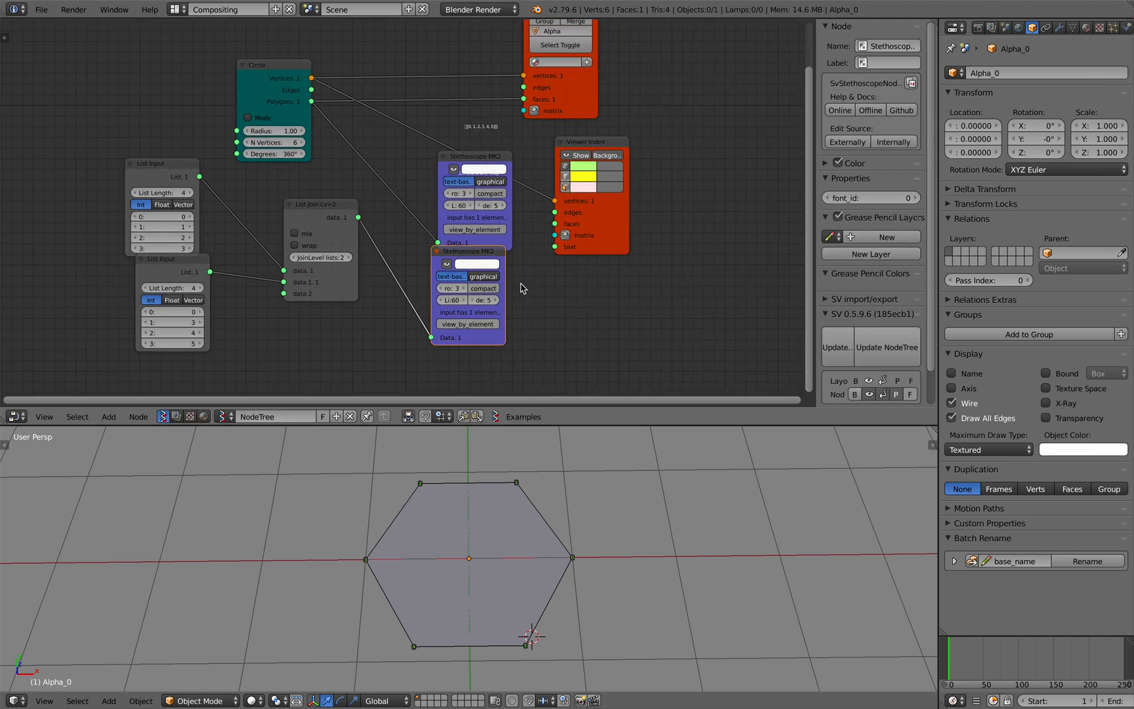
left_click(988, 658)
Space out the two Stethoscope MK2 nodes and the Viewer Index node so their text read-outs have room
left_click_drag(478, 256, 479, 267)
left_click_drag(566, 248, 596, 243)
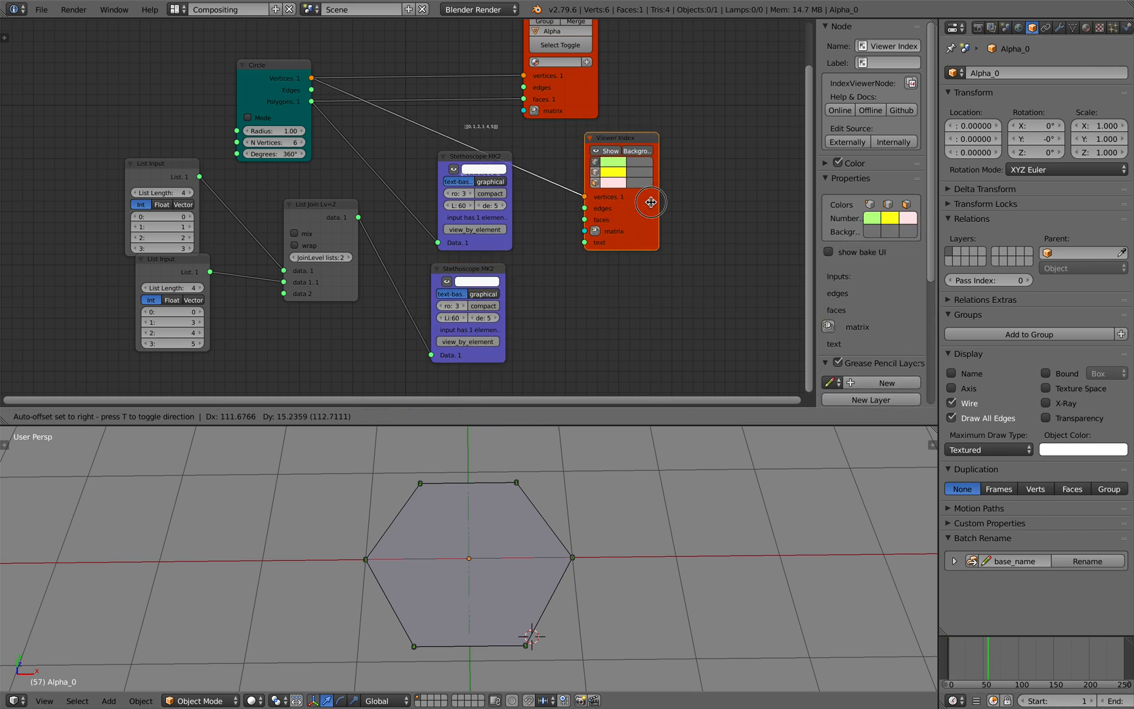
left_click_drag(484, 159, 416, 156)
scroll(416, 156, "up", 2)
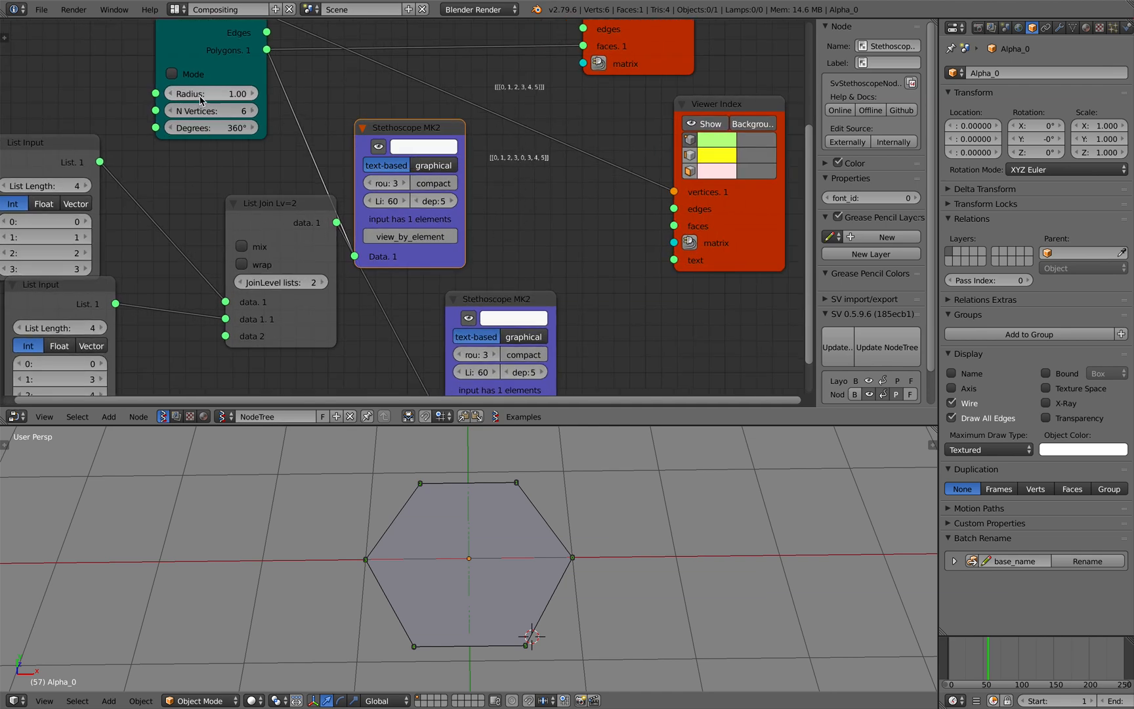
Open the user preferences, search the add-ons for "sver" and expand the Sverchok add-on's settings in an enlarged window
left_click(41, 10)
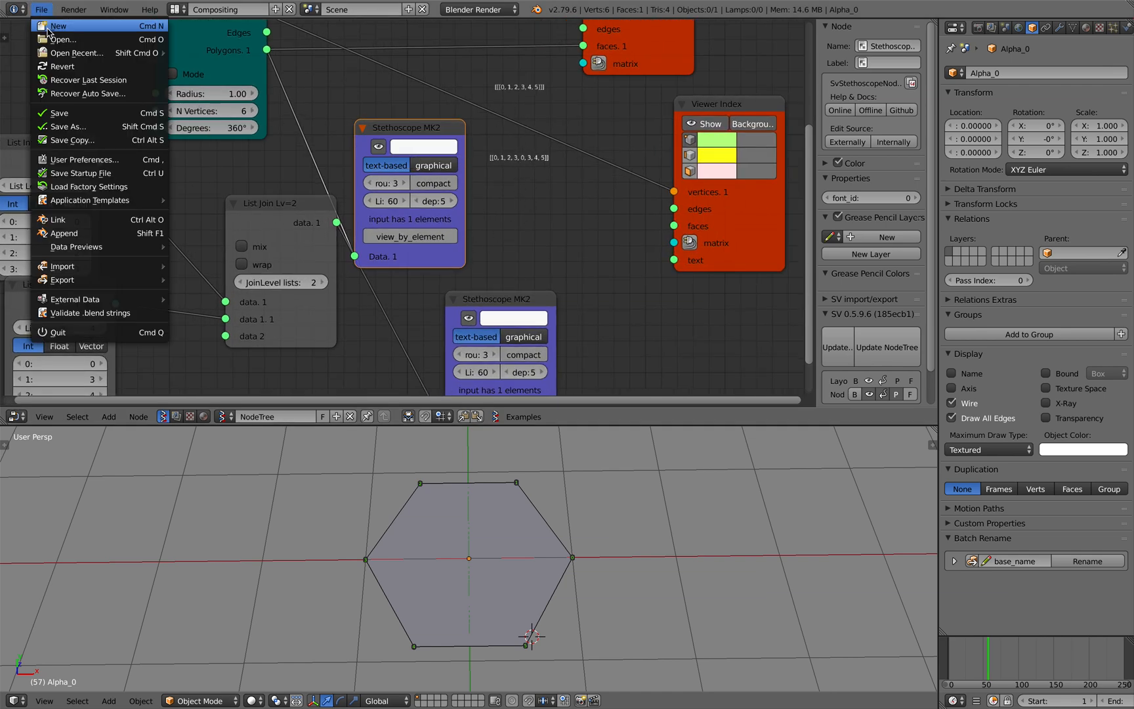
left_click(98, 161)
type("sver")
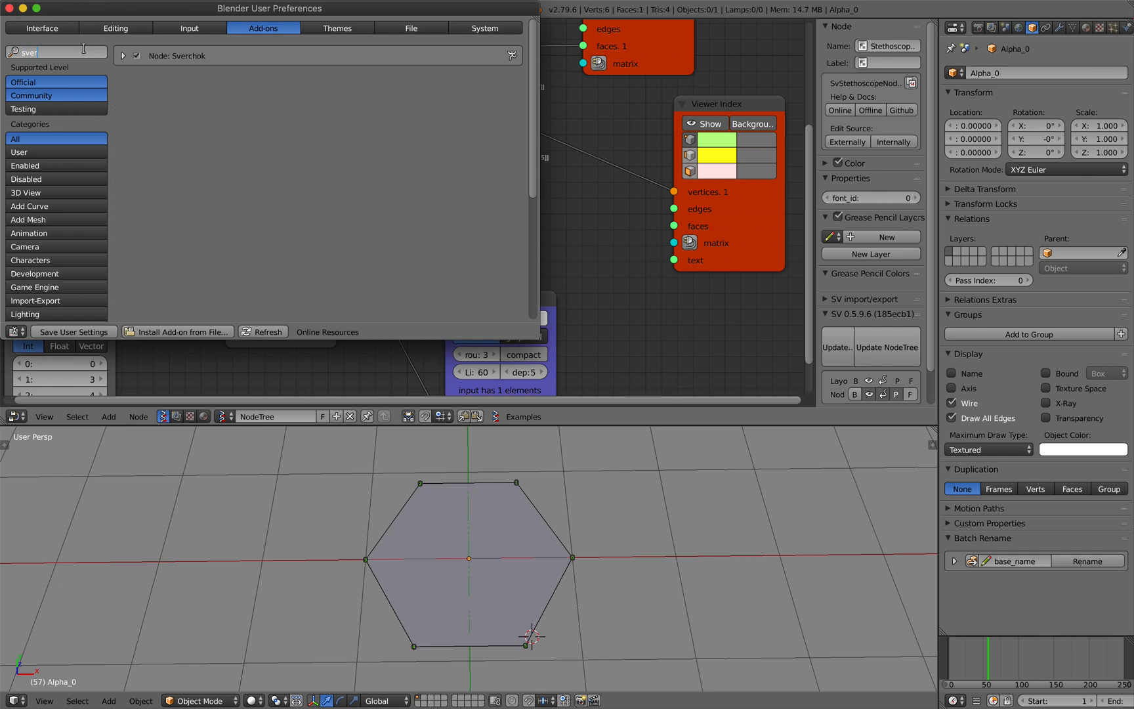
left_click(123, 56)
scroll(258, 210, "down", 8)
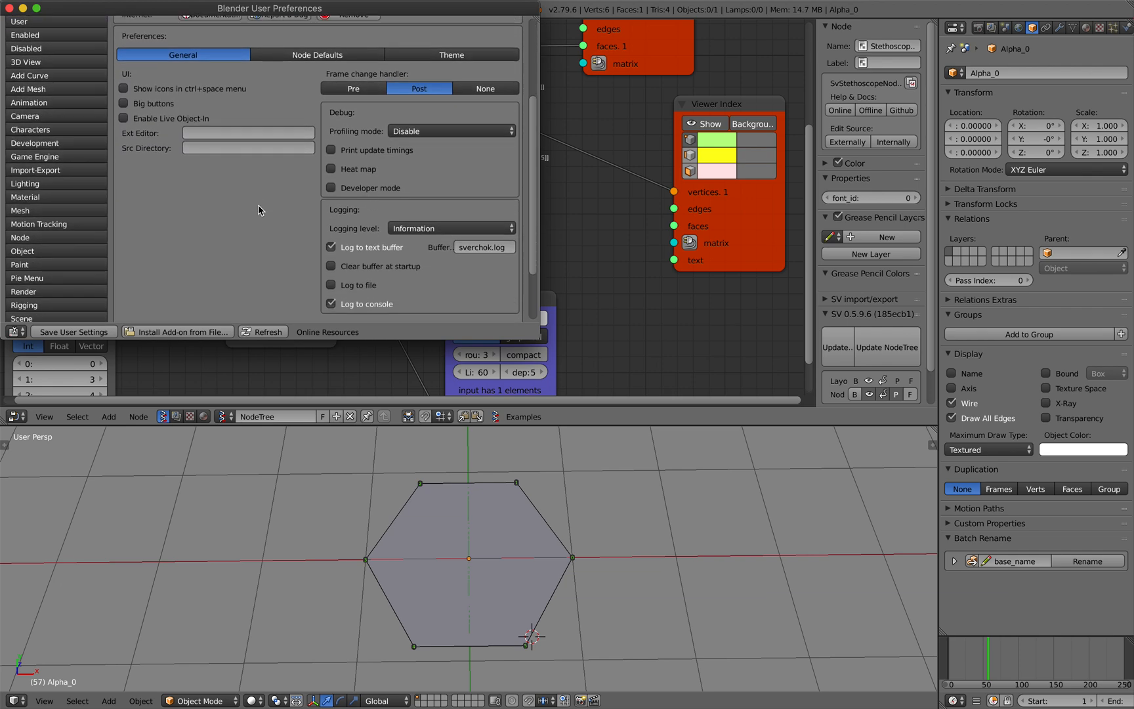
scroll(250, 212, "up", 6)
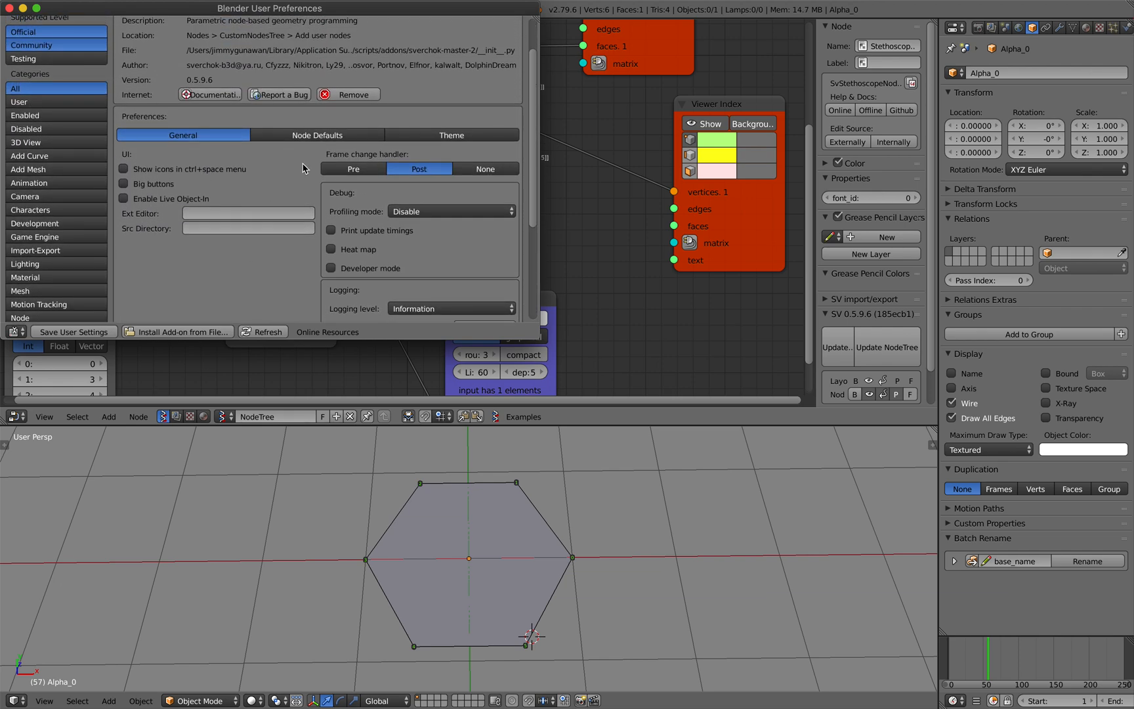
left_click_drag(537, 340, 625, 538)
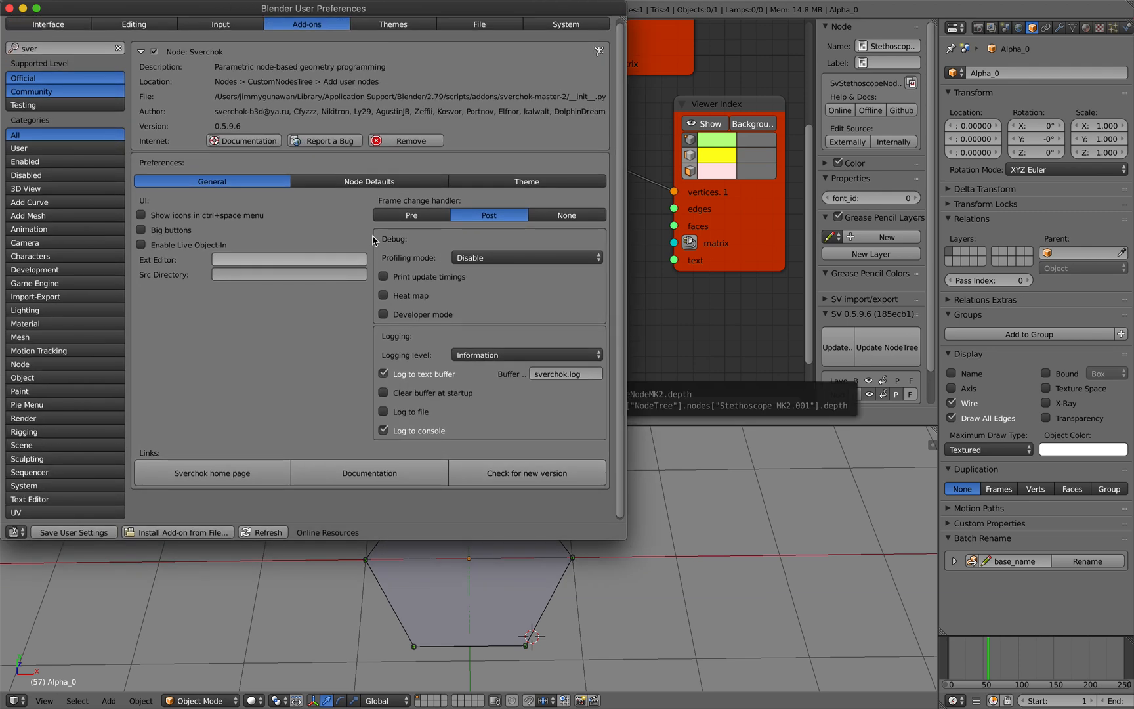
Set Sverchok's Render Scale & Location node defaults to xy multiplier 2 and scale 2, and save the user settings
left_click(503, 186)
left_click(437, 182)
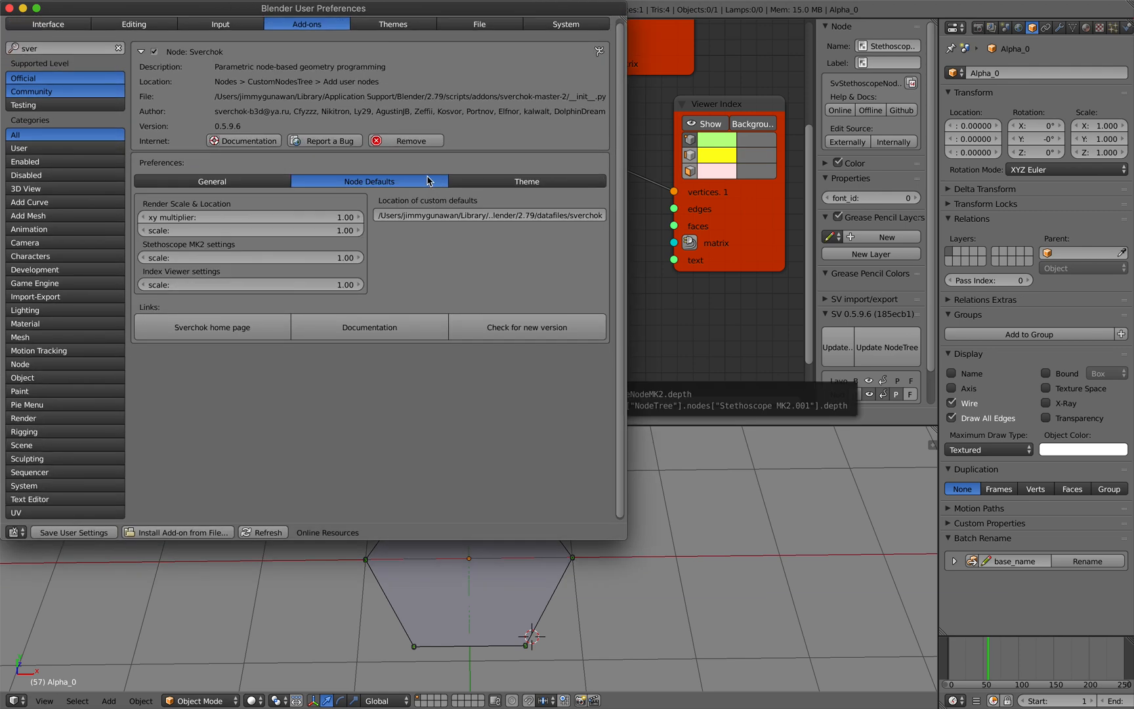
left_click(335, 218)
type("2")
key("Return")
left_click(333, 230)
type("2")
key("Return")
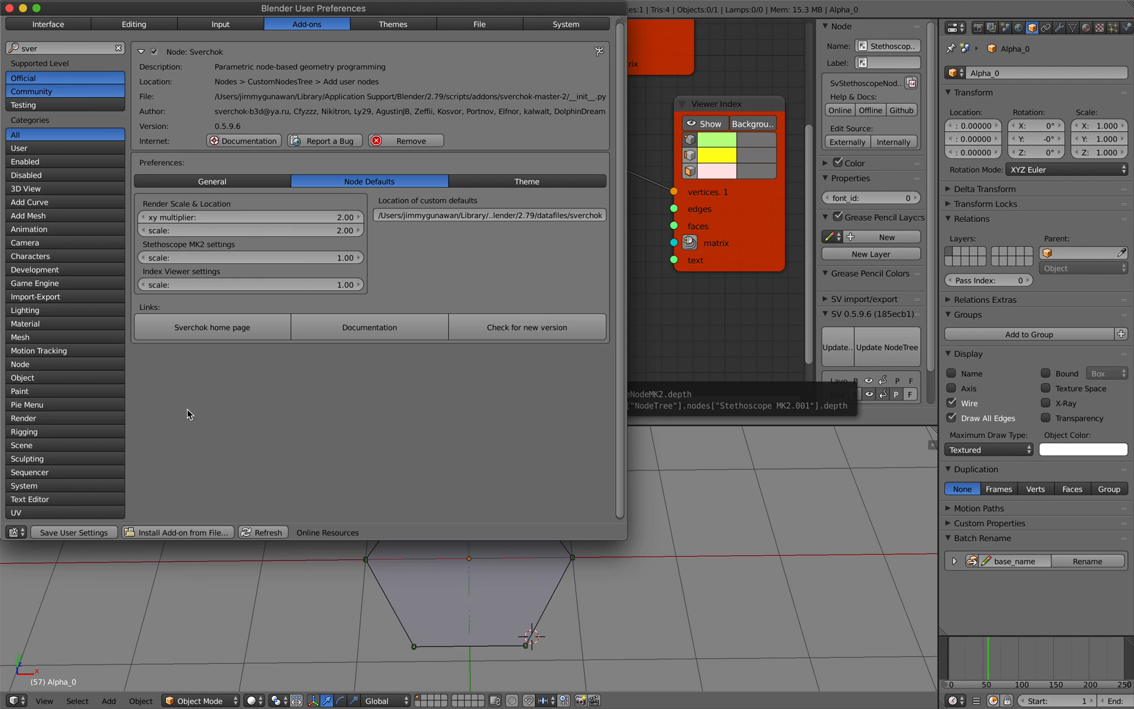
left_click(85, 533)
Close the preferences, quit Blender and launch it again
left_click(9, 10)
left_click(40, 9)
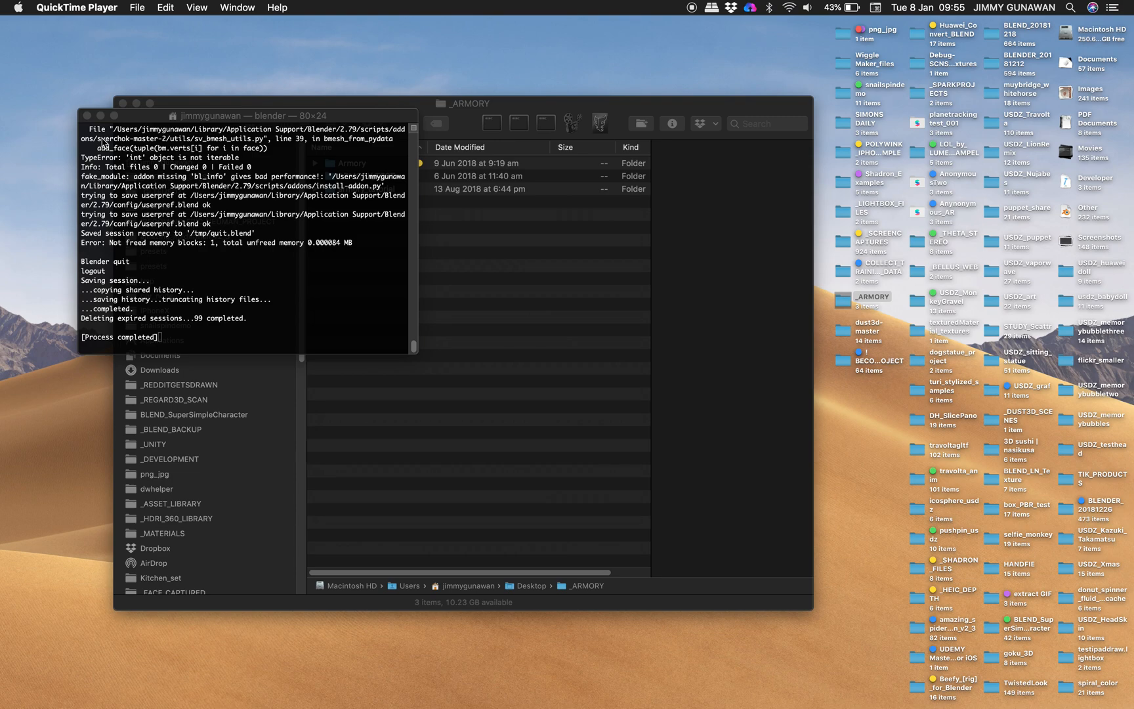
left_click(87, 115)
left_click(519, 123)
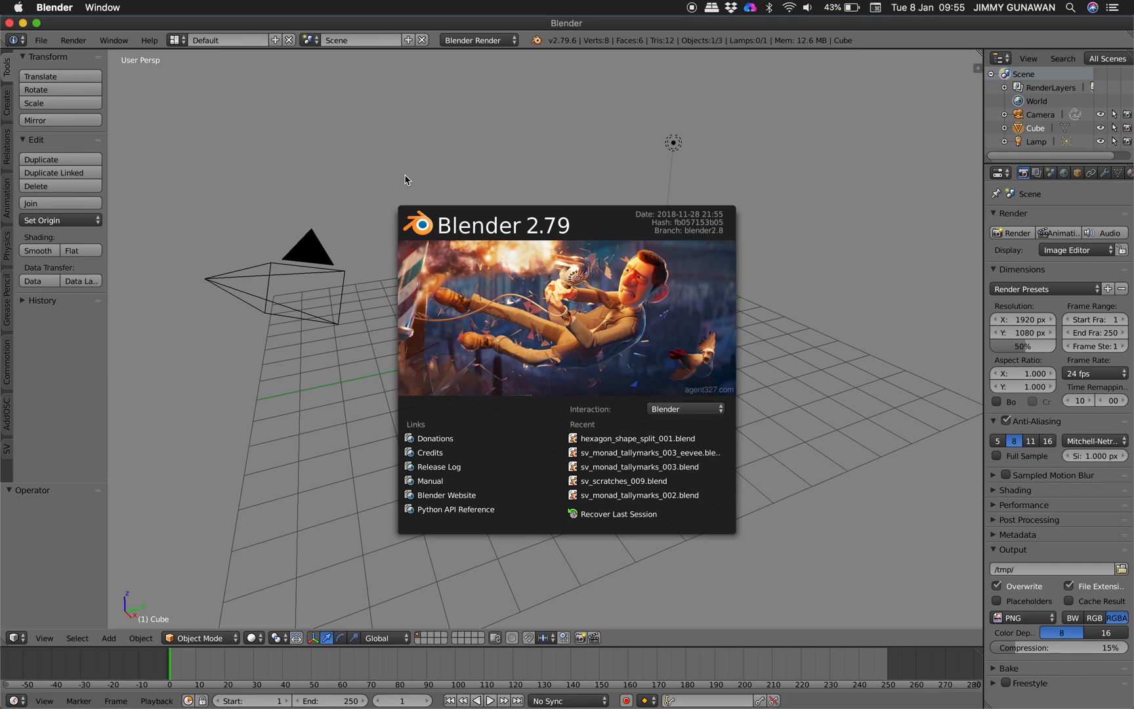
Reopen the recent file hexagon_shape_split_001.blend
left_click(405, 178)
key("ctrl+o")
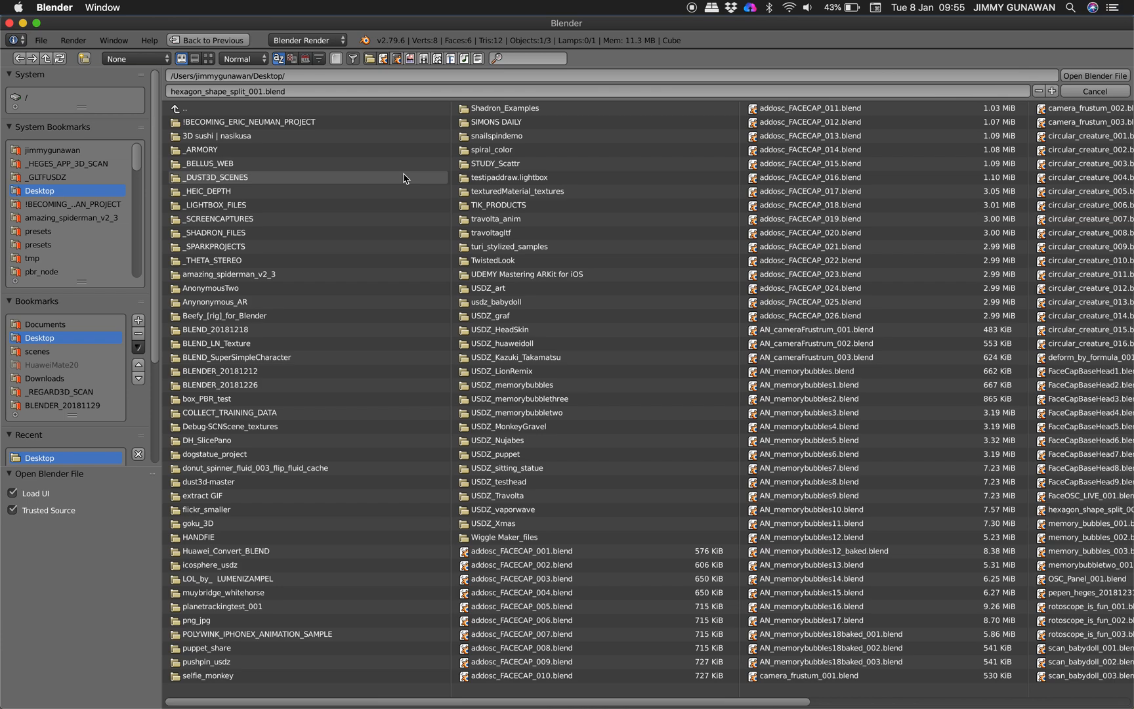
left_click(1095, 92)
left_click(41, 41)
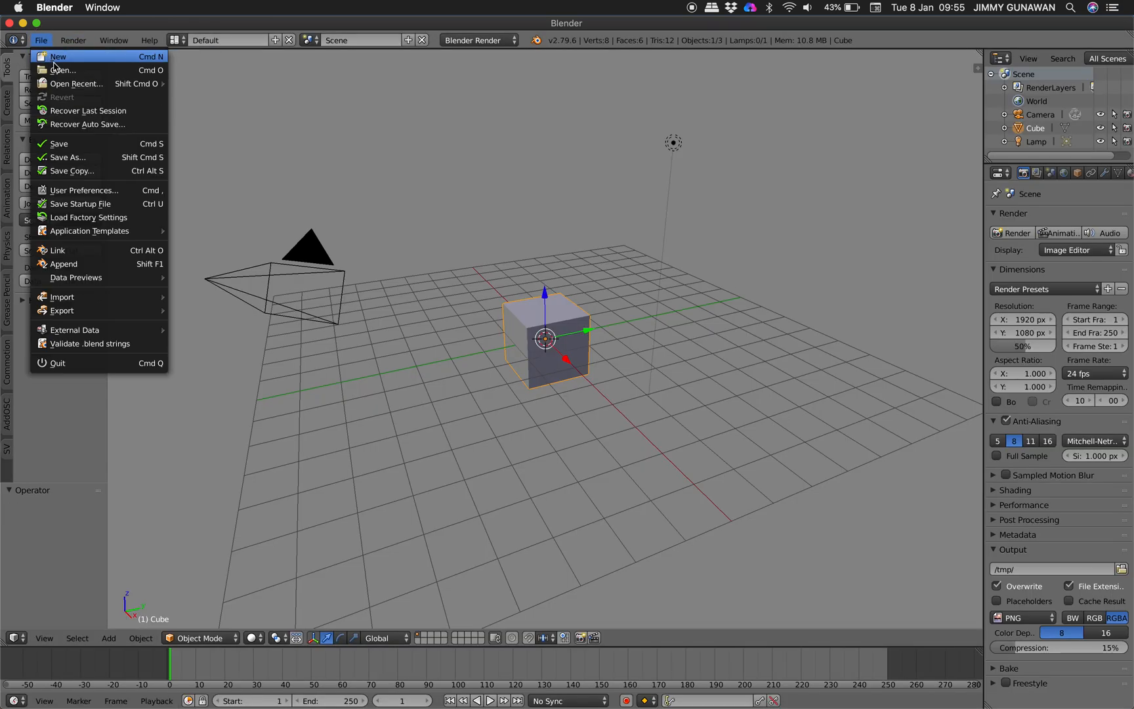
mouse_move(67, 84)
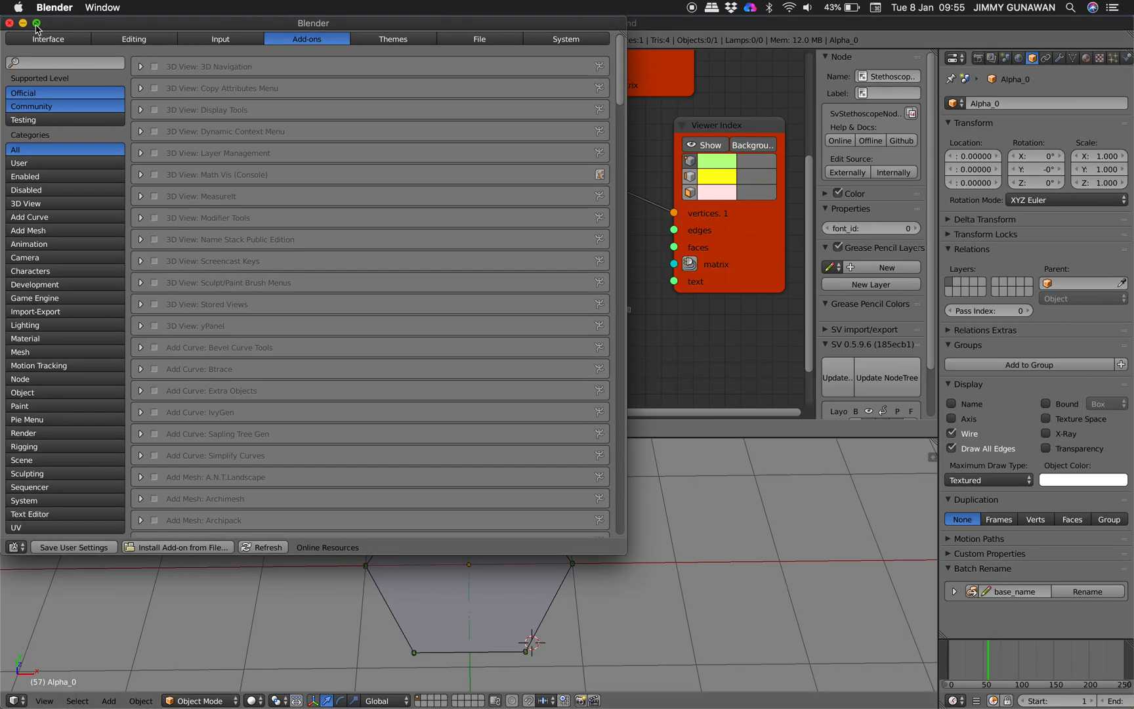
Close the user preferences window that covers the reopened scene
left_click(36, 22)
mouse_move(105, 2)
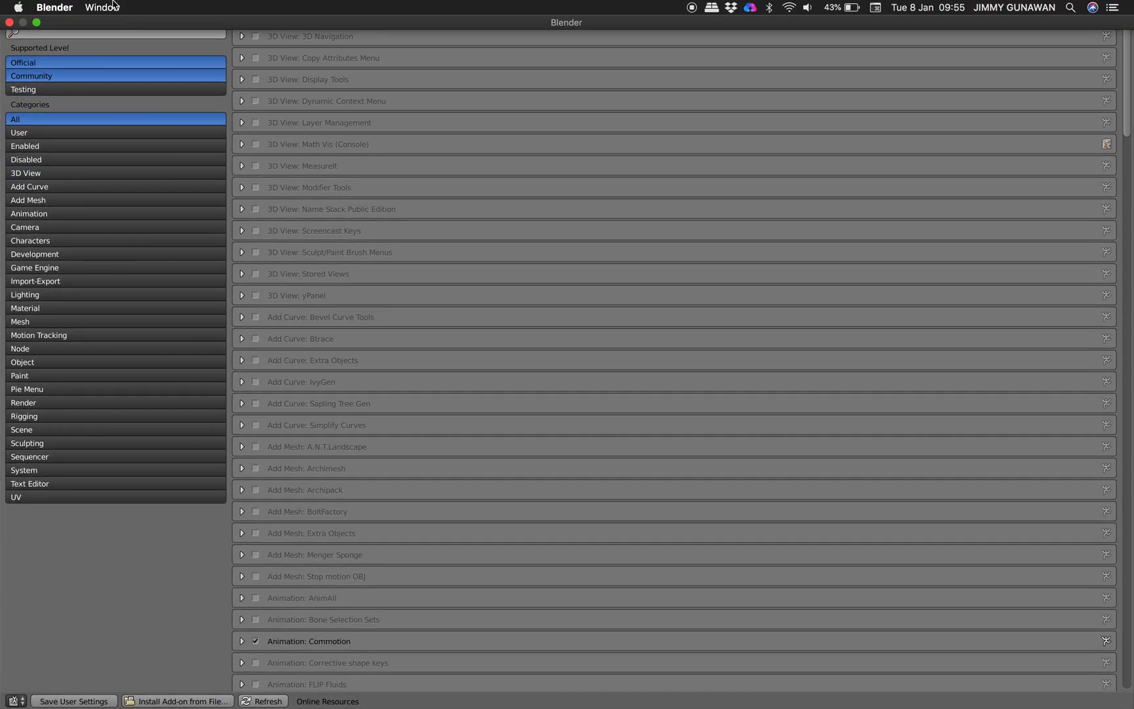
left_click(10, 23)
Enable the wrap option on the List Join node
scroll(460, 272, "down", 1)
scroll(635, 301, "up", 1)
scroll(634, 299, "down", 2)
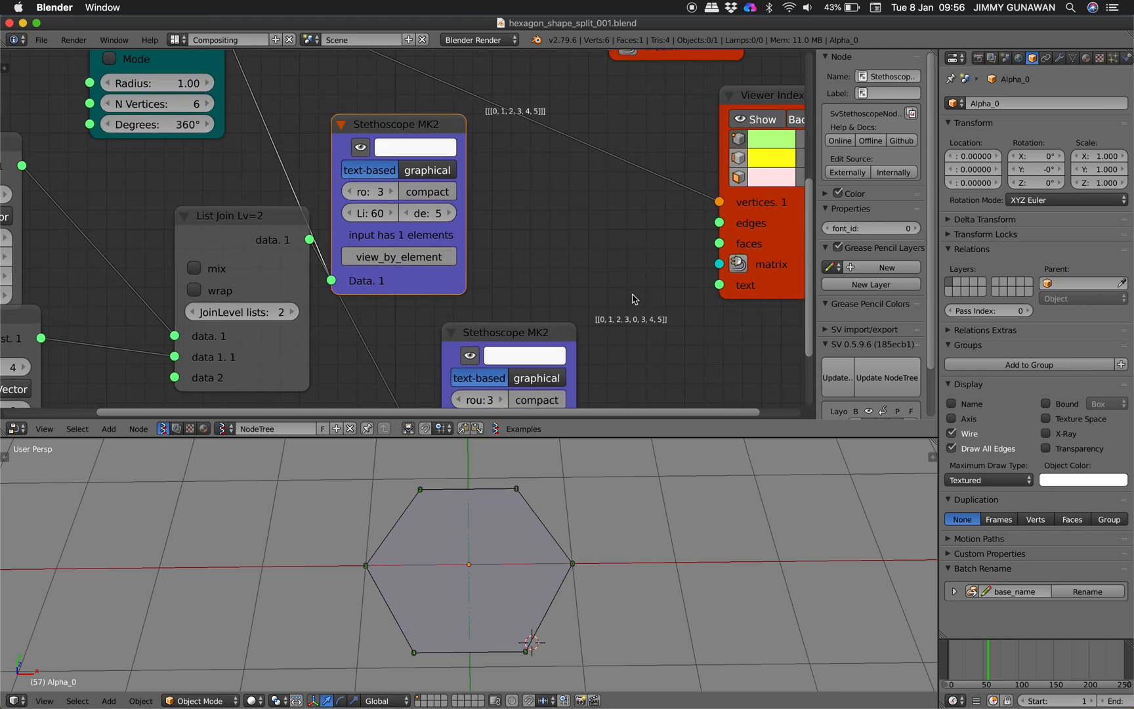
scroll(634, 298, "up", 2)
scroll(550, 302, "left", 2)
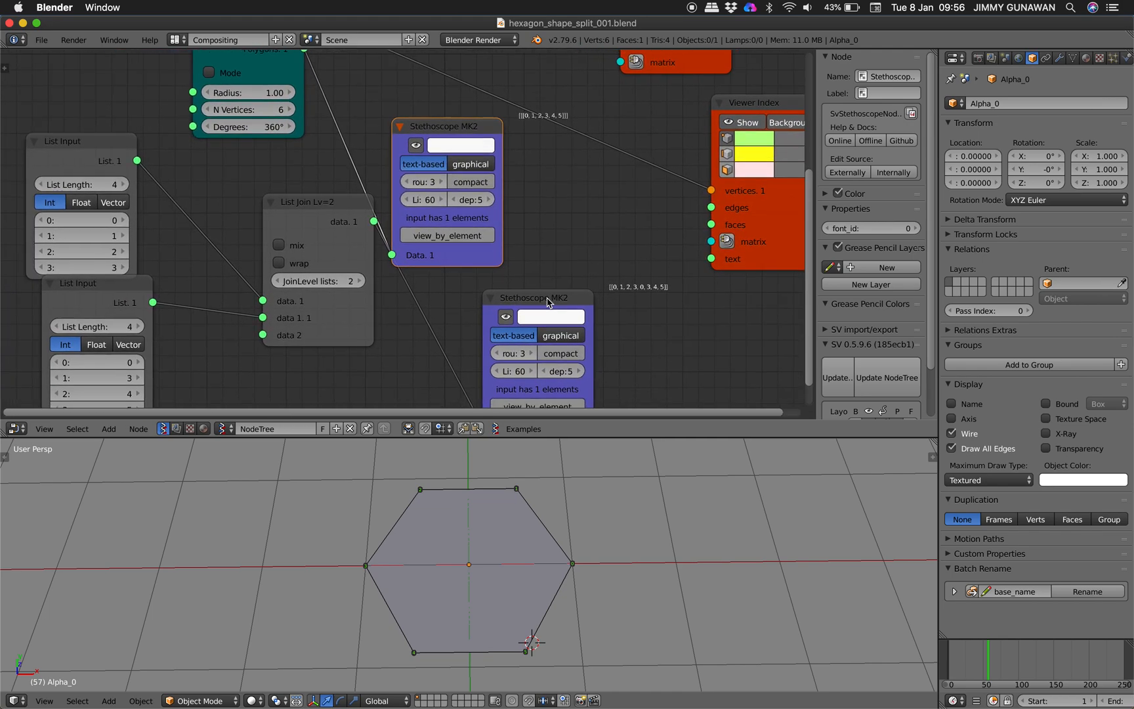
left_click(298, 264)
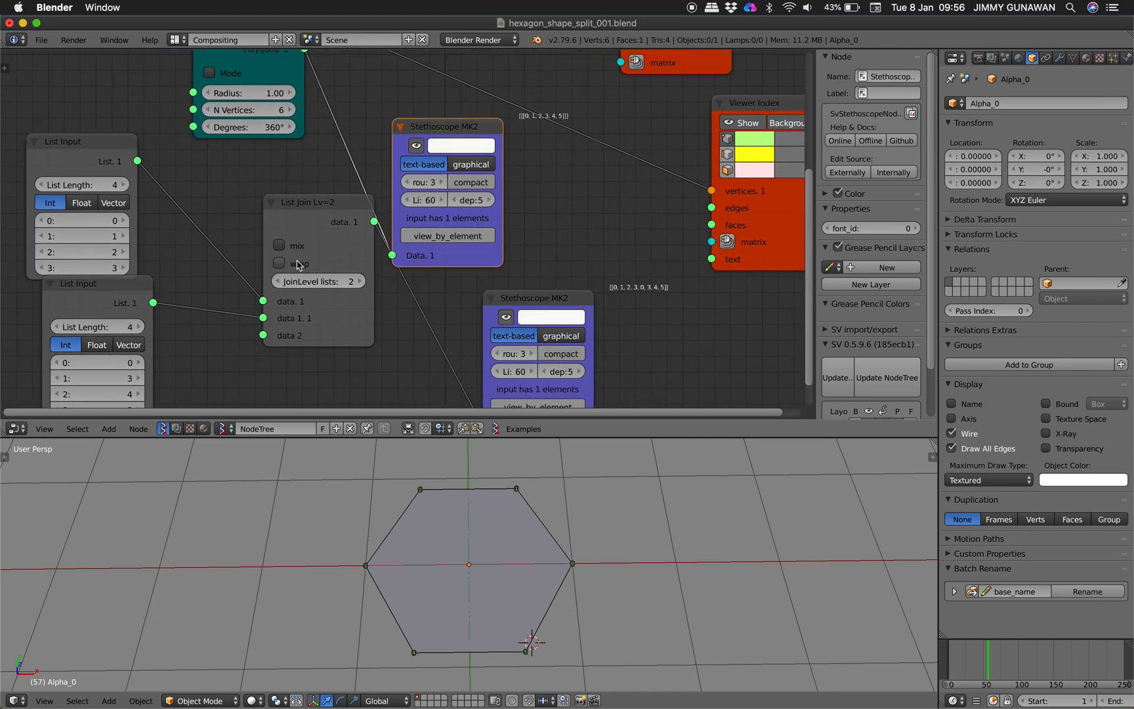
scroll(568, 248, "down", 1)
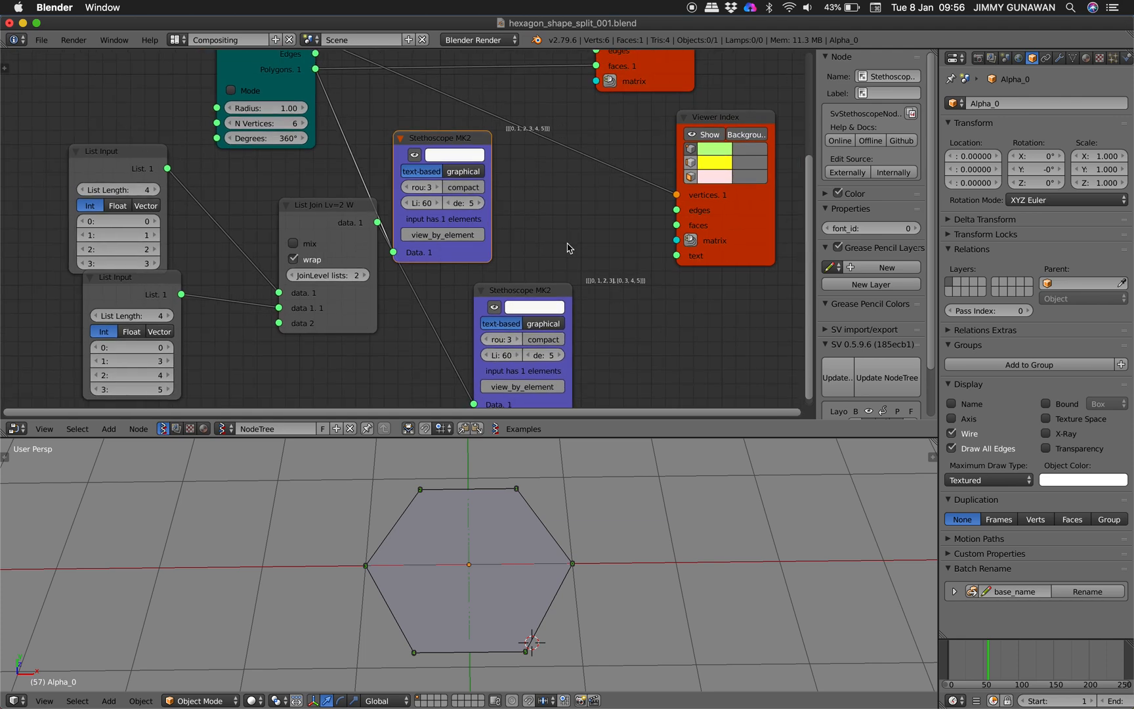
Connect the List Join output to the Alpha viewer node's faces input in place of the Circle polygons, and save the file
left_click_drag(427, 139, 473, 172)
left_click_drag(378, 242, 595, 101)
scroll(513, 602, "down", 5)
scroll(513, 602, "left", 5)
scroll(513, 602, "down", 2)
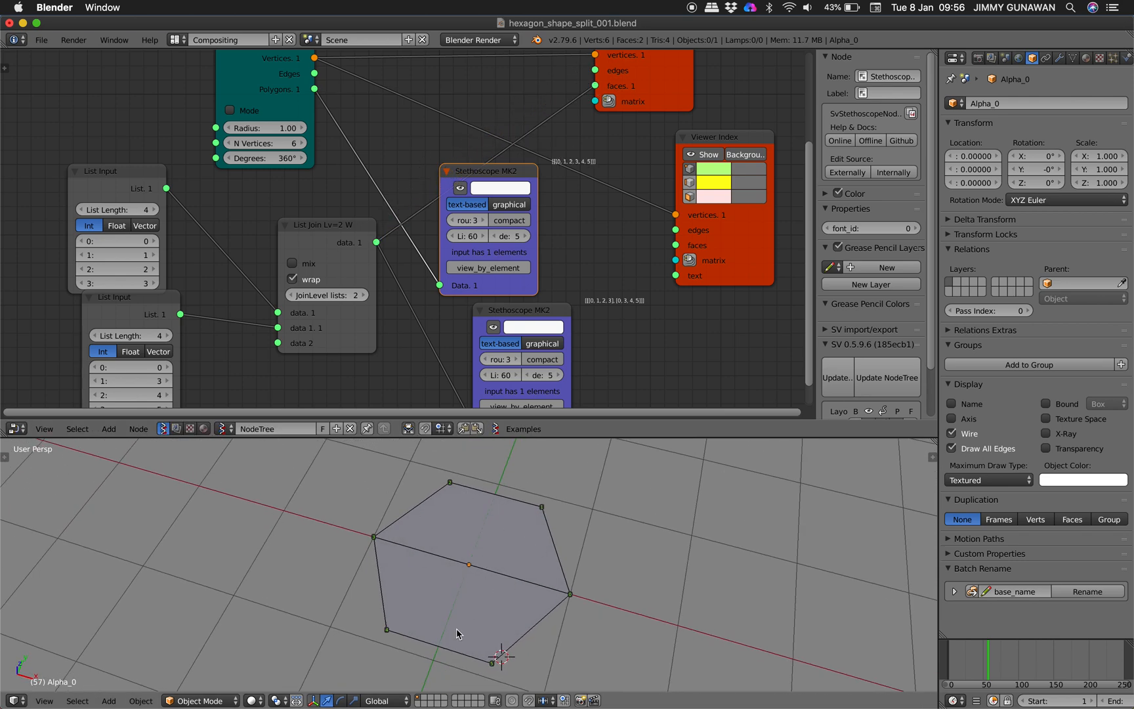
scroll(504, 577, "down", 2)
key("ctrl+s")
left_click(502, 575)
Duplicate the split hexagon object and place the copy beside the original, about 2.3 units along X
left_click(500, 568)
right_click(500, 555)
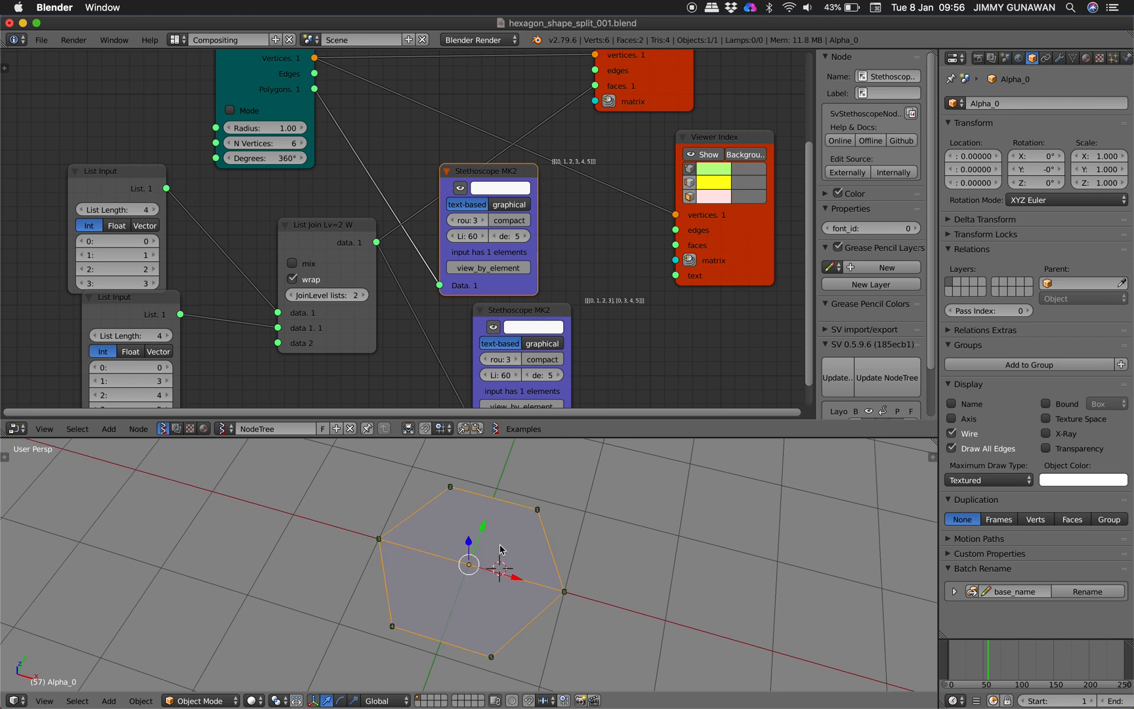
key("shift+d")
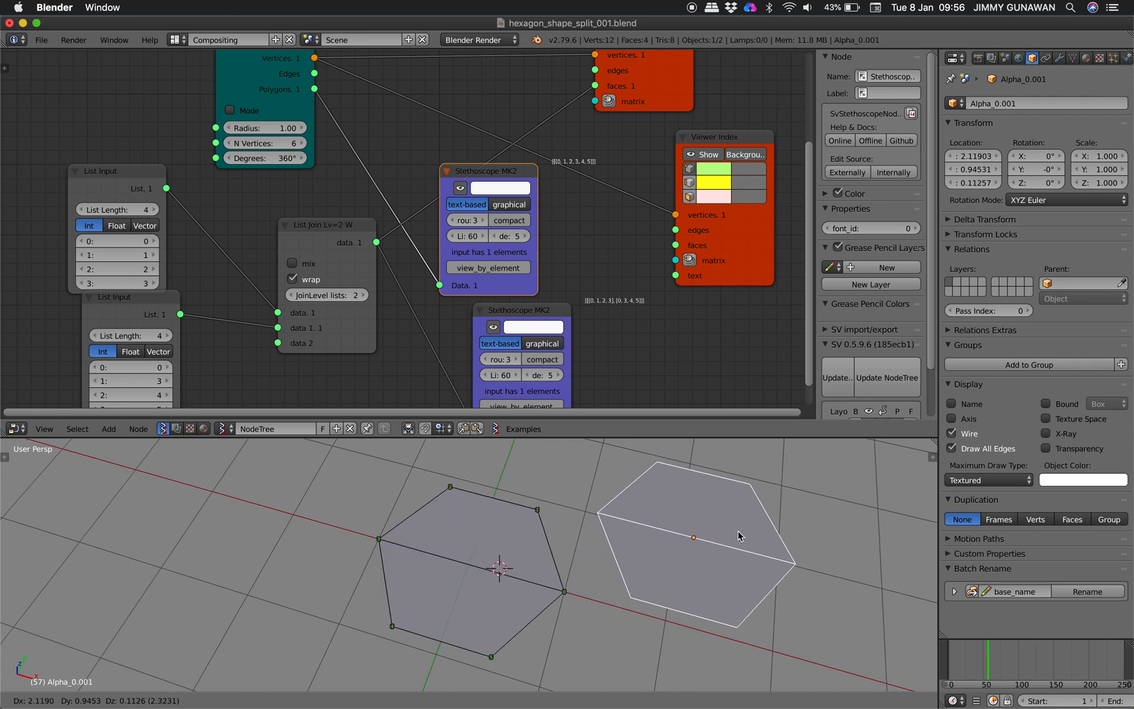
left_click(747, 533)
key("Tab")
key("Tab")
Trackball-rotate the copy by about 4°, 6° and 2° around X, Y and Z, and enter Edit Mode with face selection
key("r")
key("r")
left_click(751, 535)
key("Tab")
key("Tab")
key("Tab")
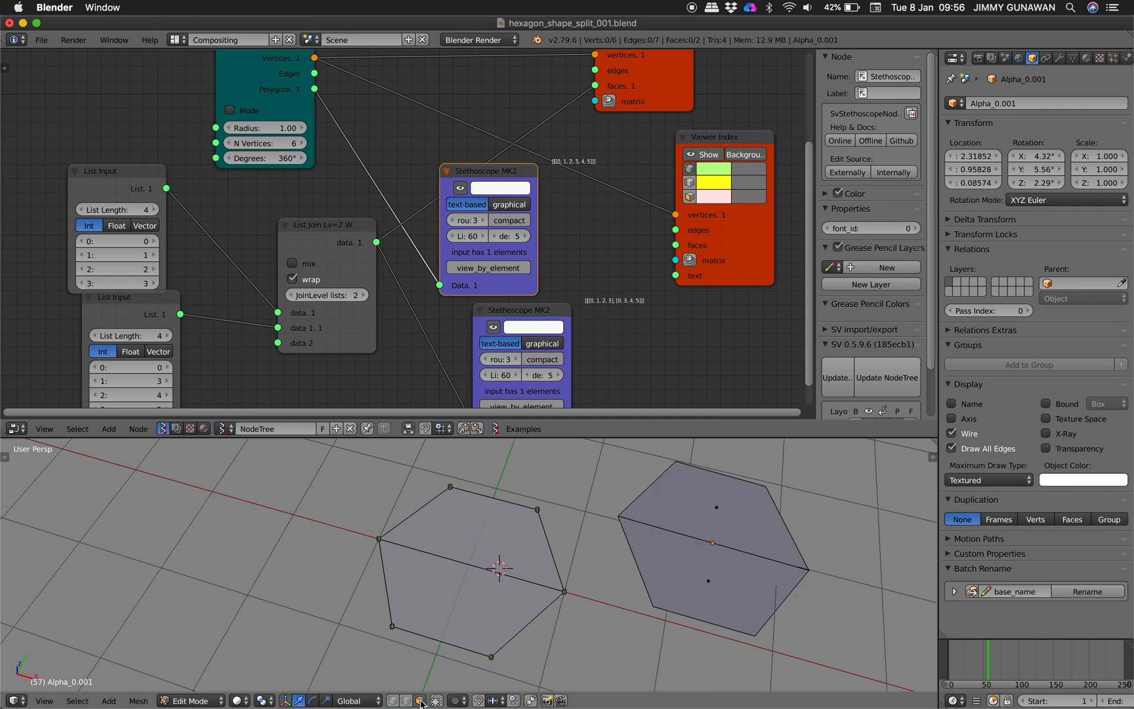
Select and move the copy's two half faces one at a time to test the split, and return to Object Mode
right_click_drag(715, 506, 737, 486)
left_click(722, 571)
key("g")
left_click(717, 566)
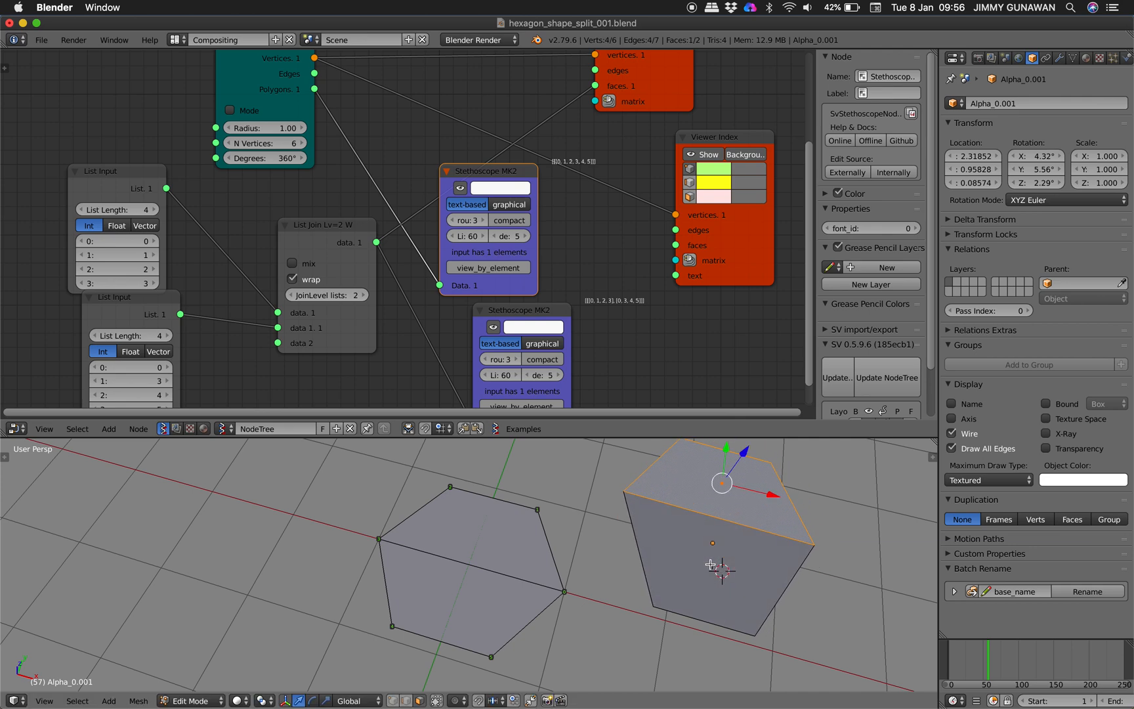
right_click(717, 568)
key("g")
left_click(721, 564)
key("Tab")
middle_click_drag(719, 558, 663, 533)
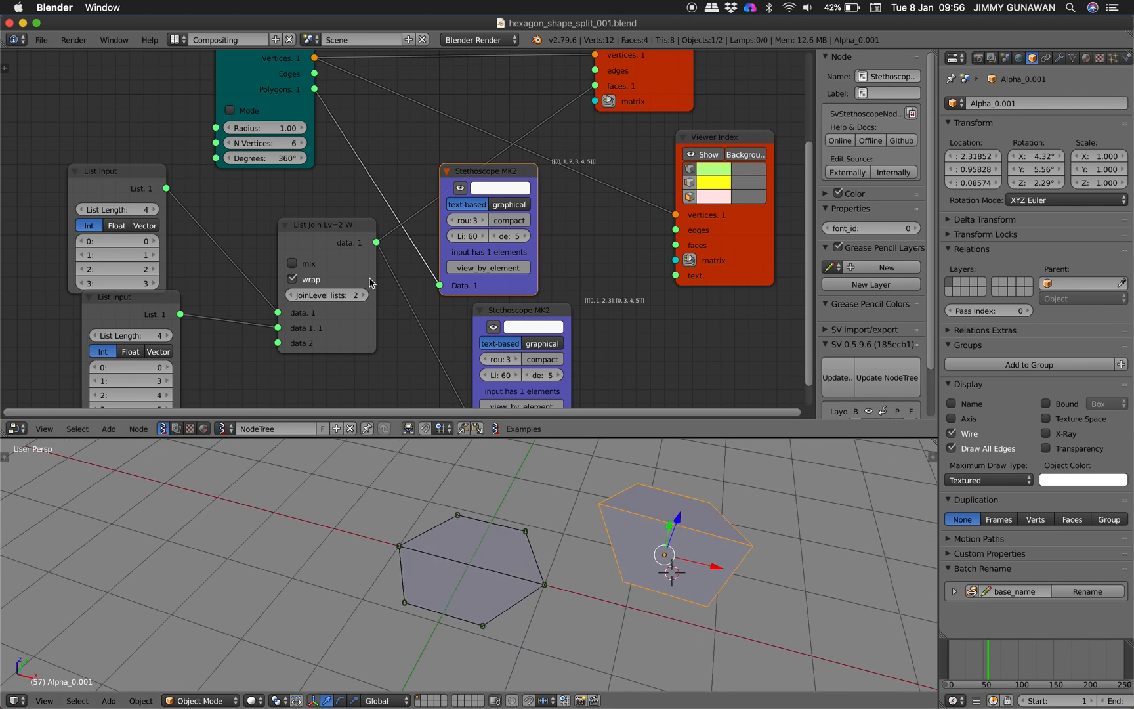
scroll(328, 266, "up", 2)
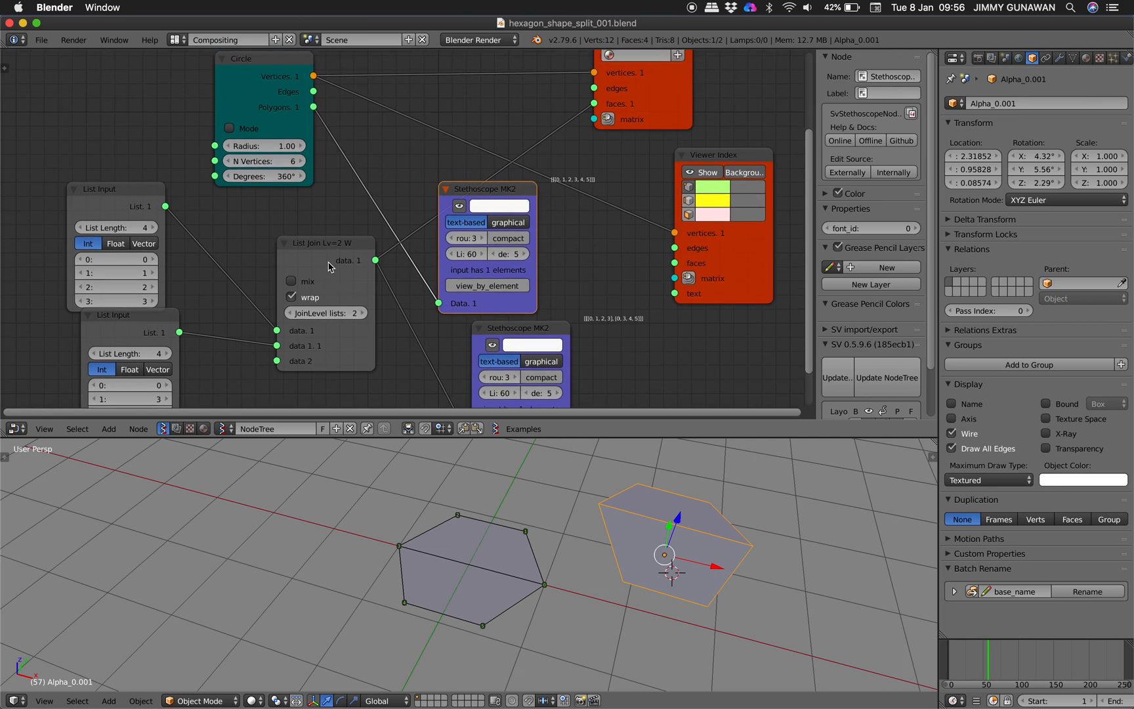
Reposition the Viewer Index and Viewer BMesh nodes clear of the stethoscope nodes and save over the file
scroll(328, 266, "down", 2)
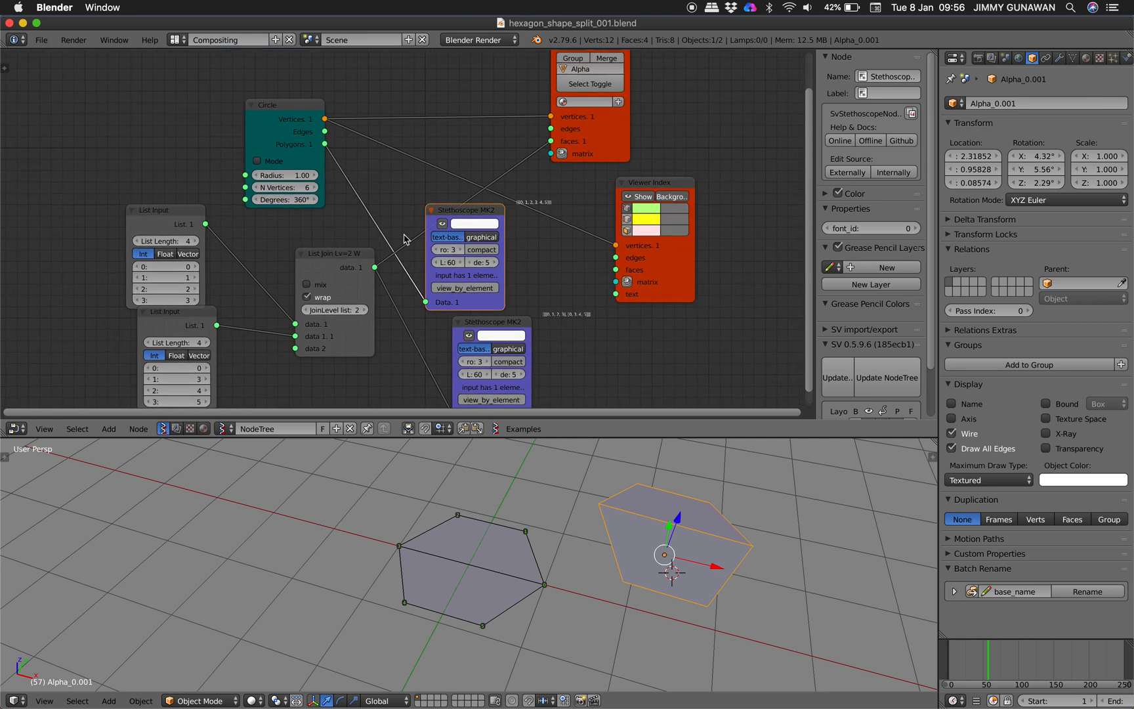
left_click(609, 144)
left_click_drag(608, 142, 680, 201)
left_click_drag(572, 66, 565, 107)
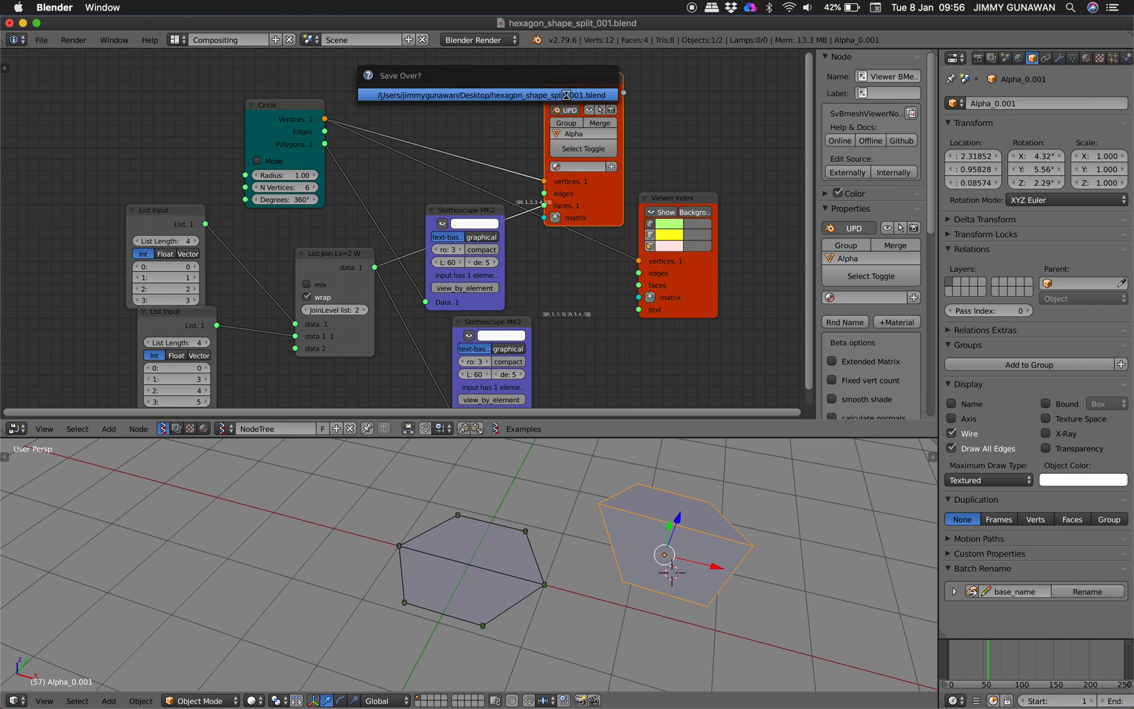
Keep wrap enabled on the List Join node and set its join level to 1
left_click(323, 286)
left_click(323, 288)
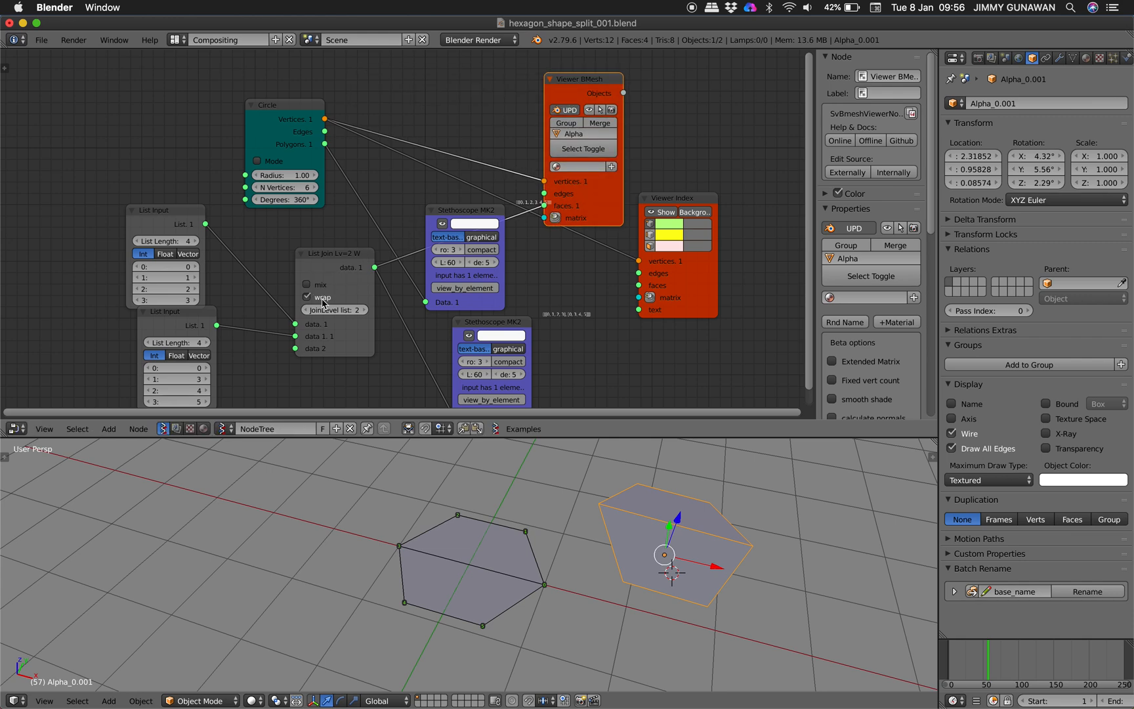
left_click(308, 313)
Select and move the two hexagon halves one at a time to test whether they are separate objects
right_click(458, 599)
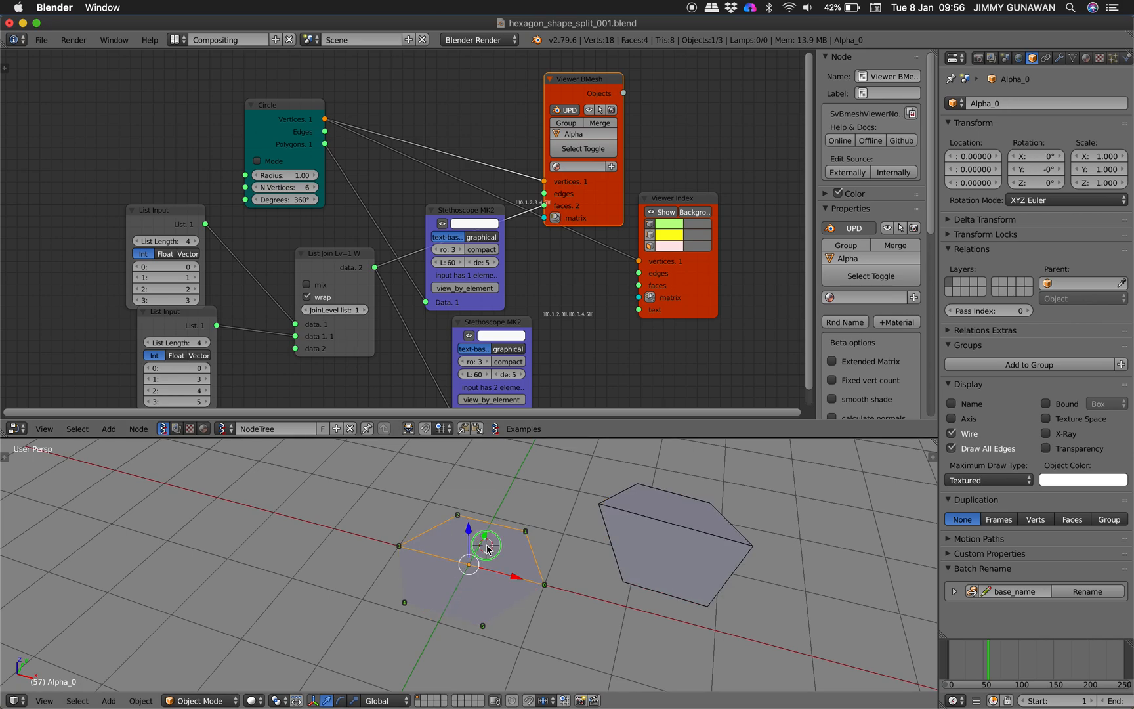
middle_click_drag(469, 589, 489, 575)
right_click_drag(500, 553, 467, 538)
right_click_drag(469, 598, 390, 601)
middle_click_drag(391, 600, 443, 561)
scroll(442, 561, "up", 5)
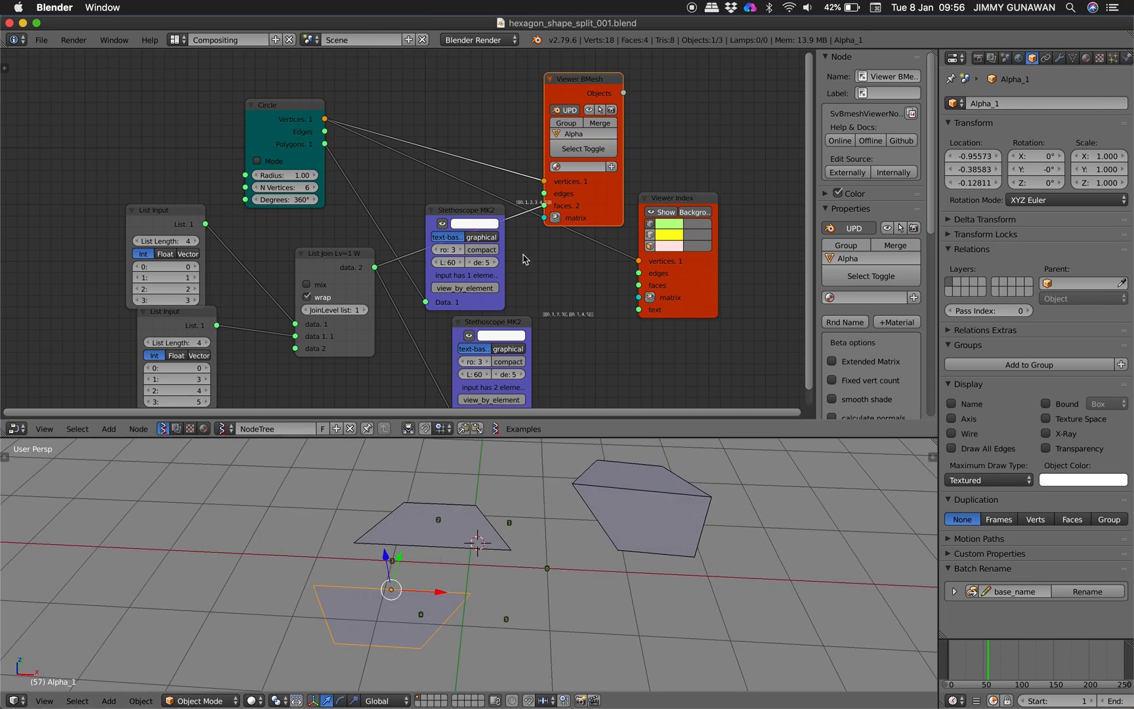
scroll(446, 526, "up", 4)
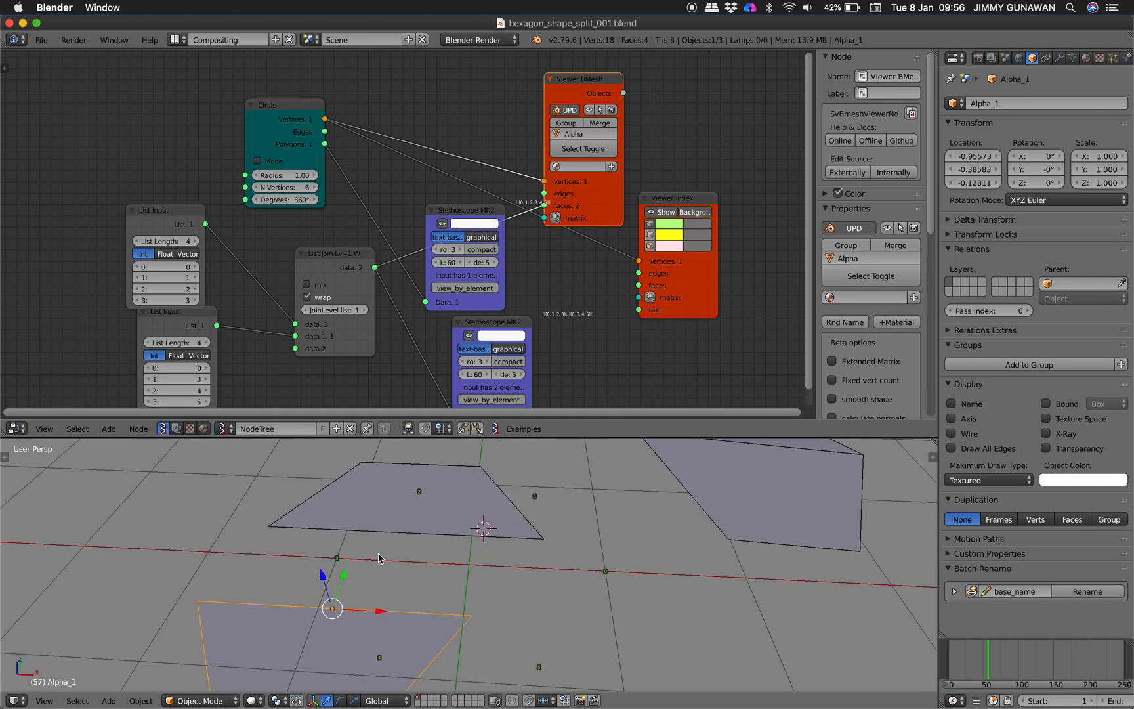
scroll(379, 558, "right", 5)
Move the Viewer Index and Viewer BMesh nodes farther from the stethoscope nodes to free space in the node tree
left_click_drag(594, 197, 683, 140)
left_click_drag(682, 200, 822, 212)
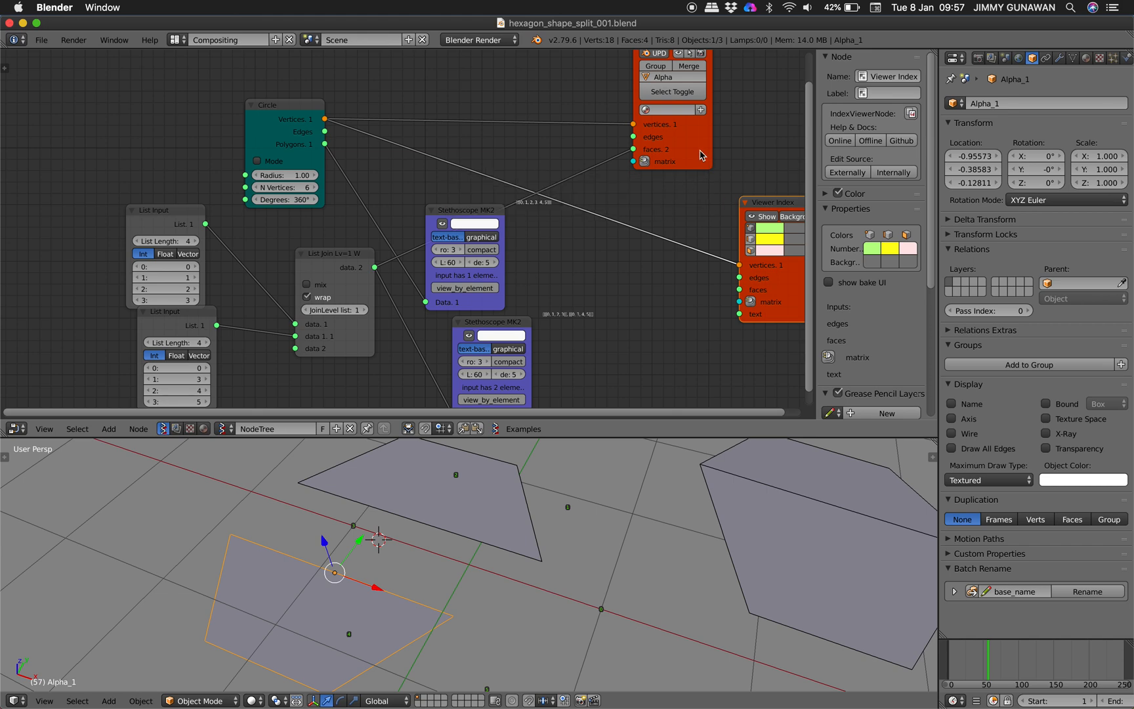
left_click_drag(703, 158, 773, 151)
Try toggling the List Join node's wrap and mix options and changing its join level, ending with wrap on, mix off and level 1
left_click(323, 299)
left_click(321, 299)
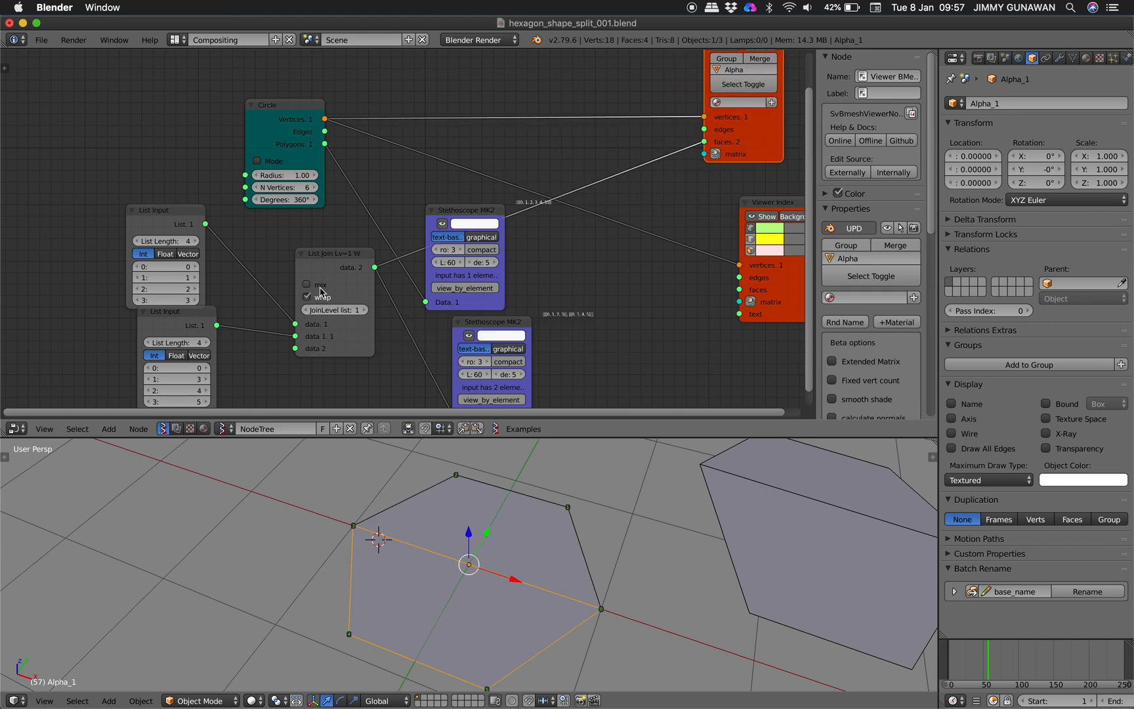
left_click(316, 299)
left_click(317, 294)
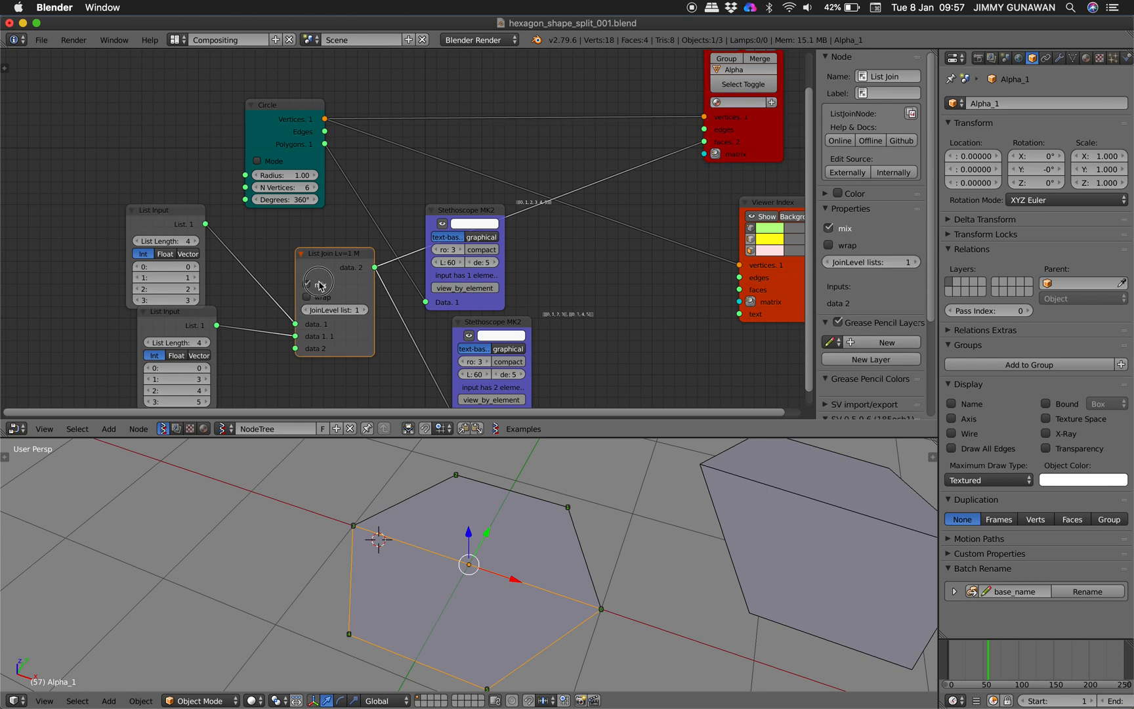
left_click(320, 299)
left_click(362, 310)
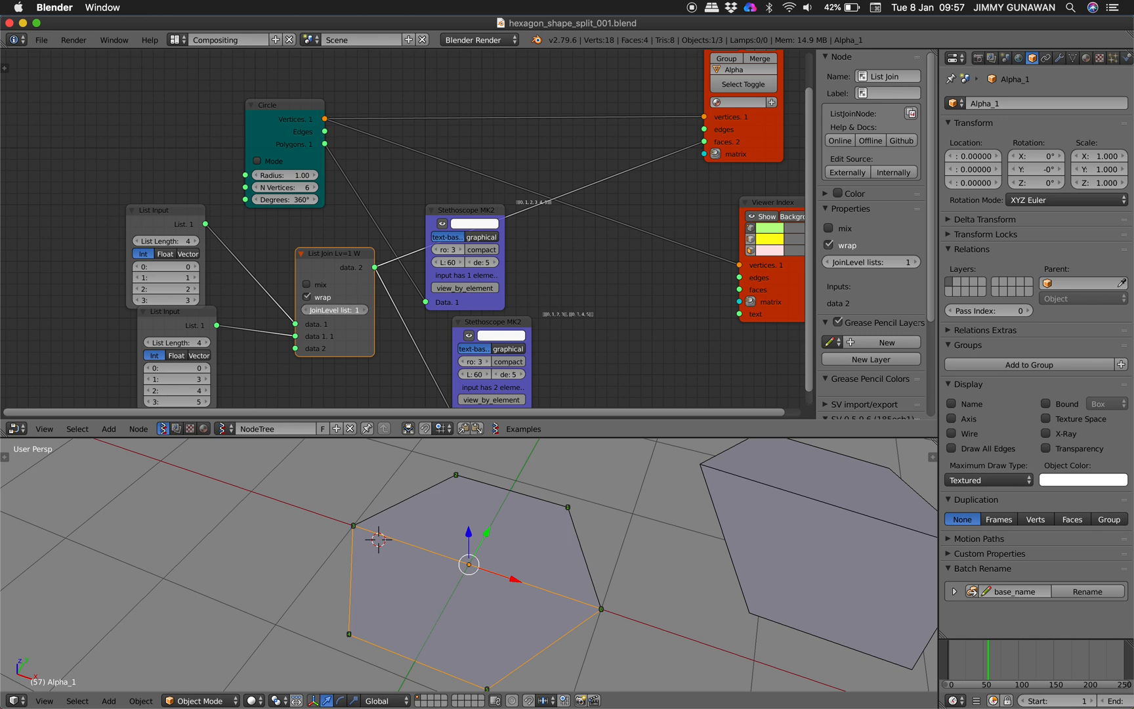
left_click(306, 309)
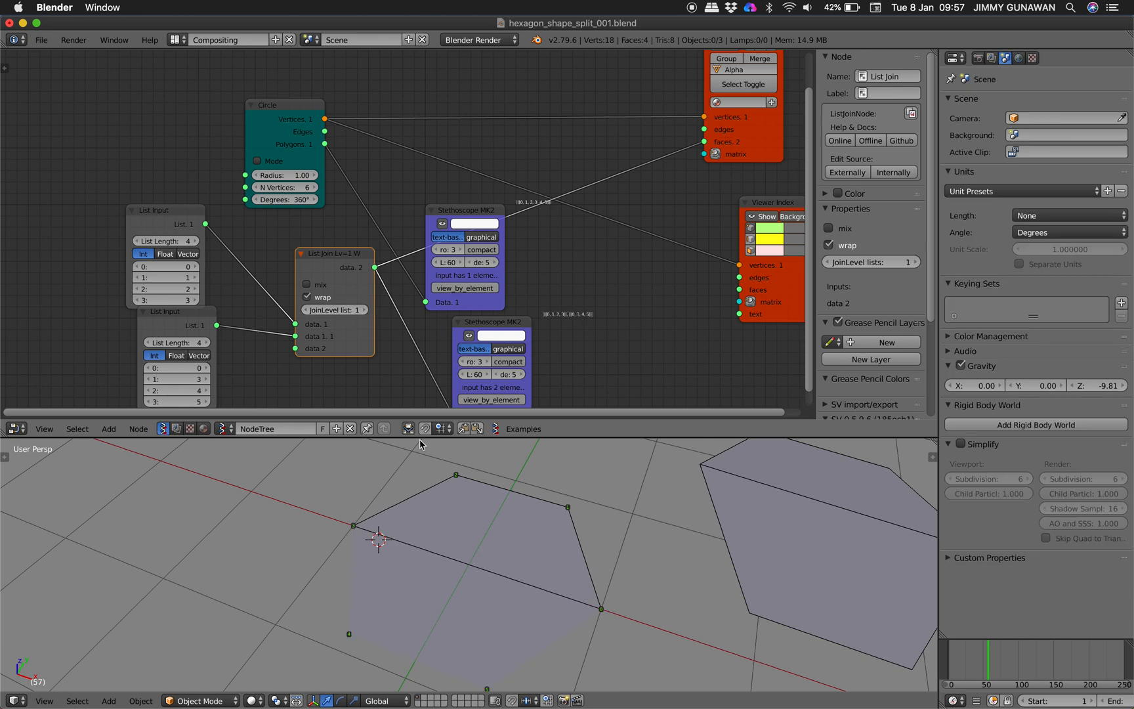
Shift the Viewer BMesh node aside and insert a Mesh Join node into the link from the Circle vertices
right_click(456, 614)
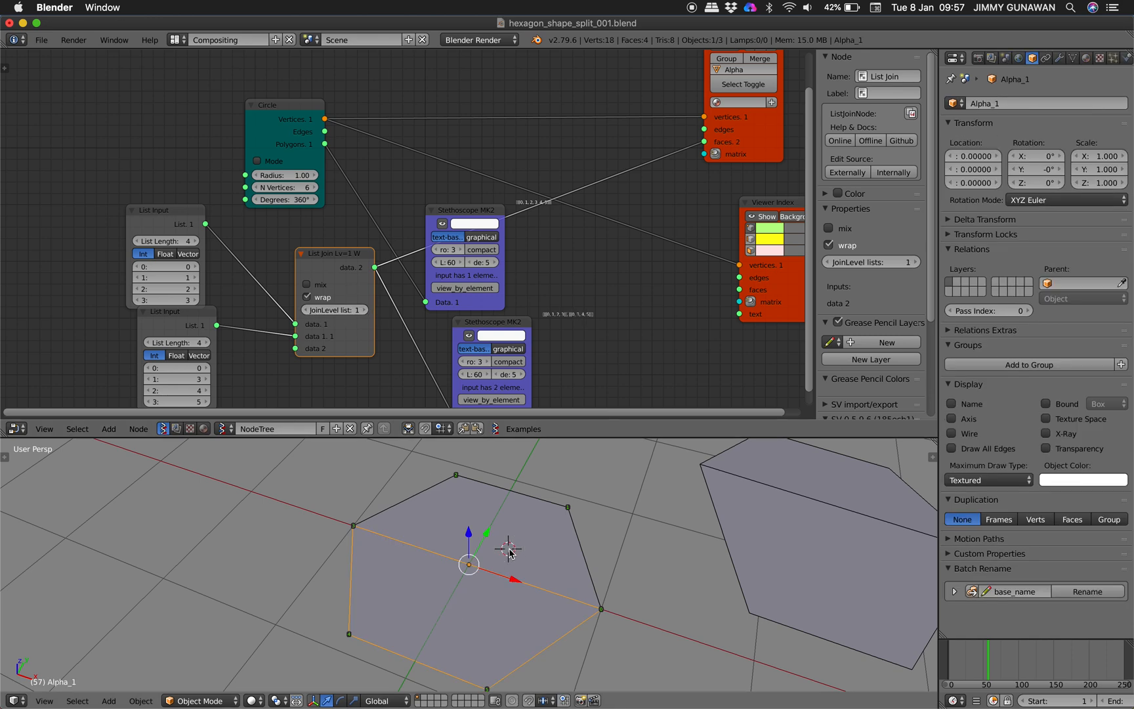
left_click_drag(737, 142, 790, 118)
key("shift+a")
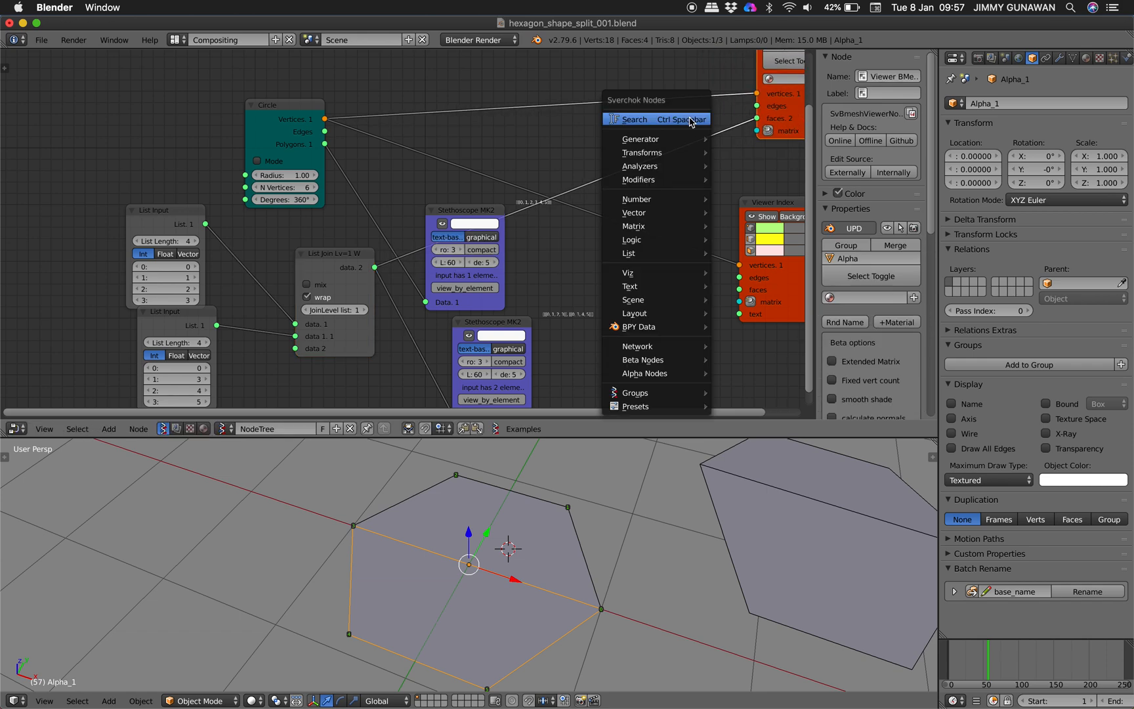
left_click(689, 119)
type("mesh j")
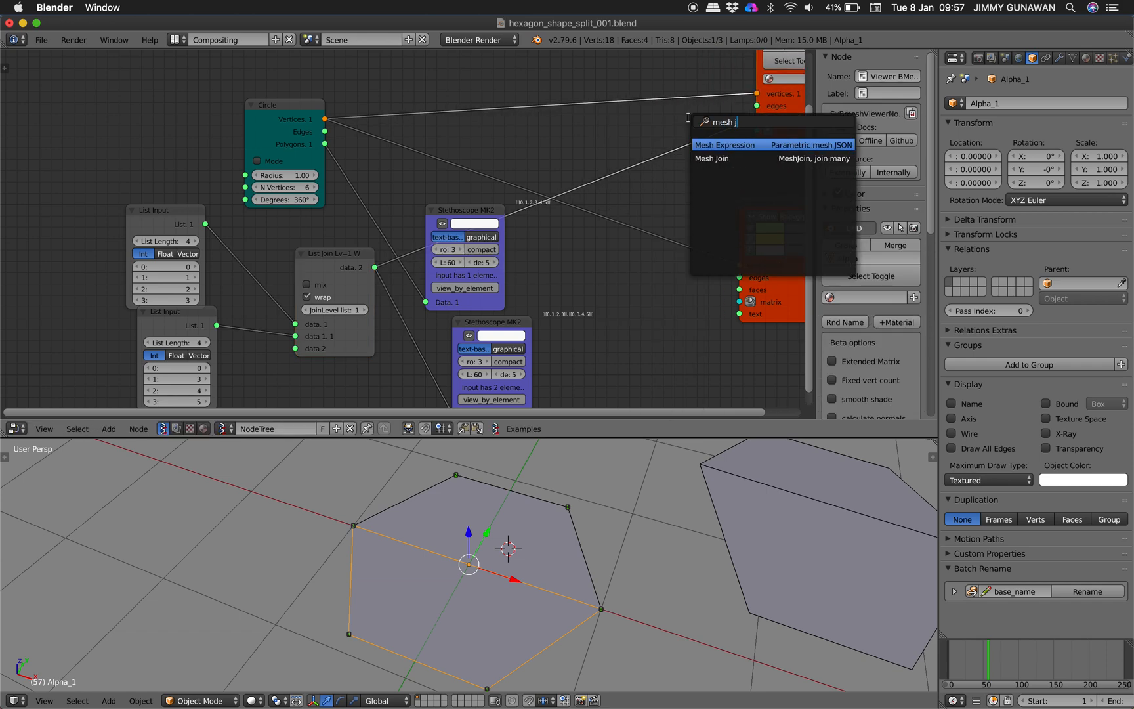
key("Down")
key("Return")
left_click(658, 71)
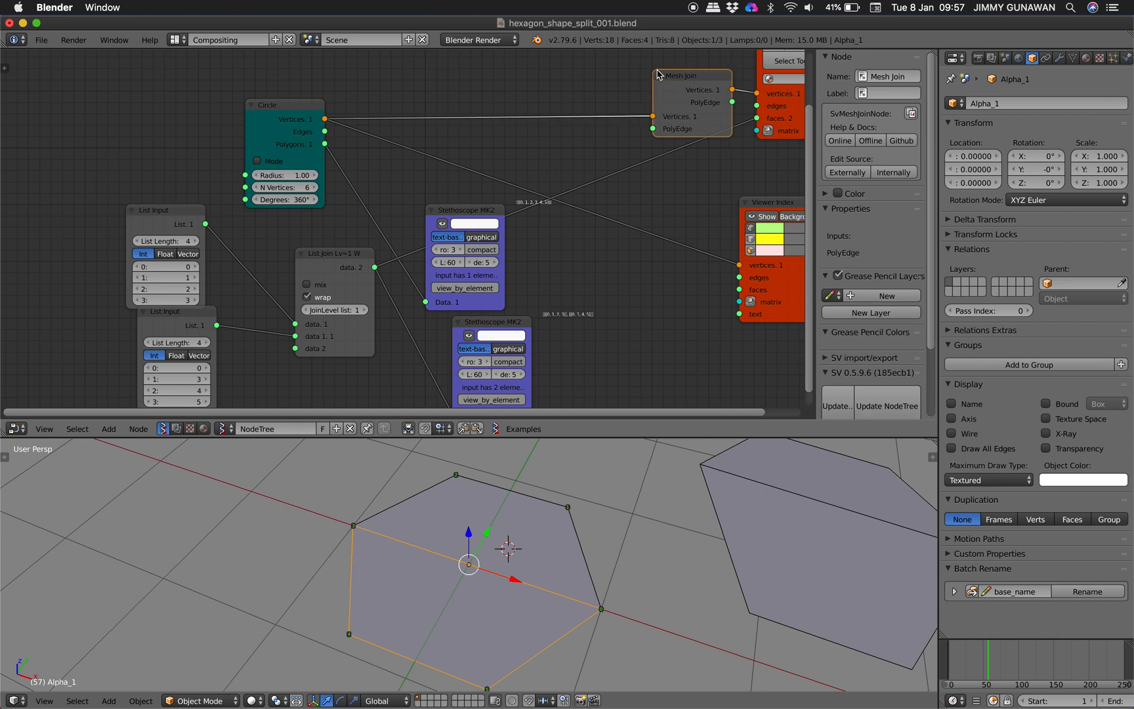
Connect the List Join data output to Mesh Join's PolyEdge input and Mesh Join's PolyEdge output to the viewer's faces input
left_click_drag(374, 268, 633, 129)
left_click_drag(711, 102, 758, 119)
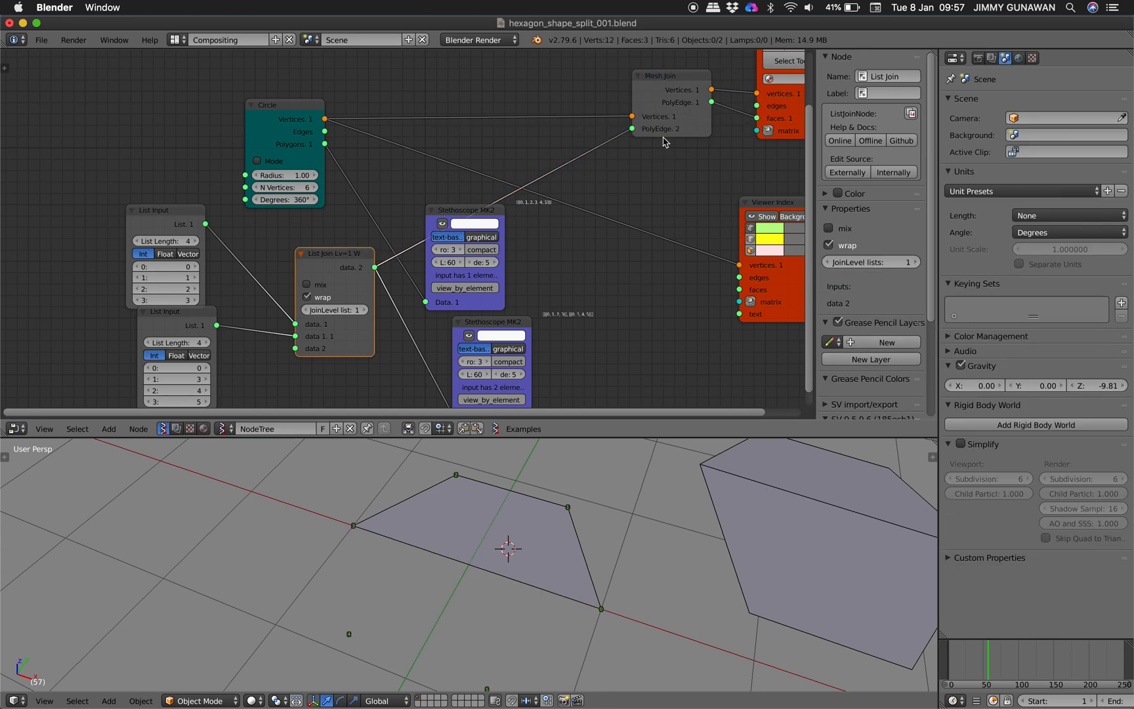
left_click_drag(655, 86, 654, 94)
Insert a List Repeater node into the link between the Circle vertices and the Mesh Join node
key("shift+a")
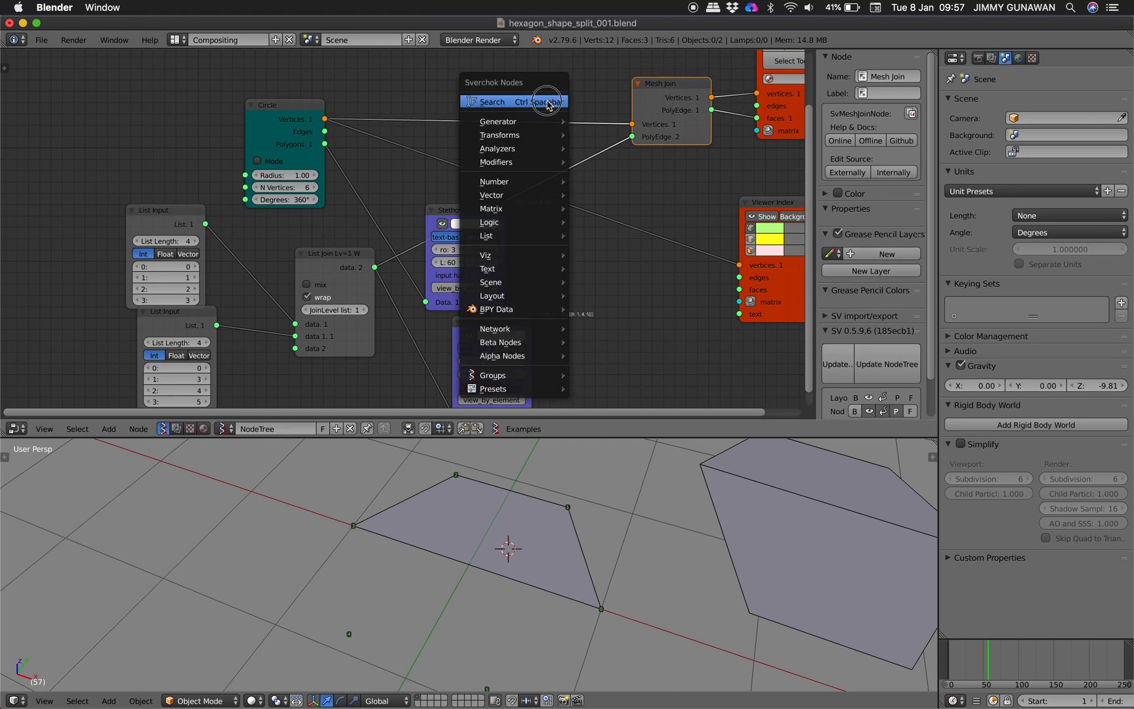
left_click(546, 99)
type("repeat")
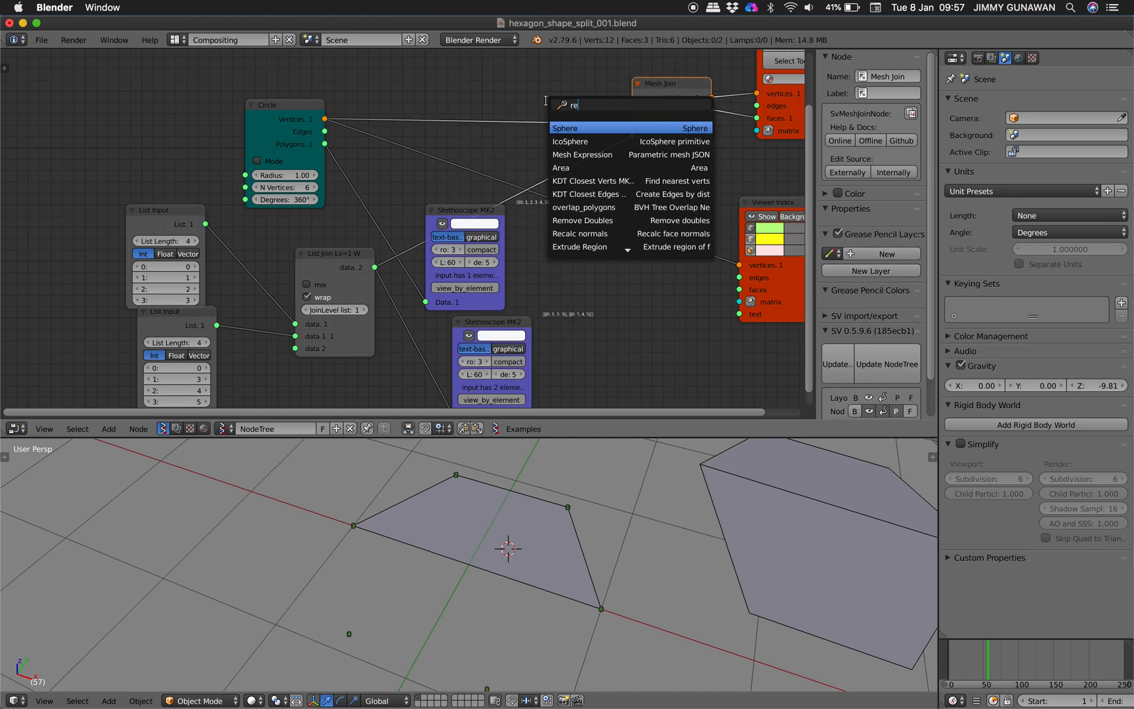
key("Return")
left_click(496, 78)
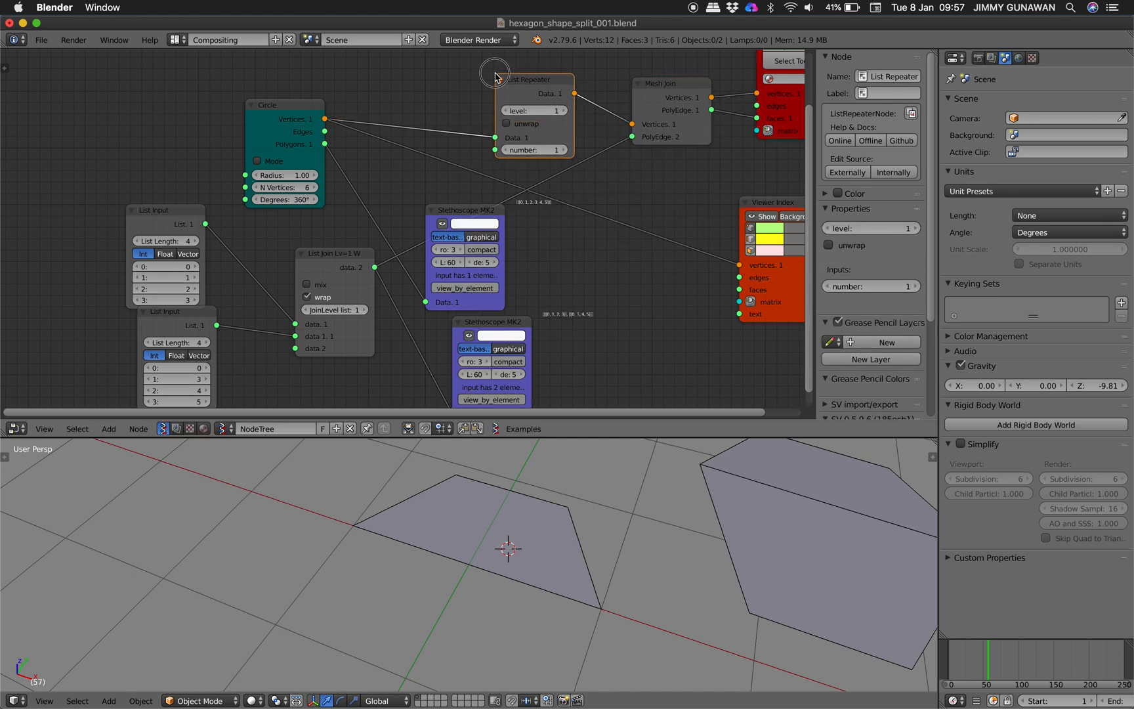
Set the List Repeater's number to 2 with unwrap enabled, and save over the file
left_click(564, 150)
left_click(532, 124)
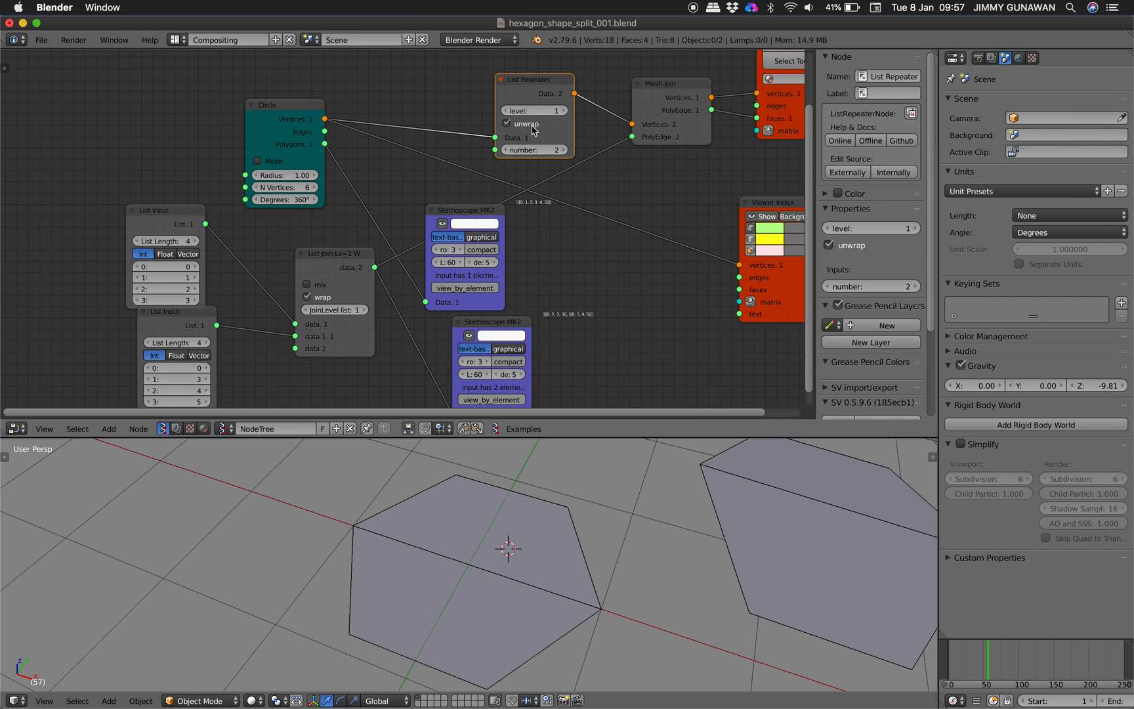
middle_click_drag(562, 127, 428, 137)
left_click(544, 109)
key("ctrl+s")
left_click(623, 94)
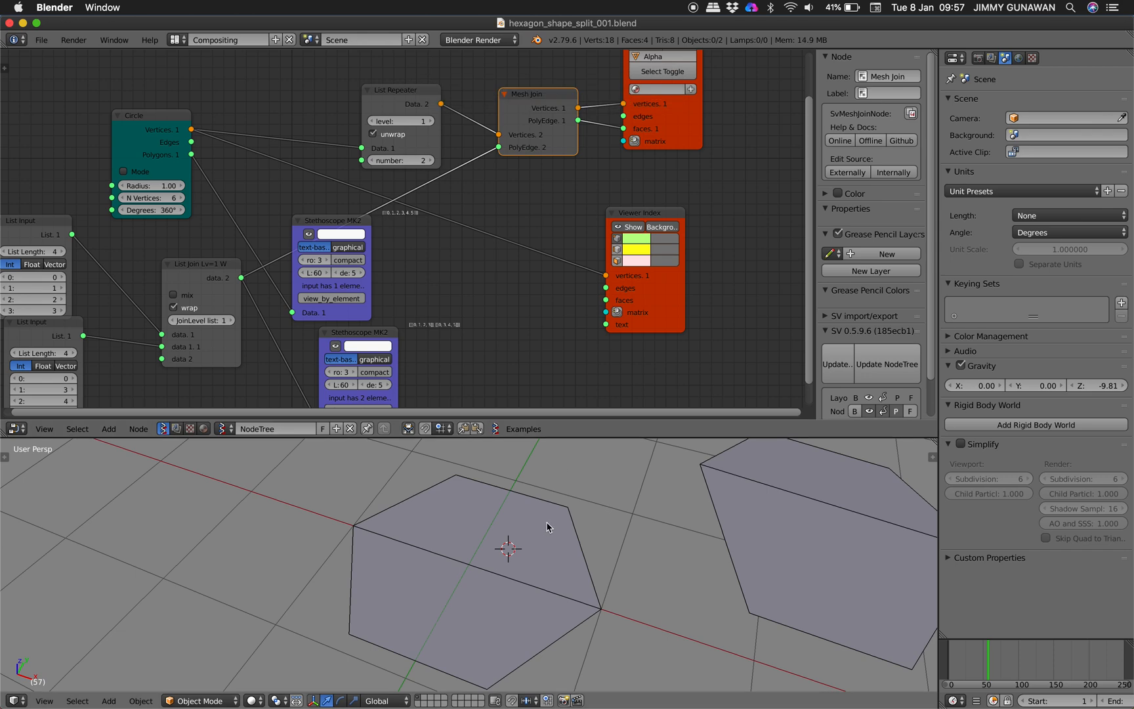
Duplicate the joined hexagon, place the copy about 2.4 units along negative X, and enter Edit Mode on it
right_click(534, 539)
left_click(272, 490)
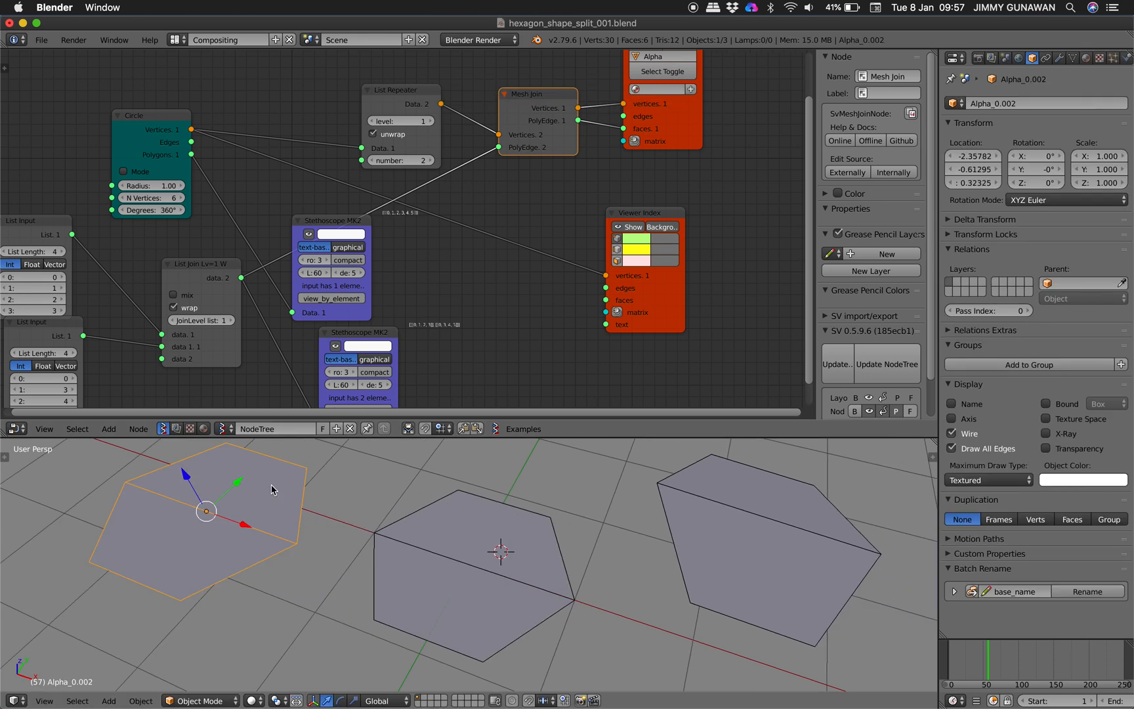
key("Tab")
Move the new copy's two half faces apart to test the joined mesh, and return to Object Mode
right_click(237, 479)
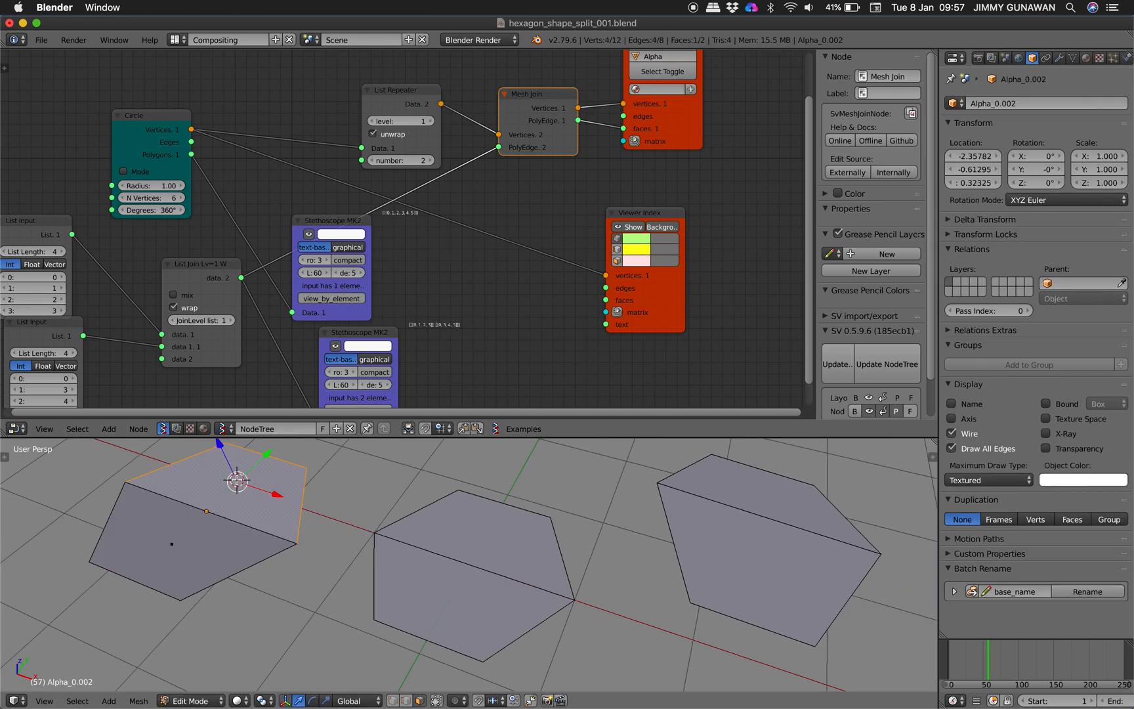
key("g")
left_click(264, 461)
right_click(173, 545)
key("g")
left_click(157, 565)
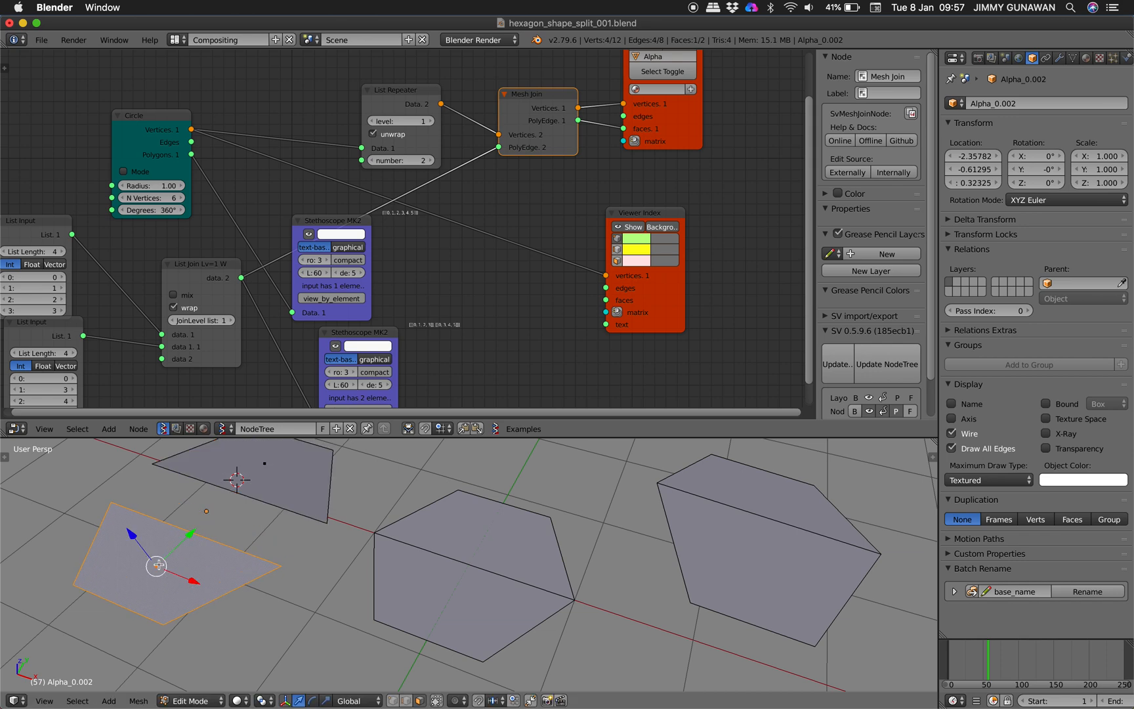
scroll(159, 565, "down", 1)
key("Tab")
scroll(193, 527, "down", 5)
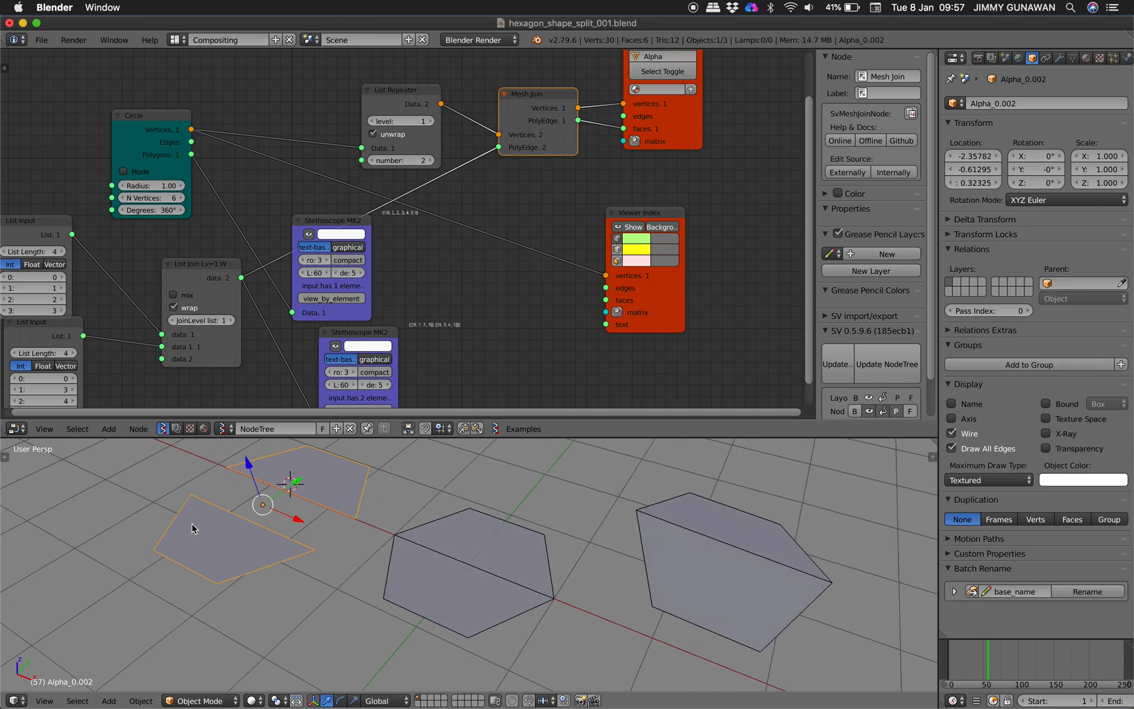
Save over the existing hexagon_shape_split_001.blend file
scroll(192, 528, "down", 3)
key("super+s")
key("Return")
scroll(230, 533, "up", 5)
key("super+s")
key("Return")
Delete both Stethoscope MK2 nodes from the node tree
scroll(305, 285, "left", 5)
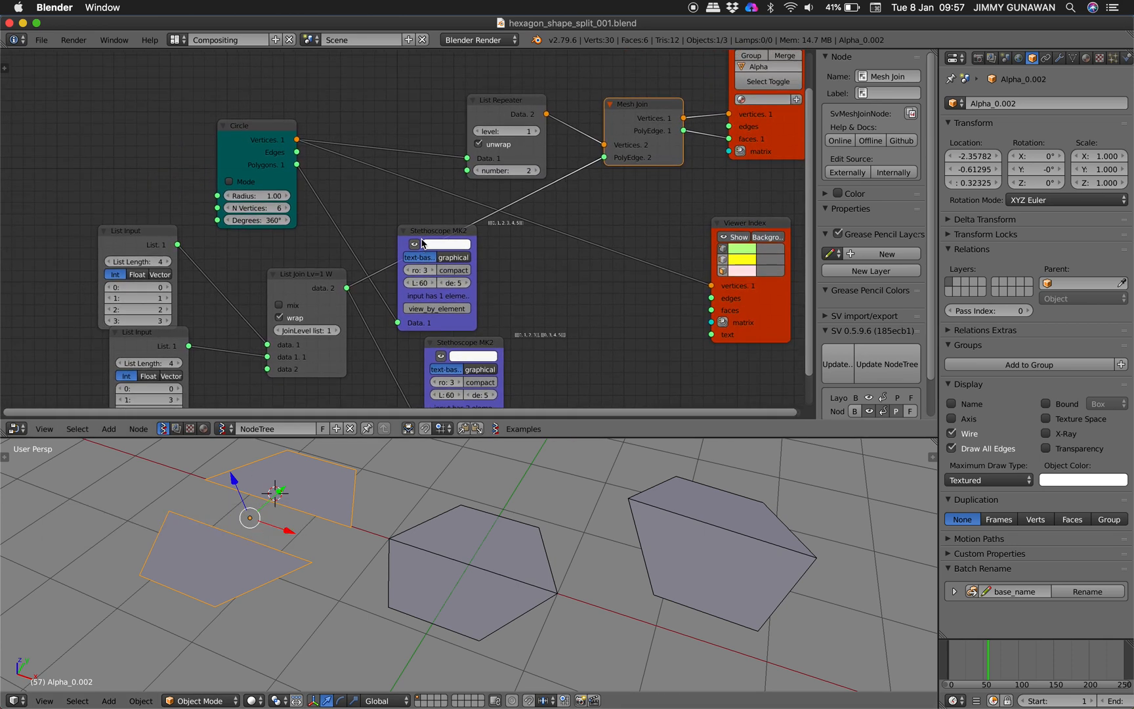
left_click(427, 244)
key("x")
left_click(461, 346)
key("x")
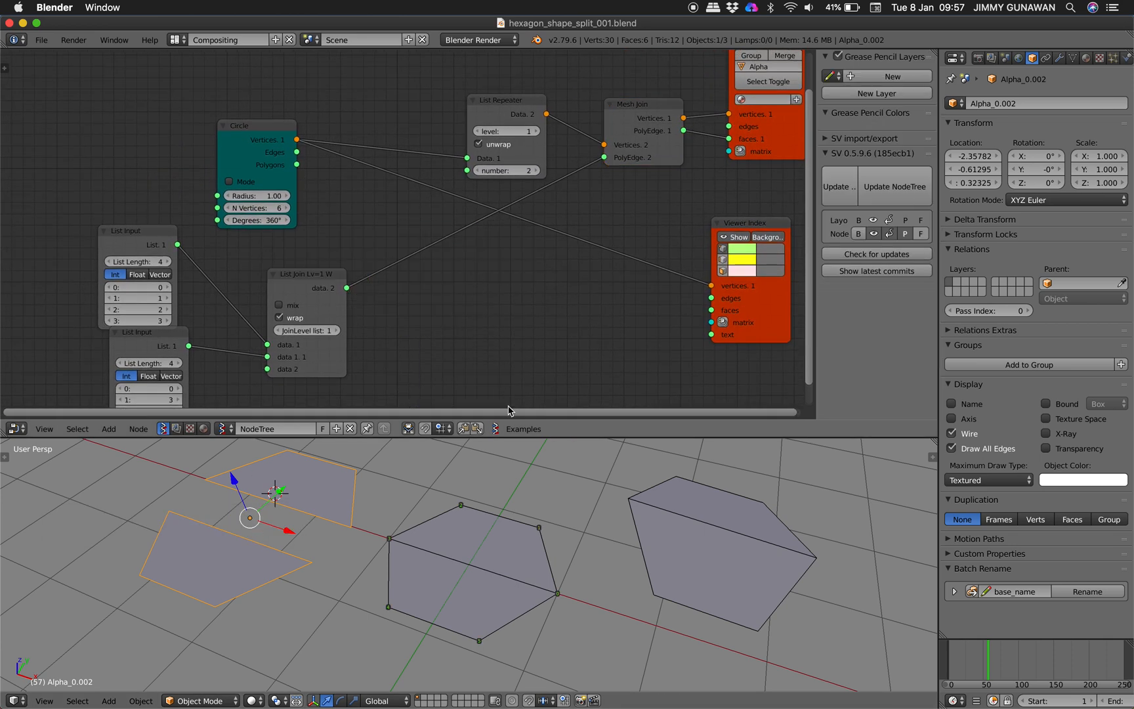
Delete the two duplicated hexagon copies on either side of the node-generated hexagon
key("x")
left_click(354, 541)
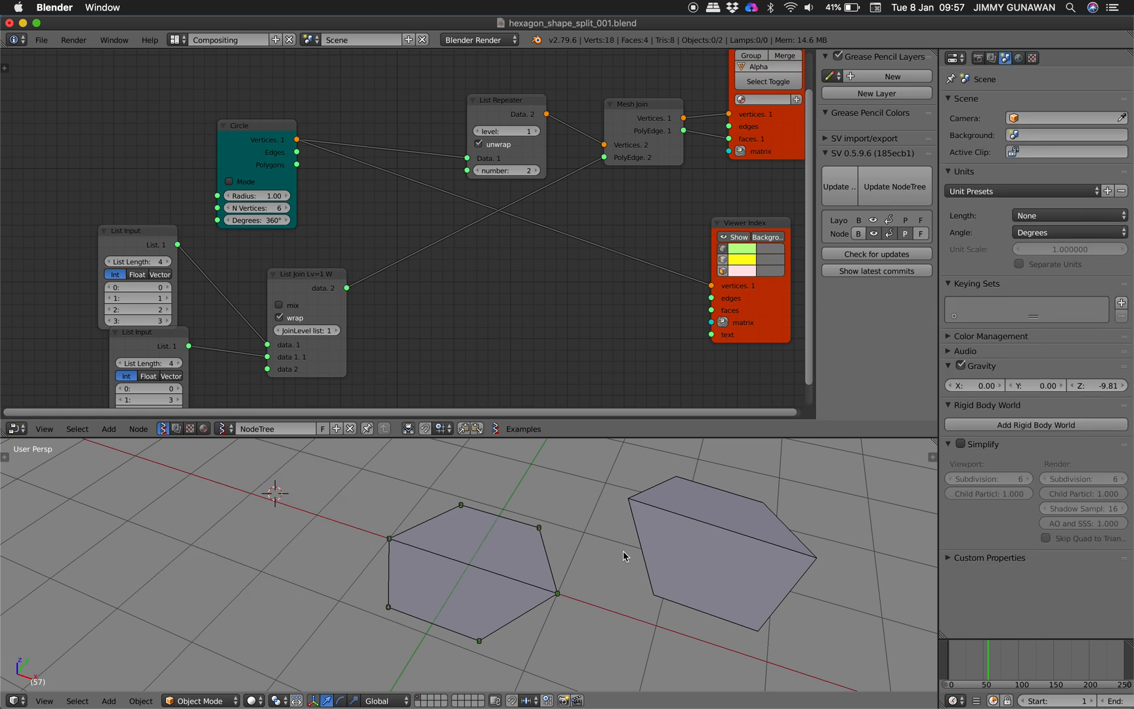
right_click(653, 556)
key("x")
left_click(649, 557)
Duplicate the node-generated hexagon three times, stacking the copies above it up to about 0.75 units in Z
right_click(510, 568)
scroll(510, 569, "down", 5)
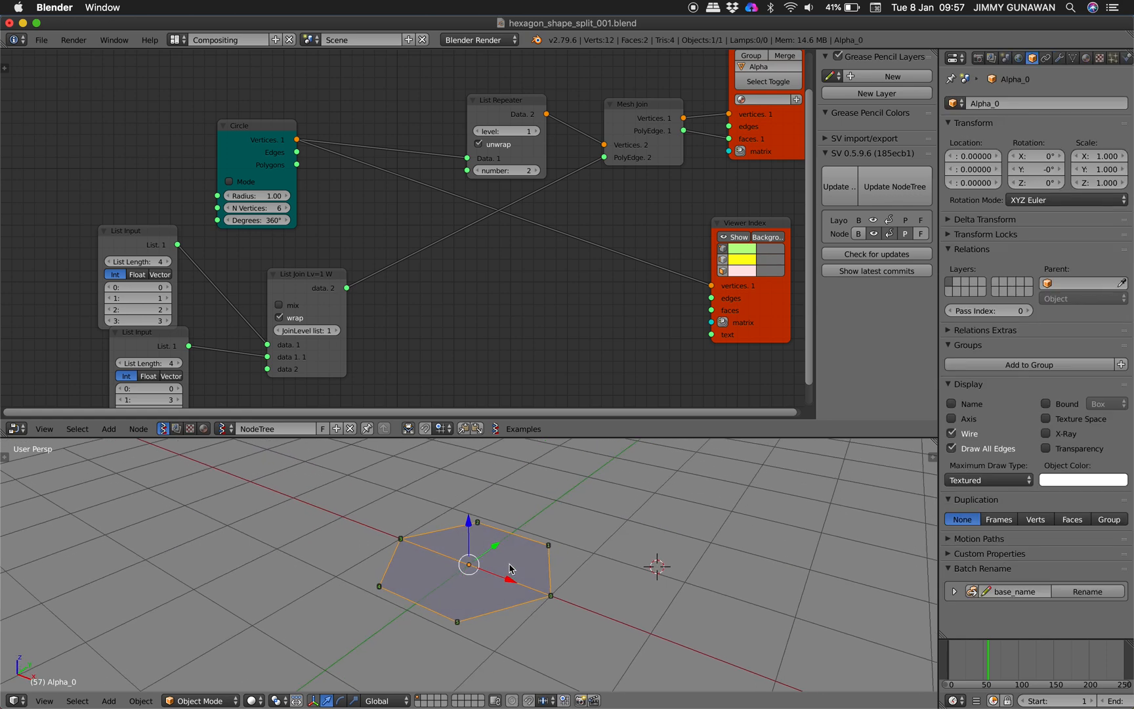
key("shift+d")
left_click(507, 533)
key("shift+d")
left_click(509, 500)
key("shift+d")
left_click(502, 476)
scroll(503, 476, "down", 2)
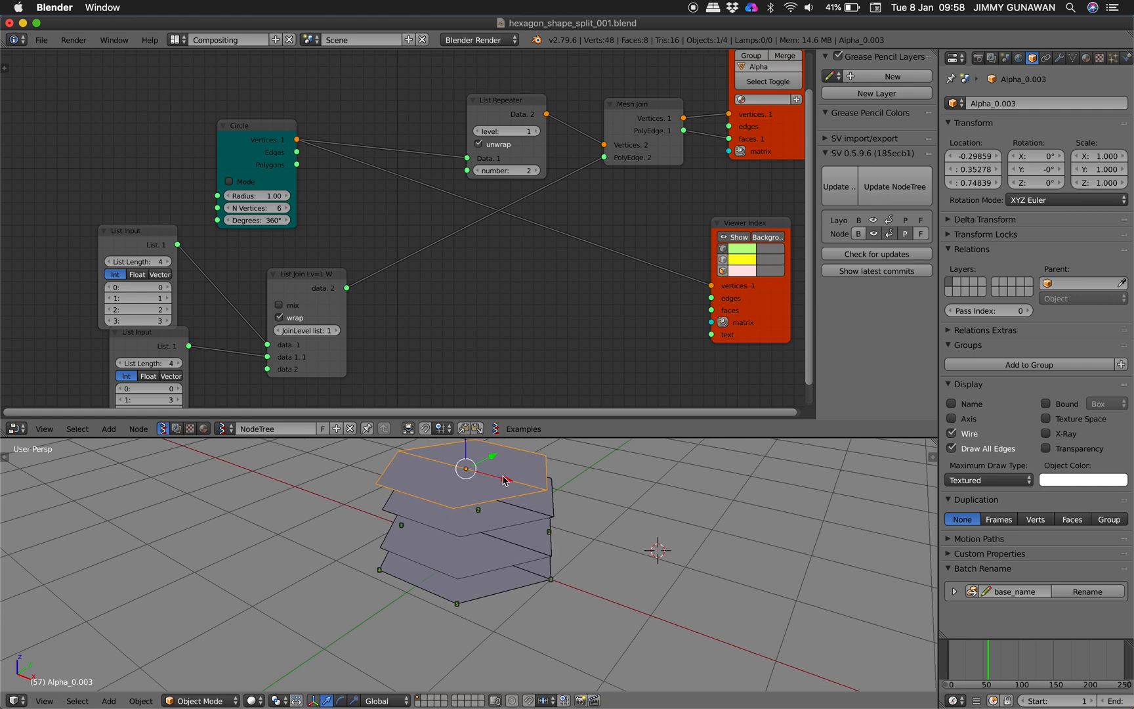
Move the topmost copy's two half faces apart in Edit Mode, and return to Object Mode
key("Tab")
scroll(502, 476, "right", 5)
scroll(504, 474, "down", 2)
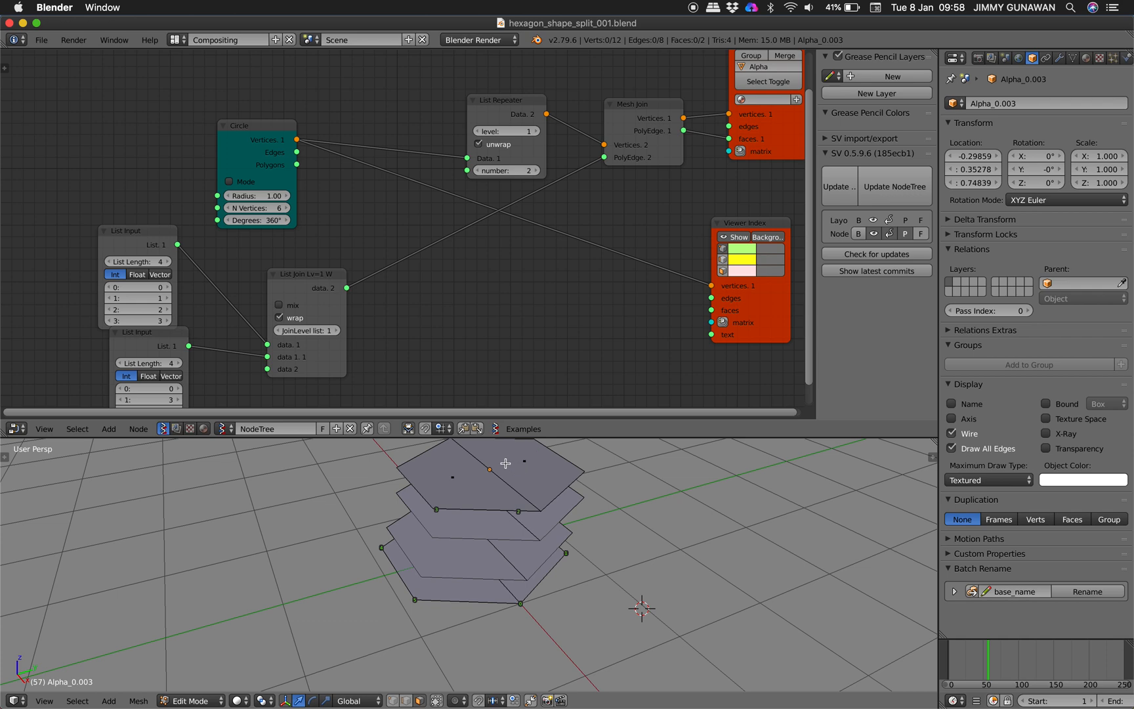
scroll(505, 464, "down", 3)
right_click(518, 501)
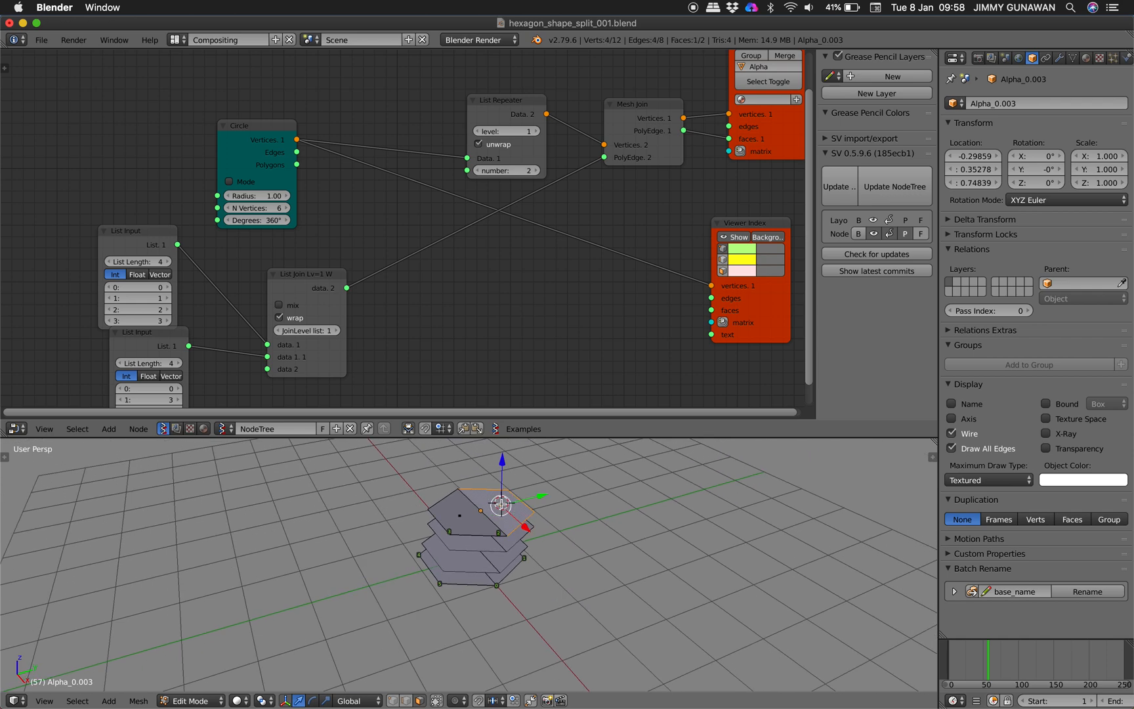
right_click(462, 515)
left_click_drag(462, 515, 433, 529)
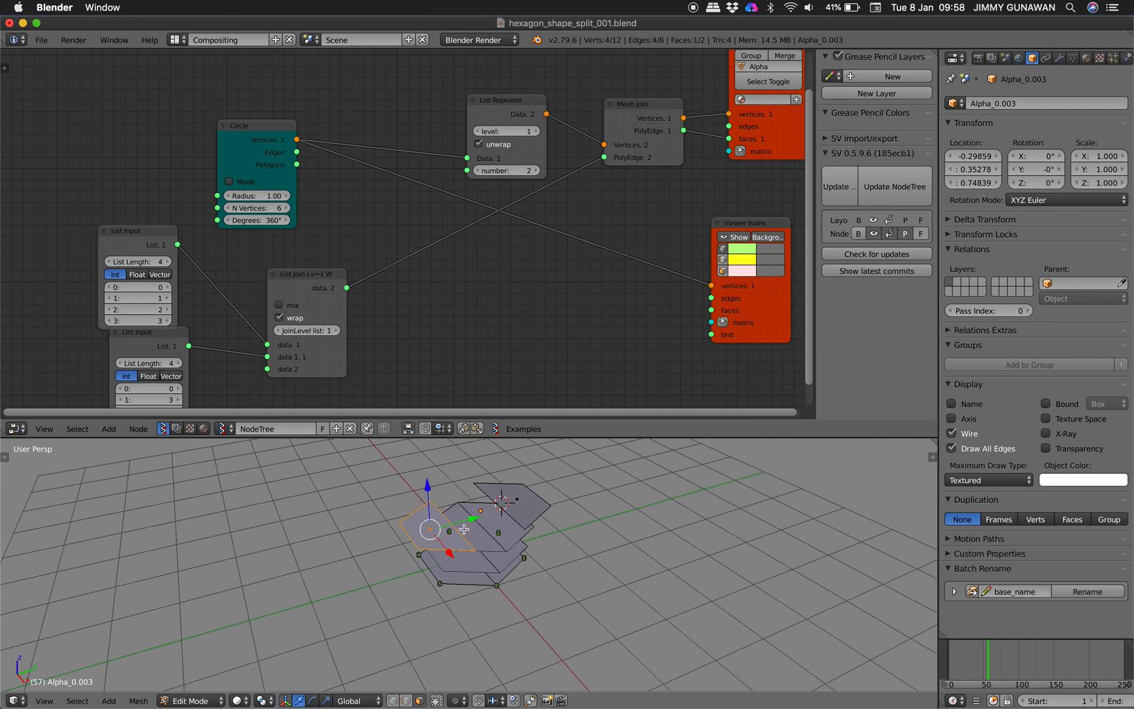
key("Tab")
Move the copy below the topmost one to about X -0.18, Y 0, Z 0.45, and enter Edit Mode on it
right_click(477, 530)
middle_click_drag(478, 530, 460, 517)
key("g")
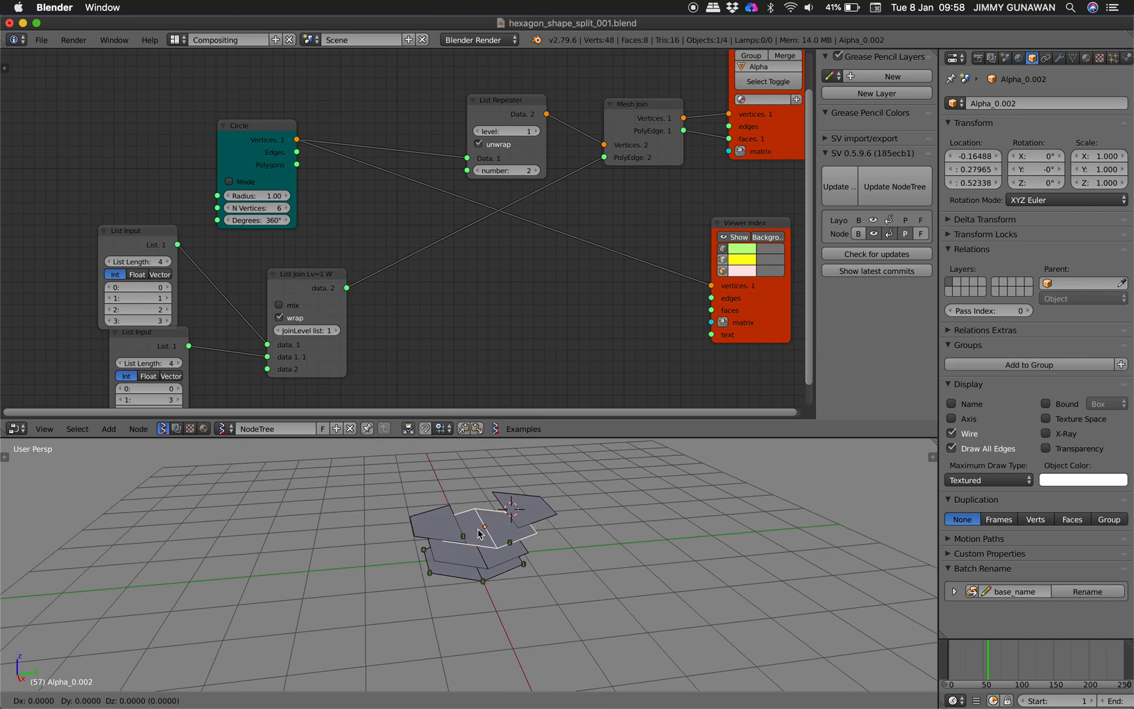
left_click(473, 531)
key("Tab")
scroll(471, 530, "up", 3)
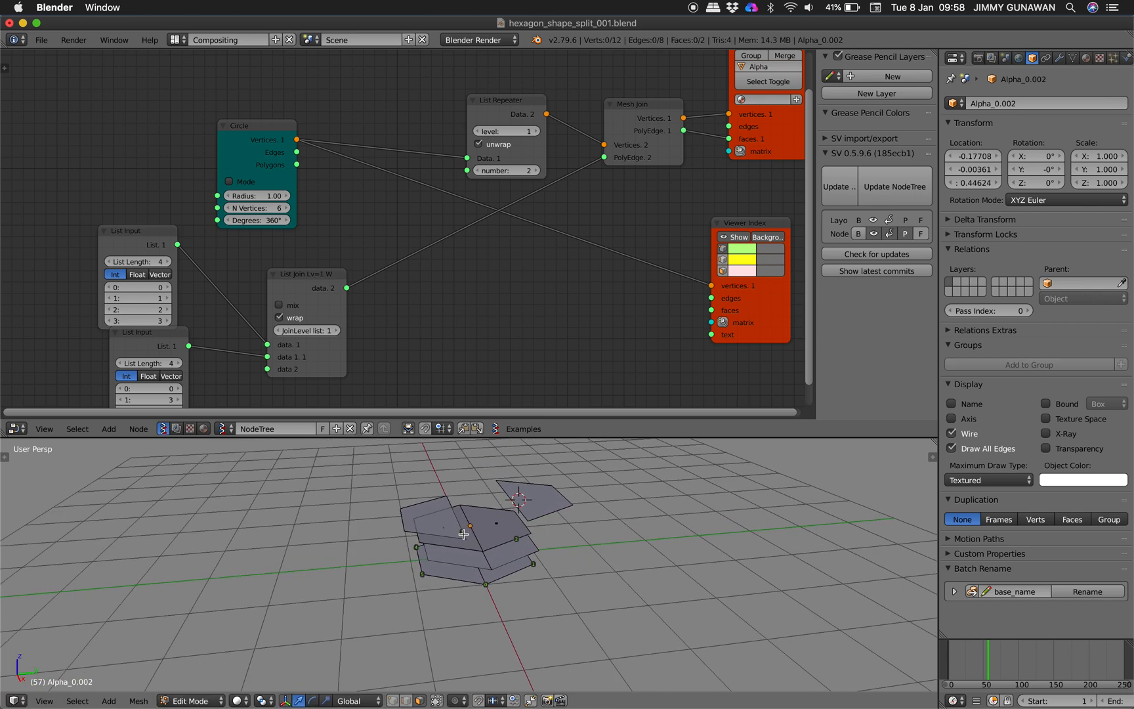
Move the two half faces of this hexagon copy apart to opposite sides, and return to Object Mode
right_click(512, 501)
left_click_drag(511, 500, 550, 488)
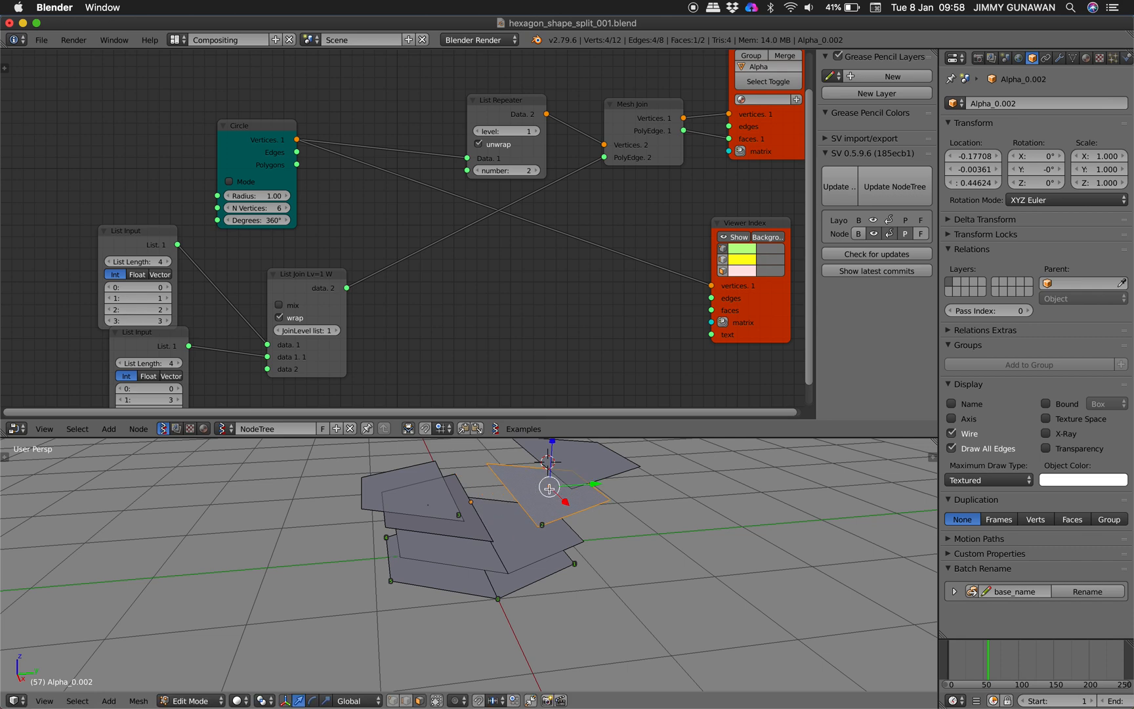
middle_click_drag(466, 503, 458, 504)
right_click(437, 503)
left_click_drag(438, 502, 408, 500)
key("Tab")
In Edit Mode, move one half face of the next lower hexagon copy outward, and return to Object Mode
right_click(472, 546)
key("Tab")
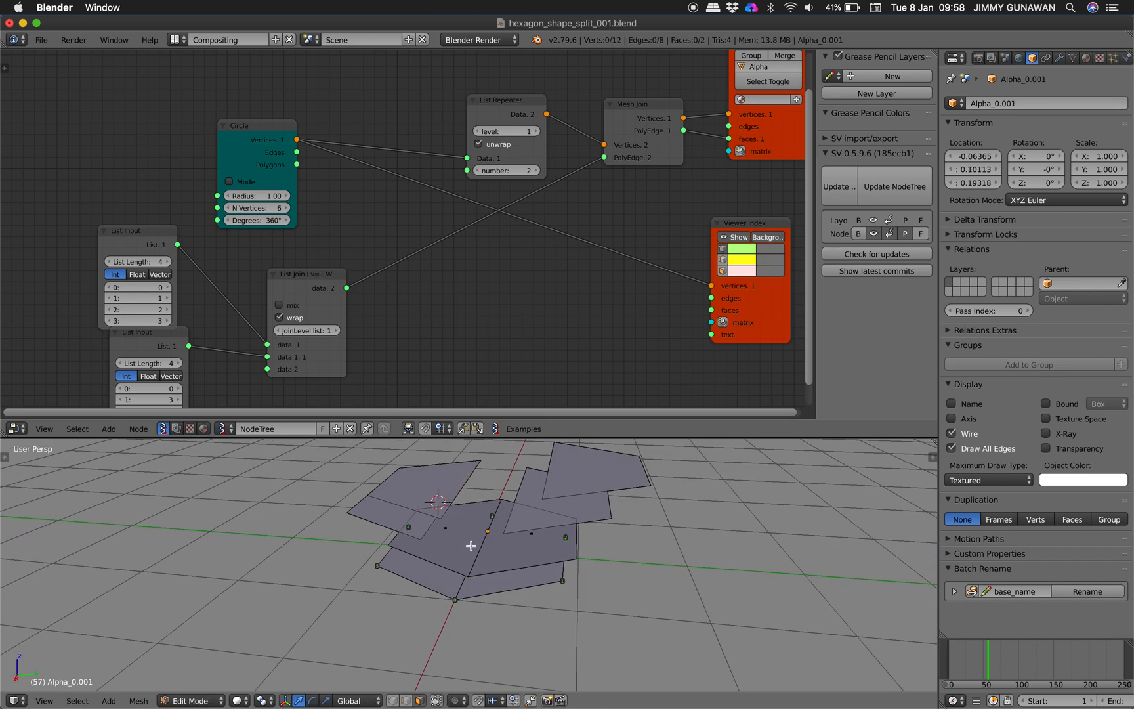
left_click(534, 538)
right_click(534, 539)
left_click_drag(535, 539, 564, 543)
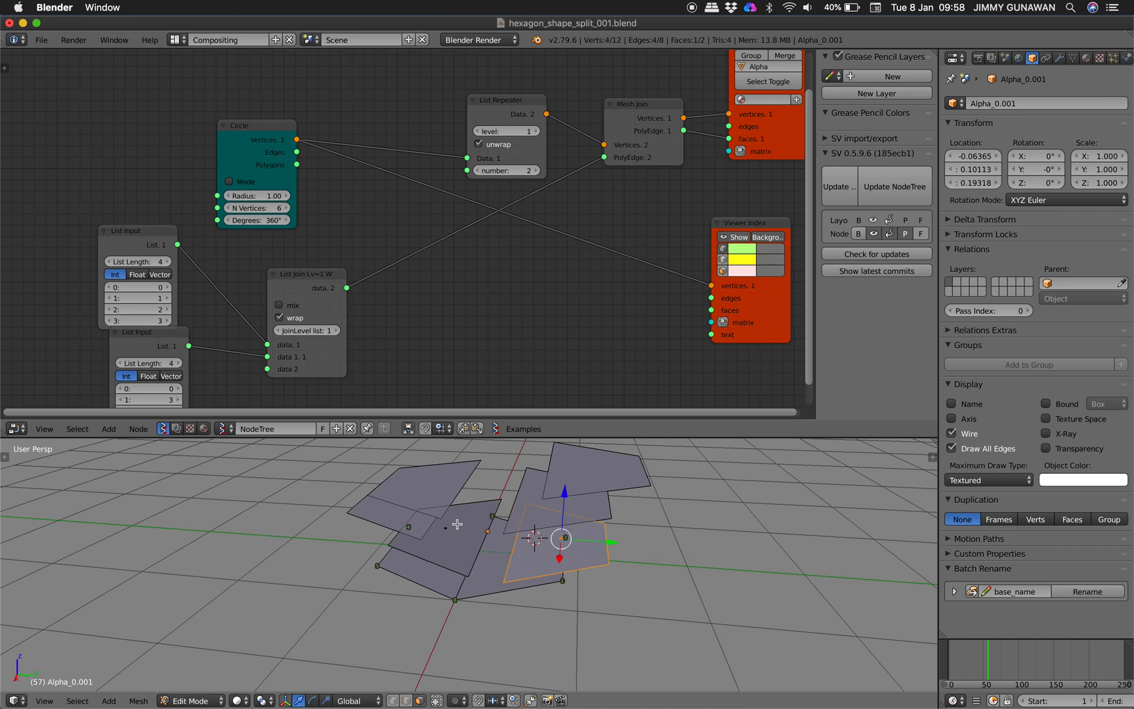
key("Tab")
Delete all the hexagon objects in the 3D view, leaving only the node-generated one
scroll(456, 527, "left", 5)
key("a")
key("a")
key("x")
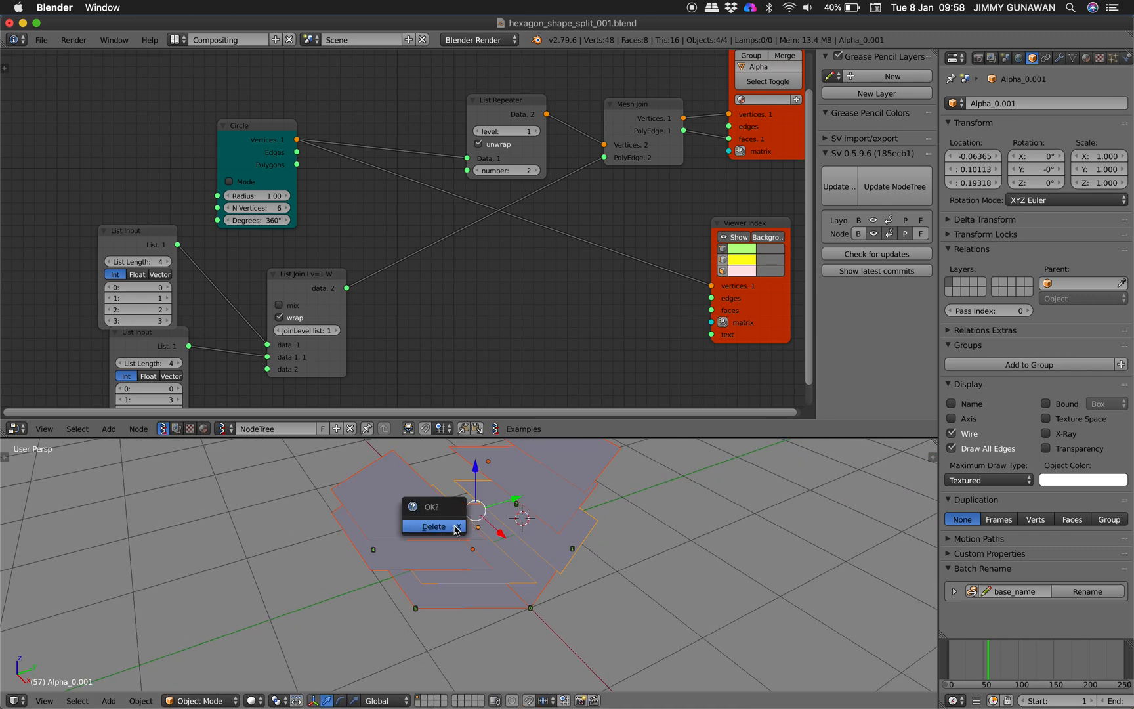
left_click(434, 527)
Add a Line node above Mesh Join and connect its vertices to the Viewer BMesh matrix input
scroll(546, 233, "up", 5)
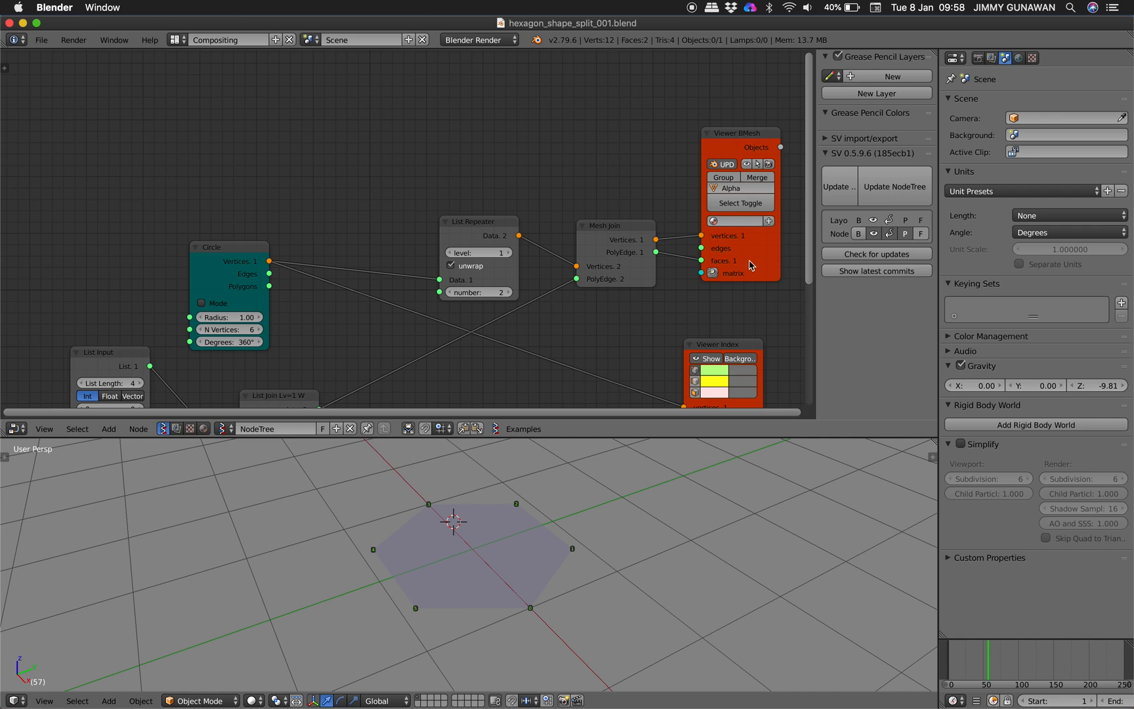
left_click(788, 251)
scroll(719, 207, "right", 5)
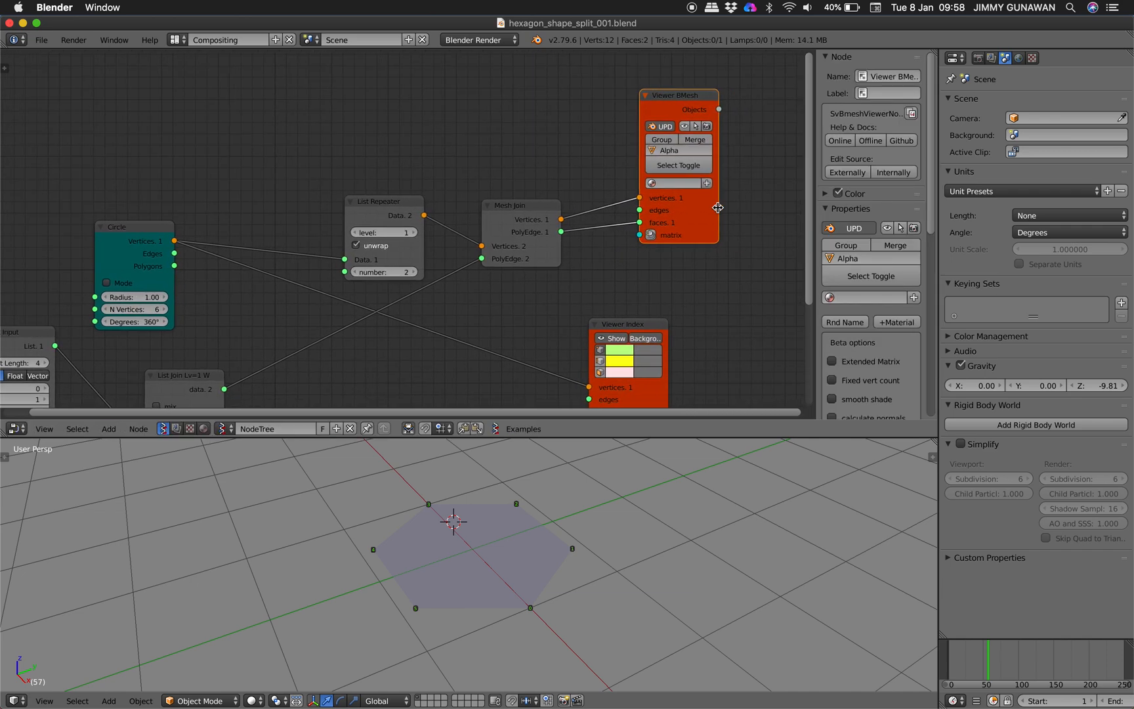
key("shift+a")
left_click(530, 143)
type("l")
key("Return")
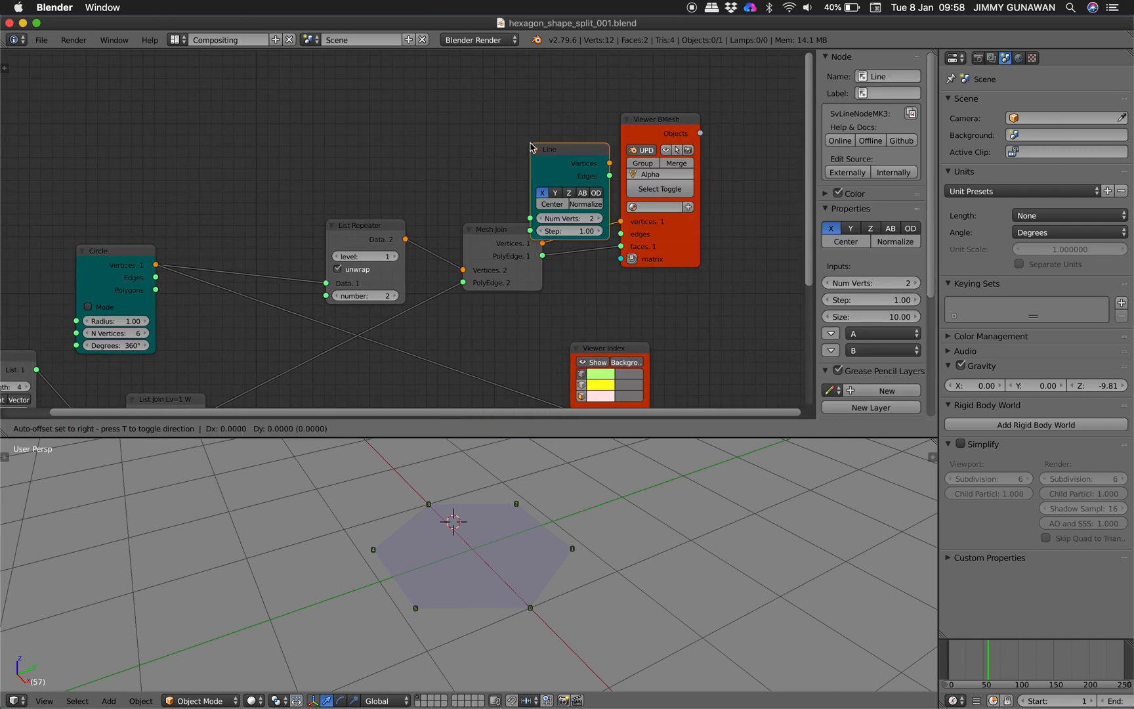
left_click(438, 87)
left_click_drag(517, 102, 621, 259)
Configure the Line node along Z with 5 vertices and a step of 0.22
left_click(511, 159)
left_click(512, 159)
left_click(512, 158)
left_click(477, 132)
left_click_drag(478, 170, 483, 170)
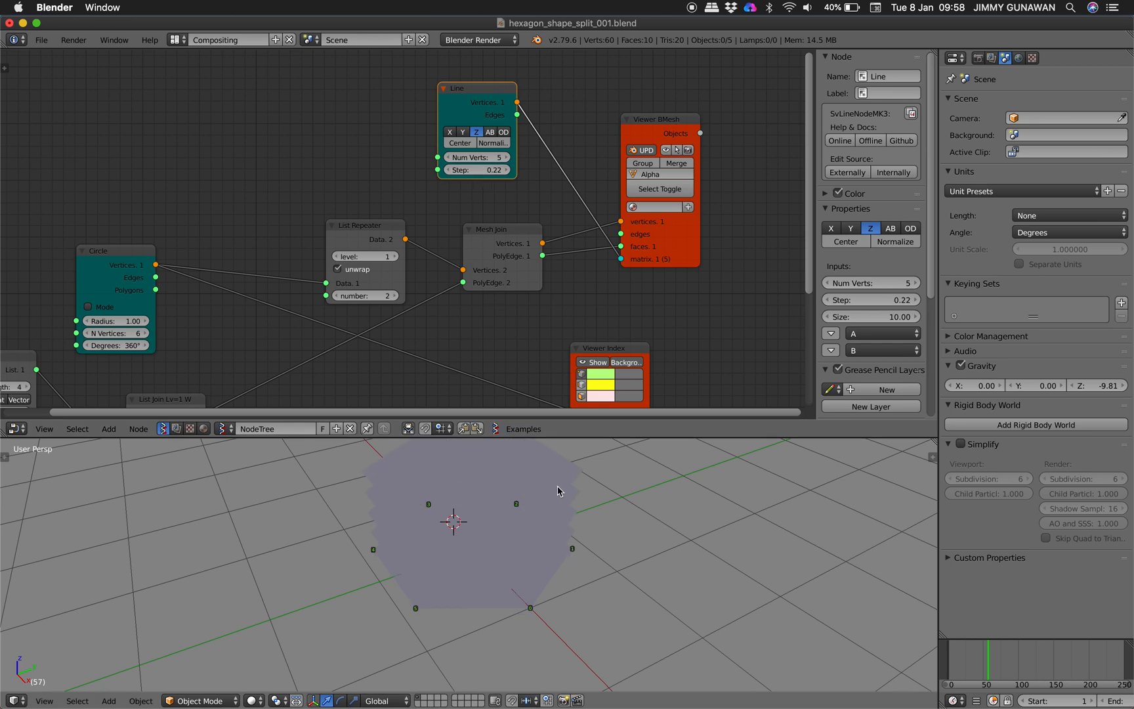
Check the stacked hexagons and save over the existing hexagon_shape_split_001.blend file
scroll(558, 486, "down", 5)
scroll(558, 486, "down", 5, "ctrl")
scroll(543, 508, "up", 5)
scroll(544, 509, "up", 5, "ctrl")
key("ctrl+s")
left_click(544, 509)
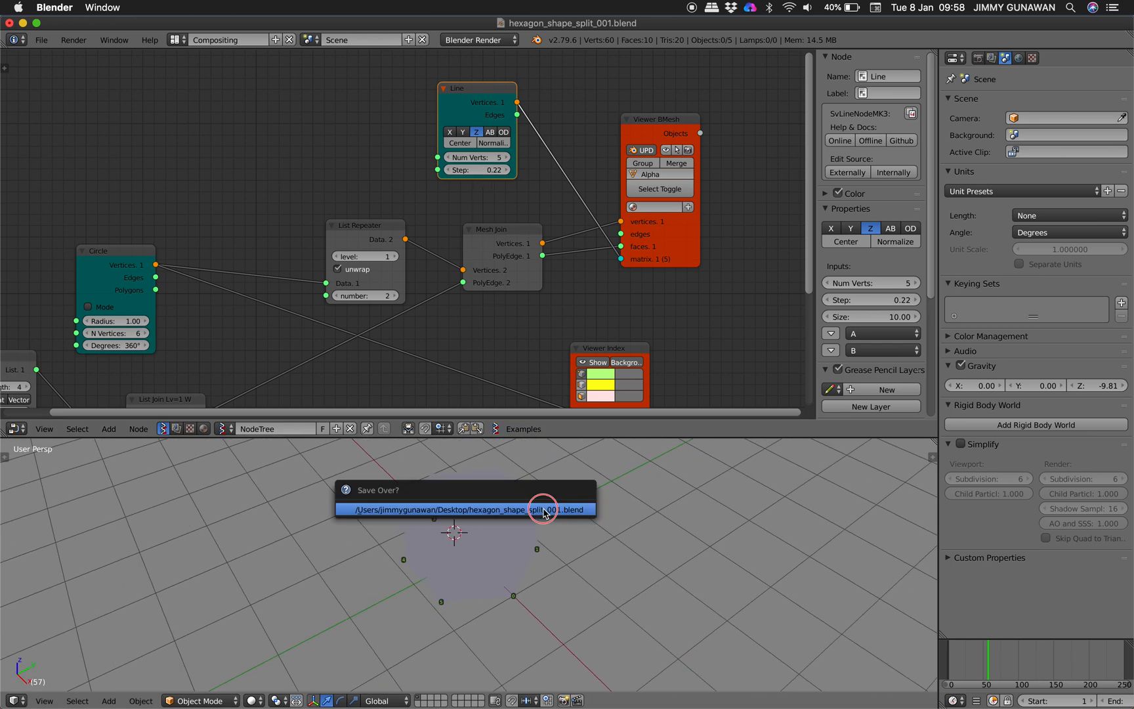
Make room before the Viewer BMesh node and place a new Solidify node between it and Mesh Join
left_click_drag(664, 264, 758, 261)
key("shift+a")
type("sol")
key("Return")
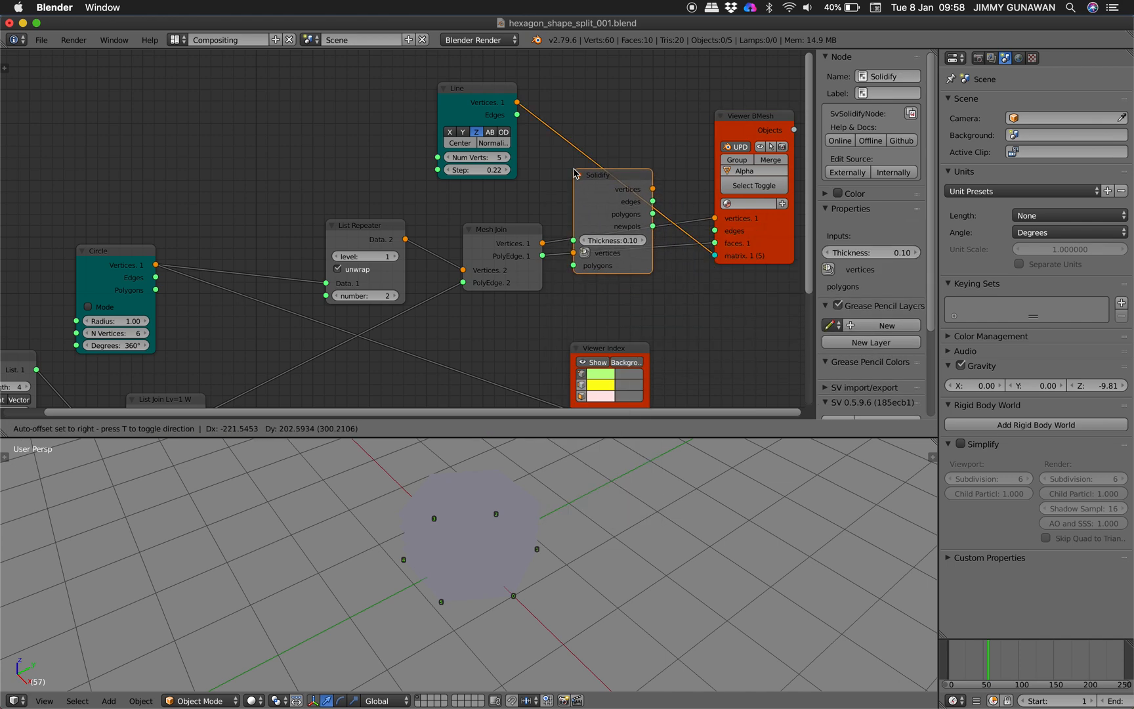
left_click(569, 157)
Route Mesh Join's vertices and polygons through Solidify into Viewer BMesh, with Line vertices feeding only the matrix input
left_click_drag(542, 243, 568, 237)
left_click_drag(648, 173, 715, 218)
left_click_drag(542, 255, 567, 249)
left_click_drag(647, 198, 714, 243)
left_click_drag(518, 102, 715, 256)
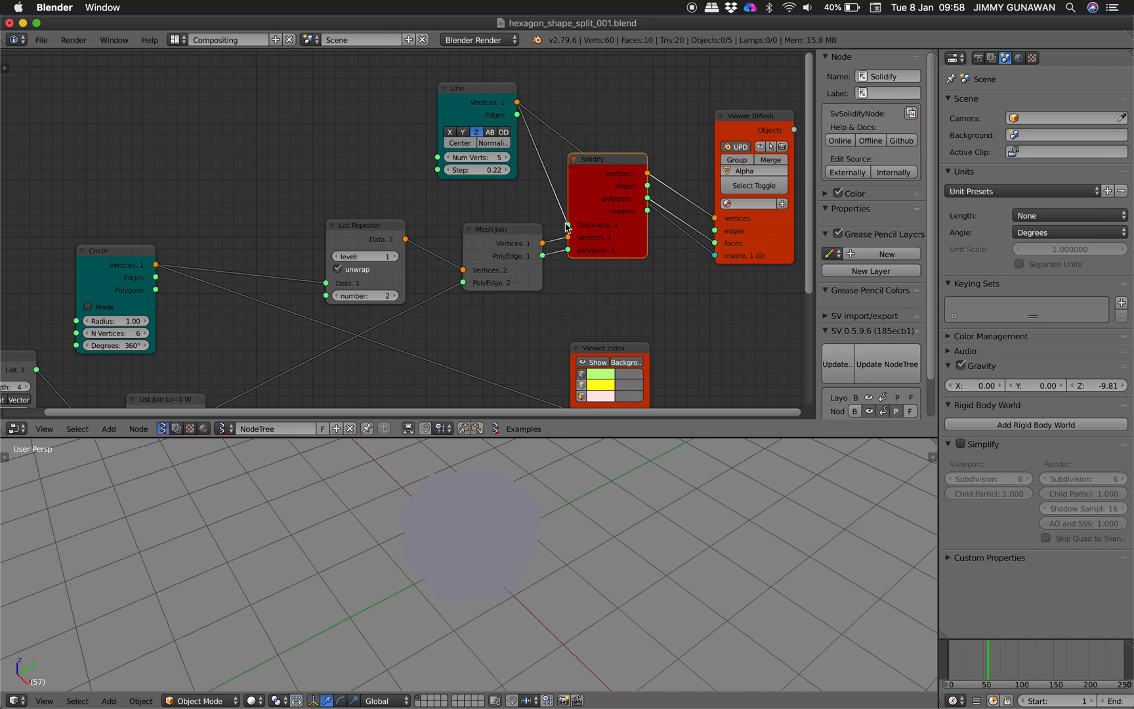
left_click_drag(566, 224, 521, 211)
Set the Solidify thickness to 0.16 and save over the blend file
left_click_drag(610, 226, 614, 226)
middle_click_drag(471, 546, 469, 544)
key("super+s")
left_click(470, 545)
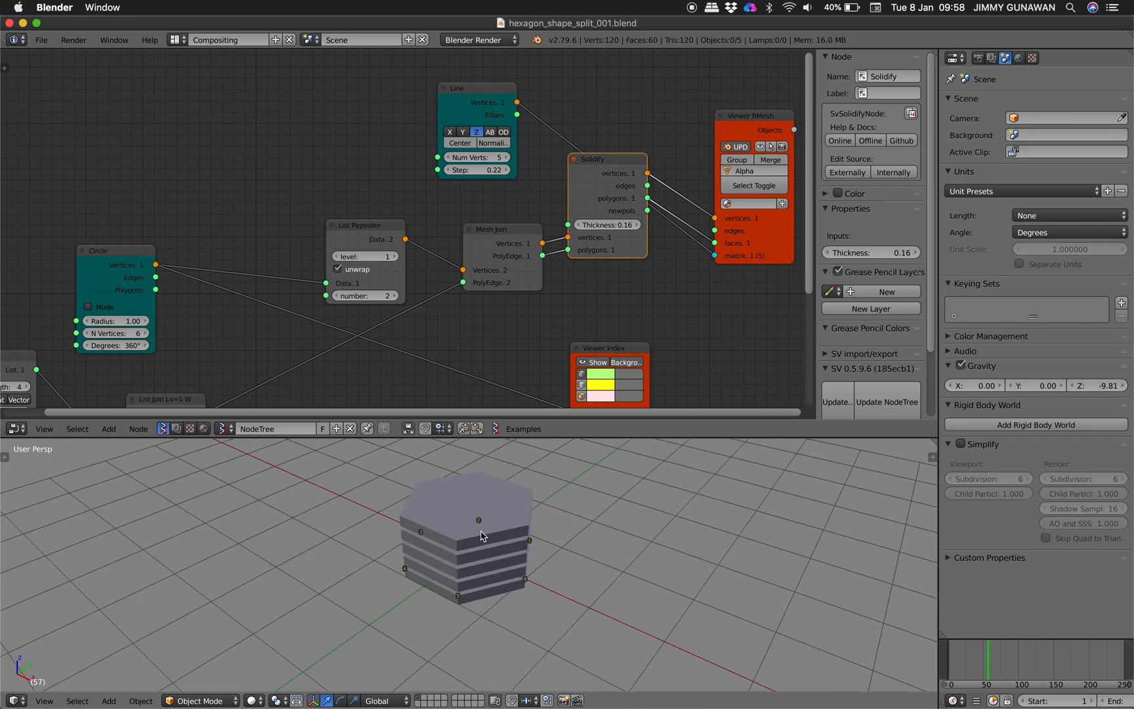
Duplicate the top slab to about X 1.52, Y 1.31, Z 0.95 beside the stack, and enter Edit Mode on it
left_click(482, 535)
key("shift+d")
left_click(624, 528)
middle_click_drag(624, 528, 624, 523)
key("Tab")
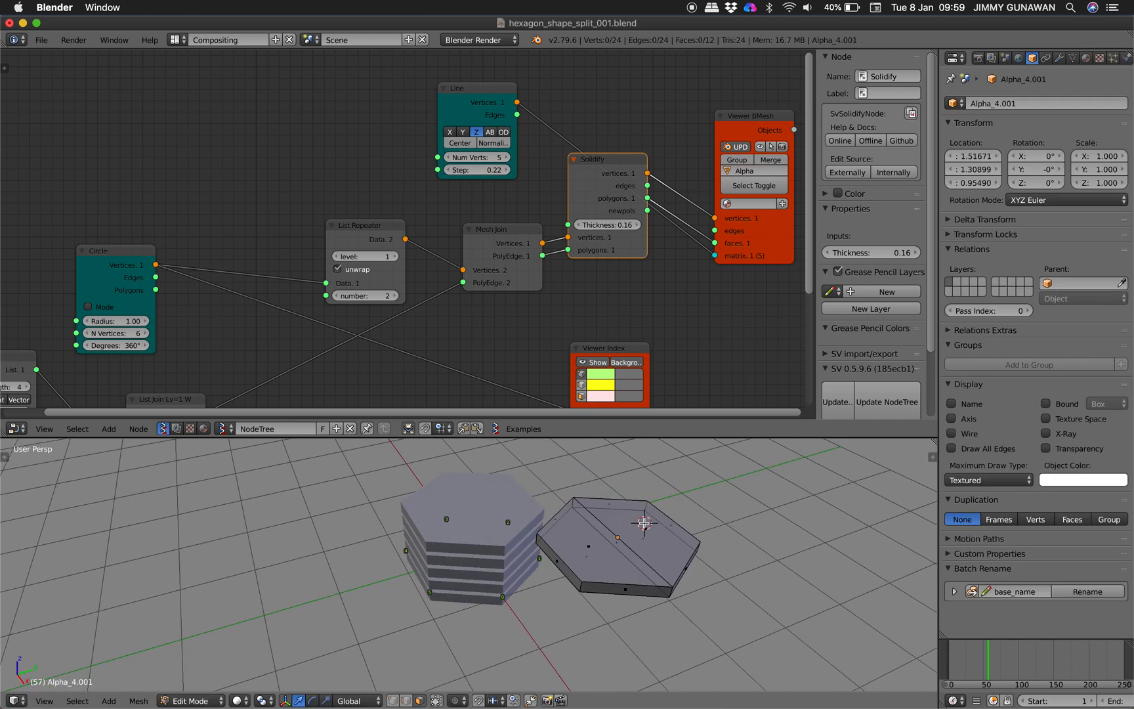
Select each linked half of the duplicated slab, move the halves apart, and return to Object Mode
right_click(646, 528)
key("ctrl+l")
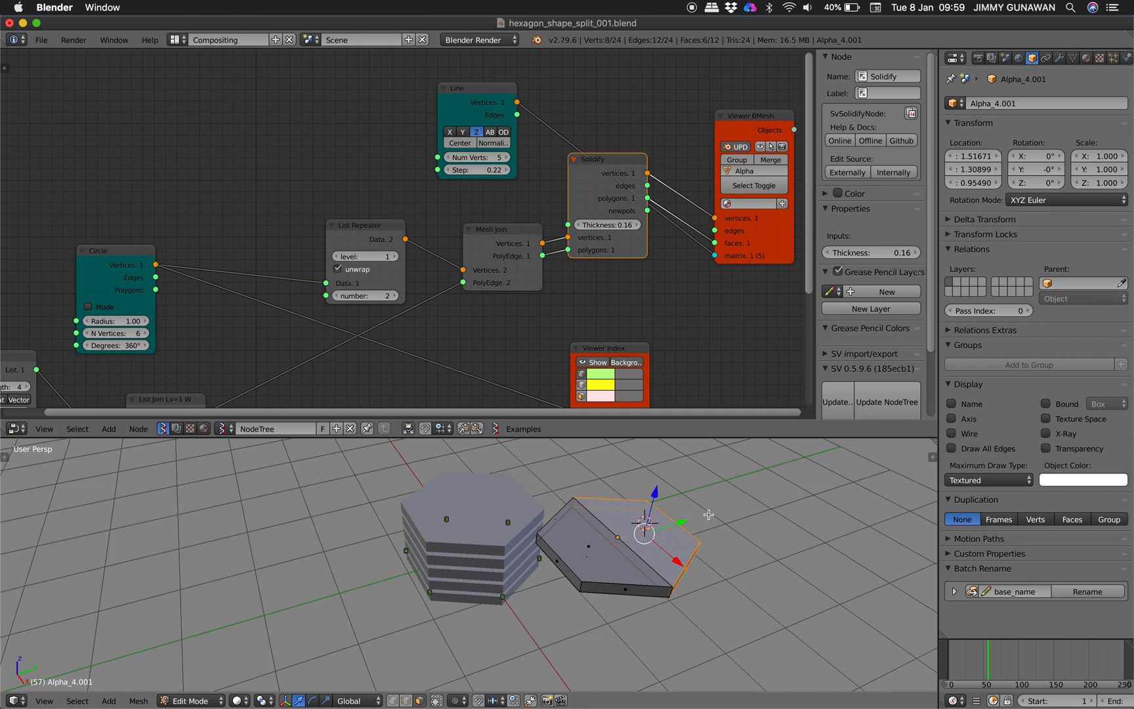
left_click_drag(686, 520, 713, 516)
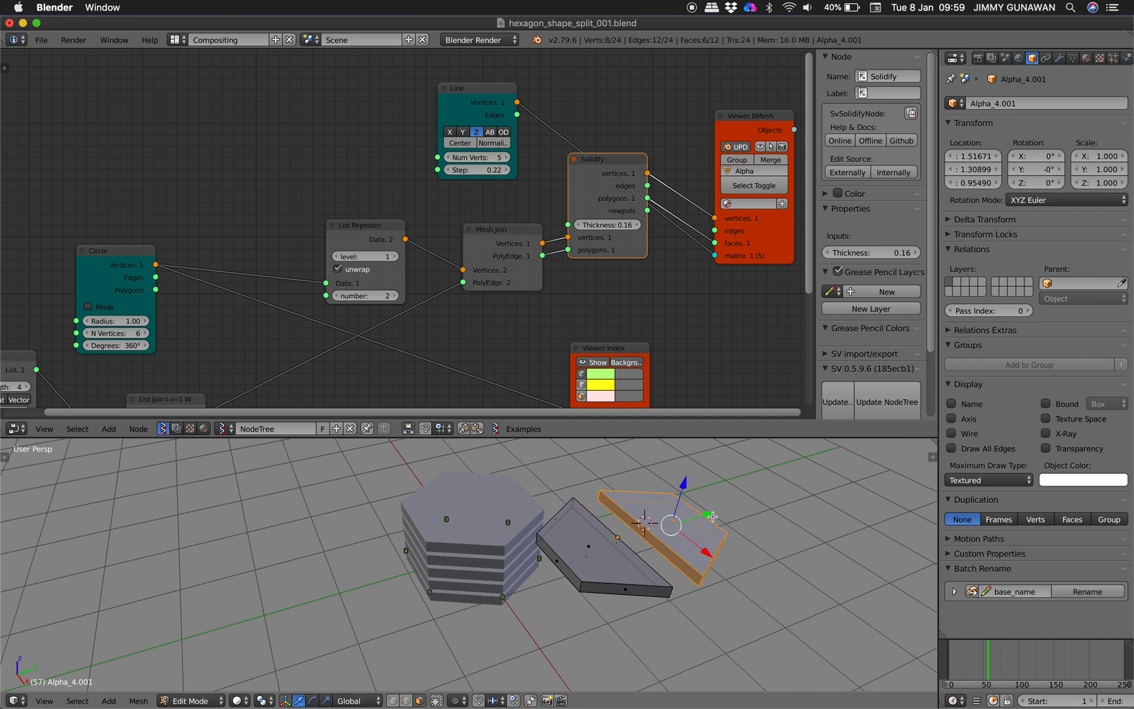
right_click(587, 544)
key("ctrl+l")
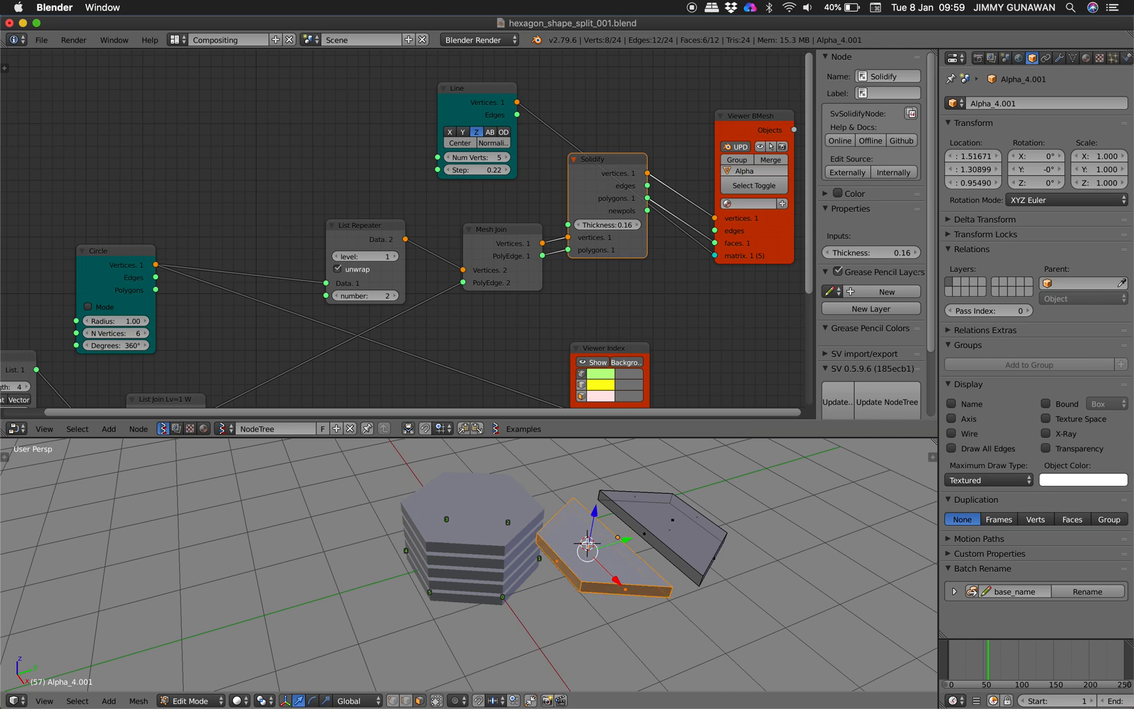
left_click_drag(627, 540, 612, 538)
key("Tab")
Delete the duplicated slab with the separated halves
mouse_move(613, 538)
middle_mouse_down()
mouse_move(616, 511)
mouse_move(614, 545)
middle_mouse_up()
key("x")
key("Return")
Duplicate the stack's top slab again and place the copy beside the stack
right_click(512, 513)
key("shift+d")
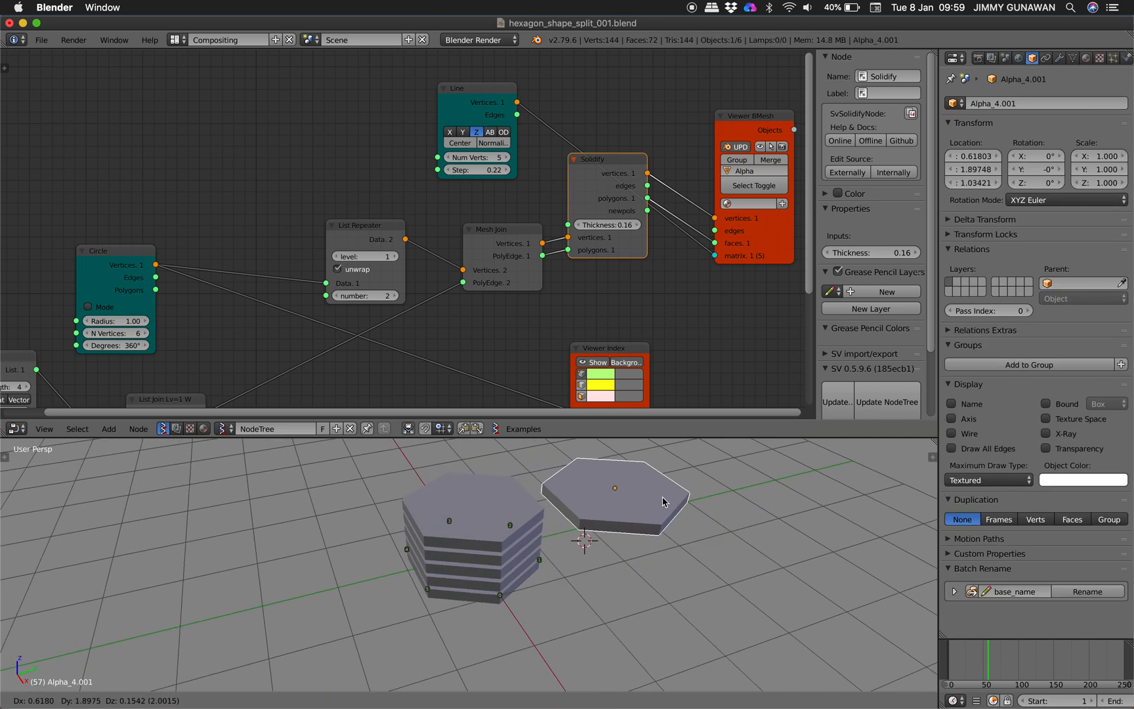
left_click(670, 507)
Add a Bevel modifier to the duplicated slab and inspect the beveled halves up close
left_click(1059, 58)
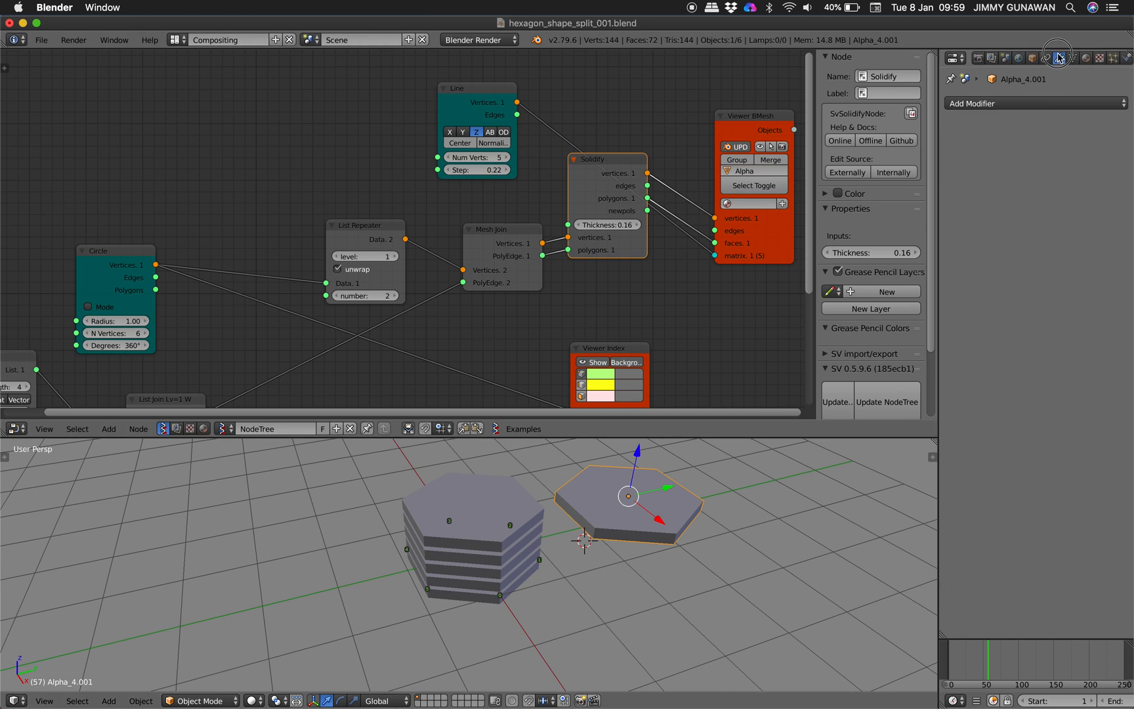
left_click(1055, 103)
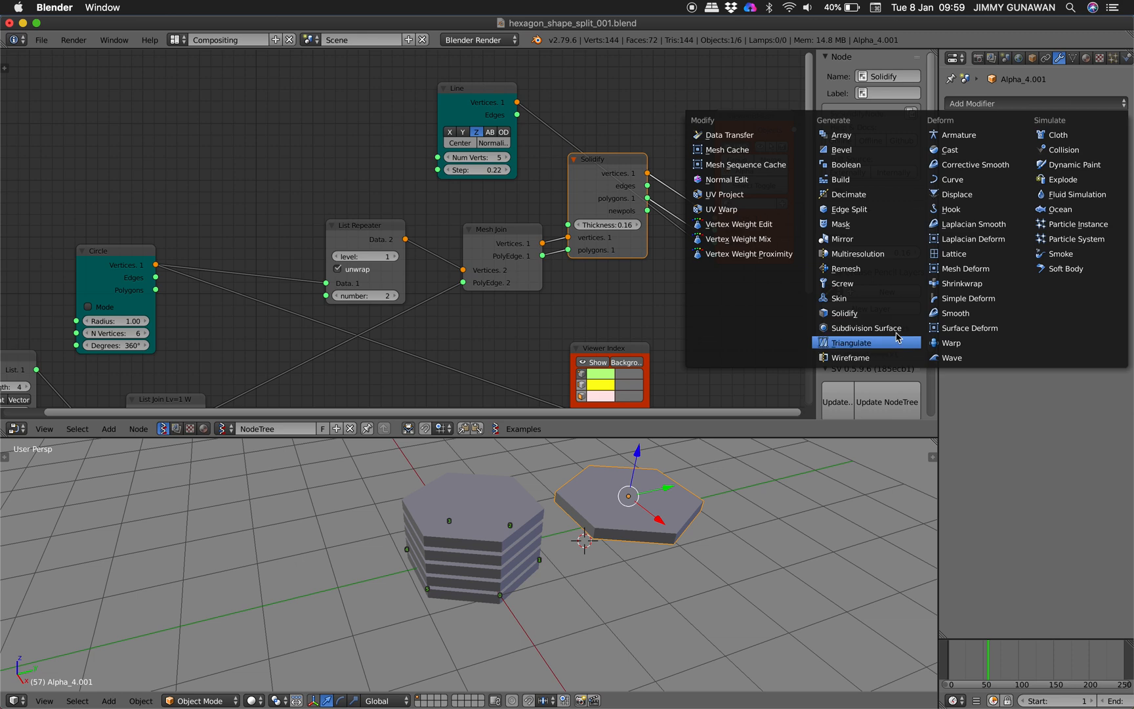
left_click(896, 151)
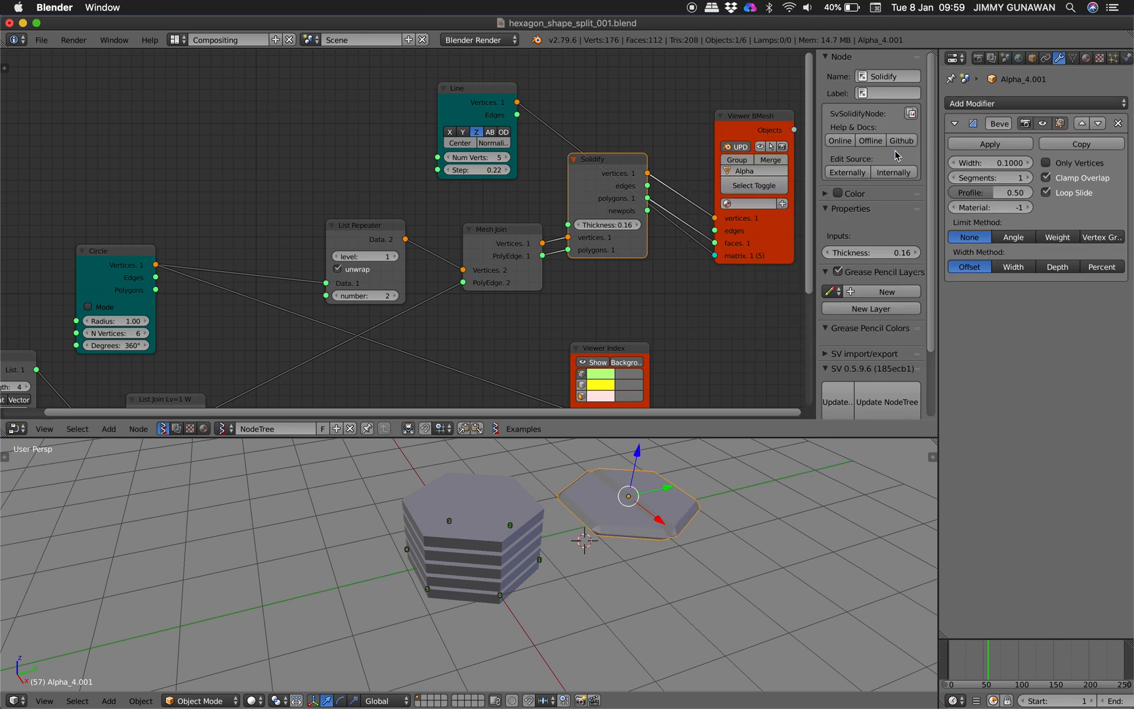
scroll(706, 495, "up", 6)
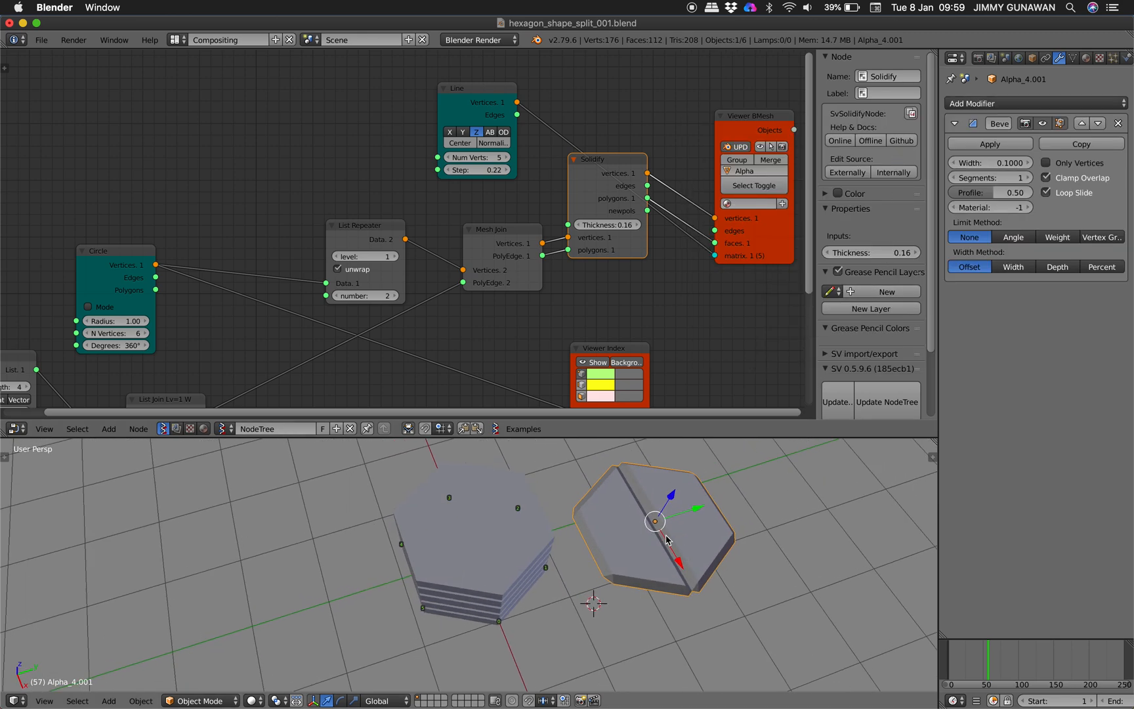
middle_click_drag(706, 496, 765, 504)
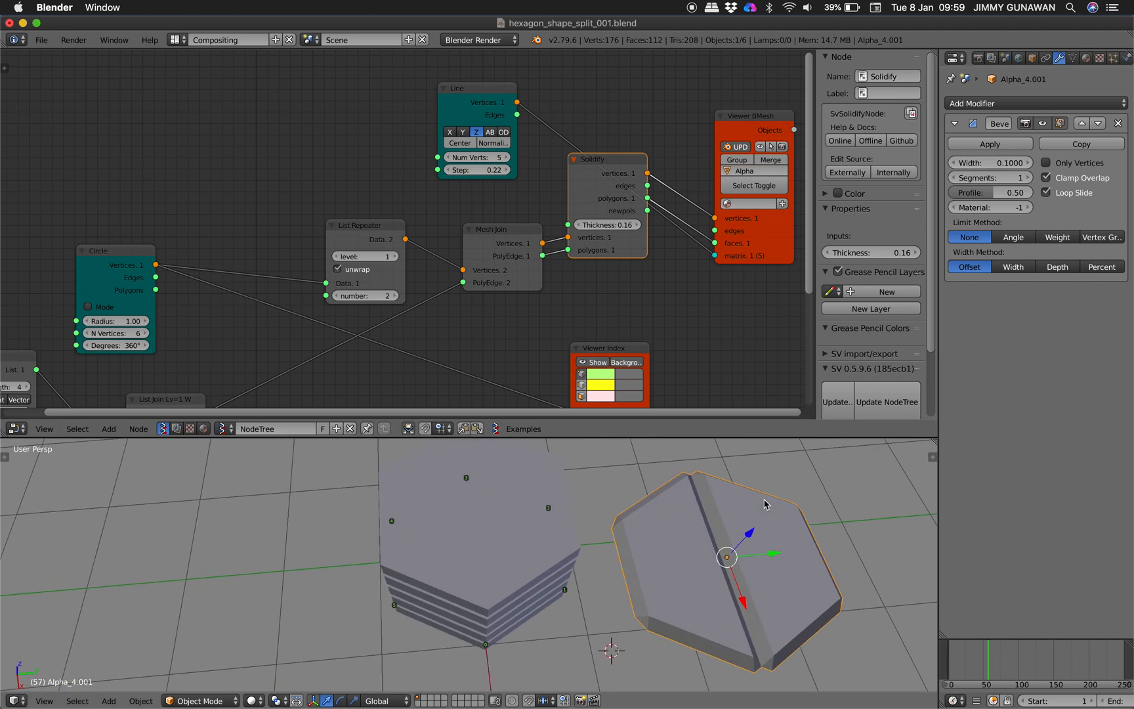
Add a level 2 Subdivision Surface modifier to the beveled slab and inspect its shape
key("ctrl+2")
scroll(765, 504, "down", 5)
key("Tab")
key("Tab")
scroll(765, 504, "down", 5)
scroll(764, 504, "up", 3)
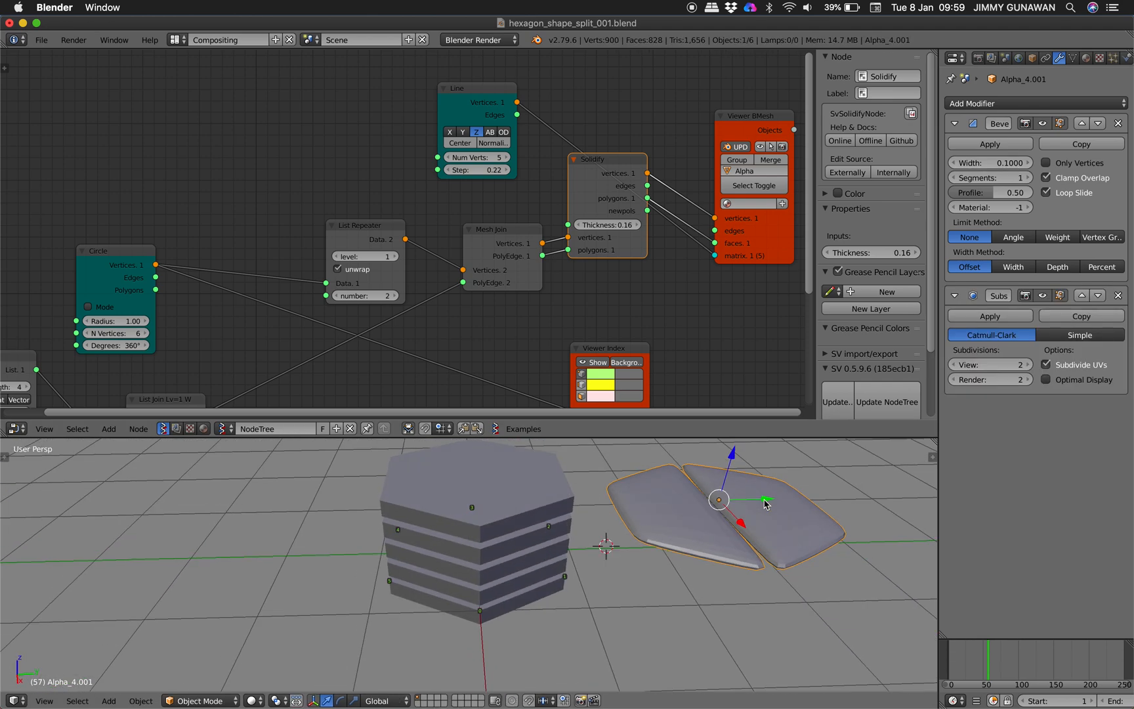
scroll(746, 538, "up", 5)
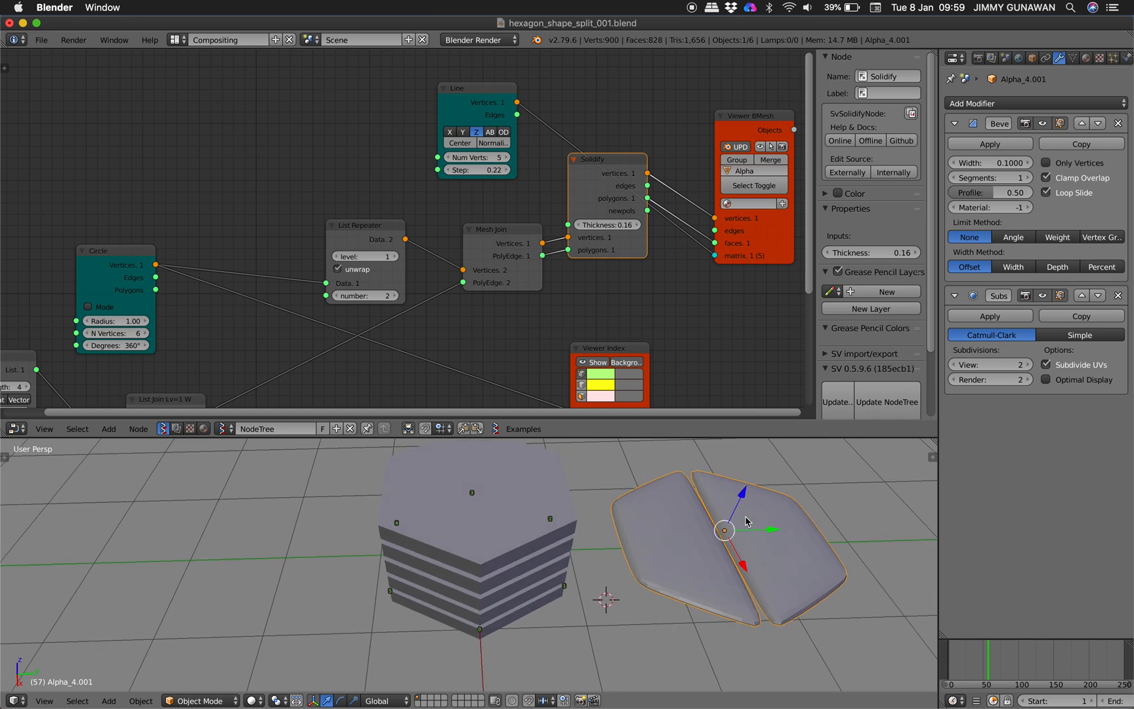
Try the Bevel modifier's Only Vertices option and Angle limit method, and restore both settings
left_click(1062, 165)
left_click(1062, 164)
left_click(1062, 164)
left_click(1062, 164)
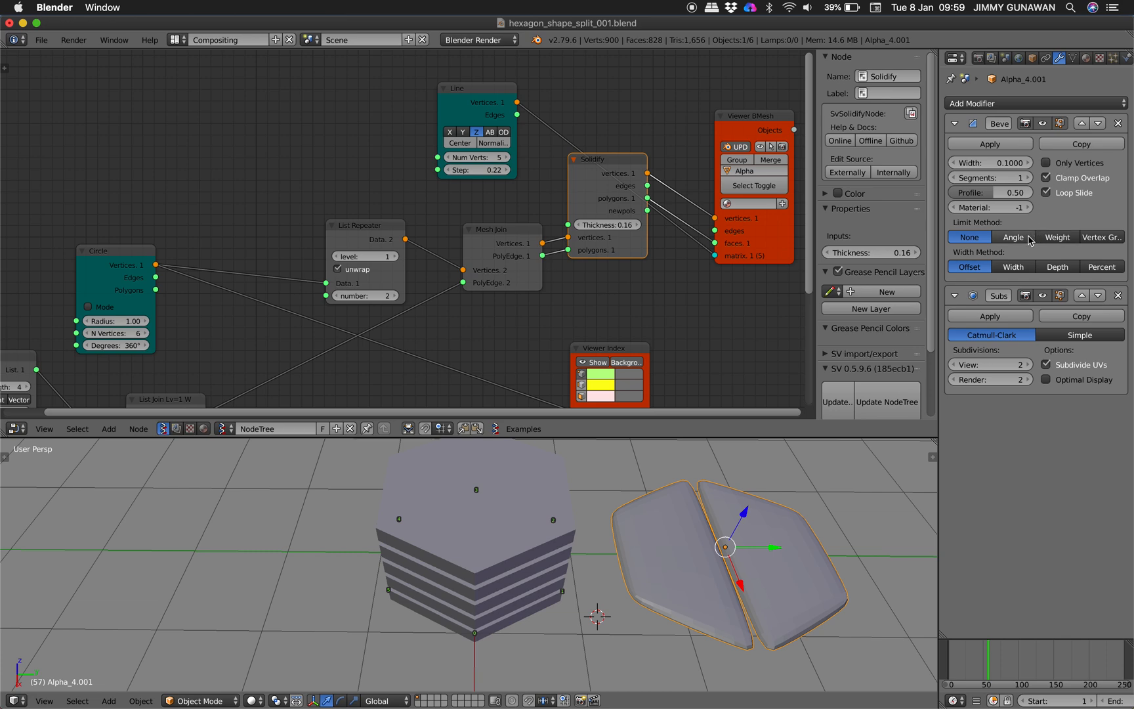
left_click(1028, 237)
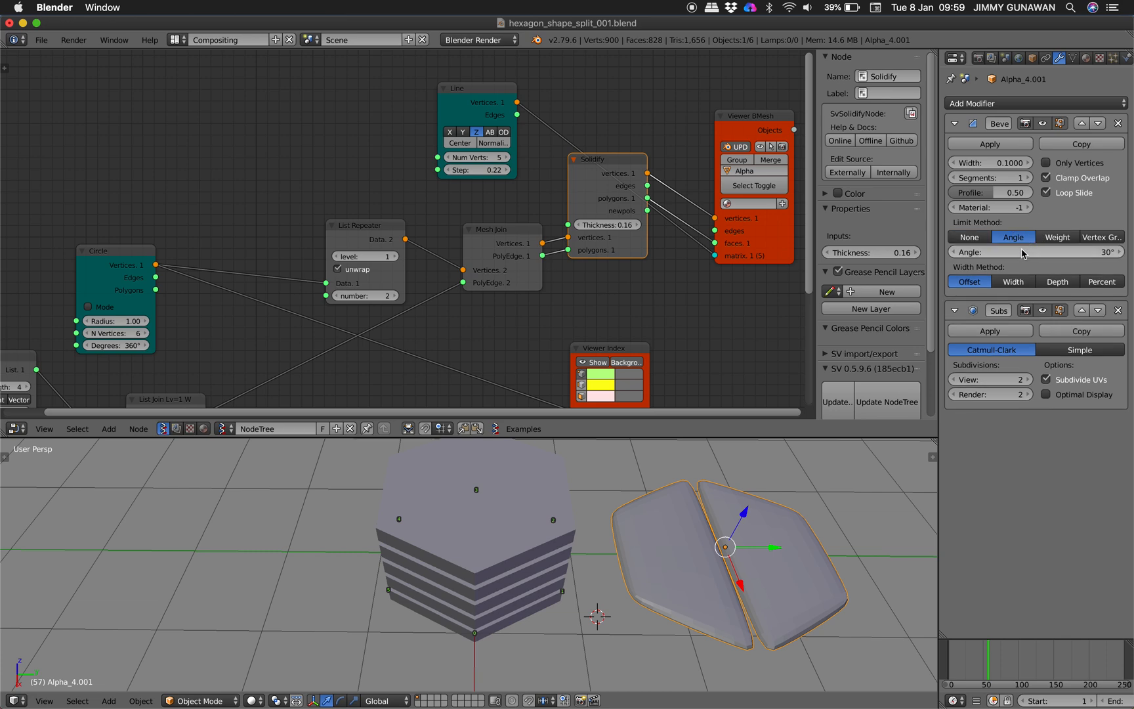
left_click(982, 238)
Add an Edge Split modifier and reorder it above the Bevel and Subdivision Surface modifiers
left_click(1029, 104)
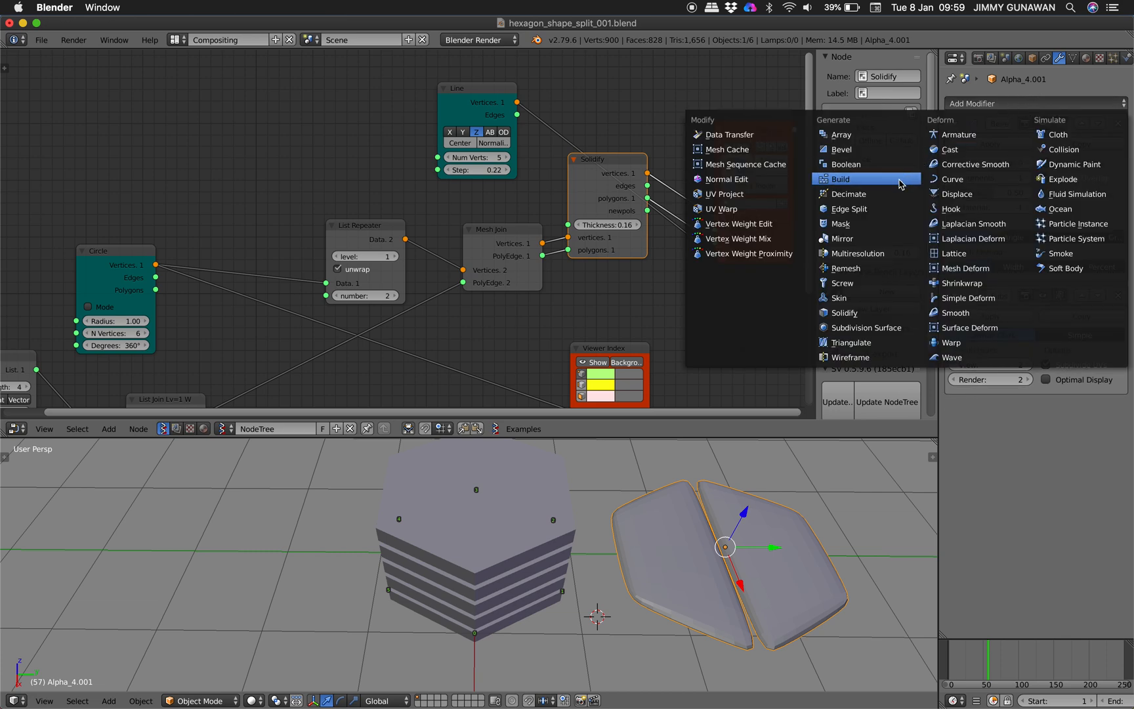
left_click(891, 211)
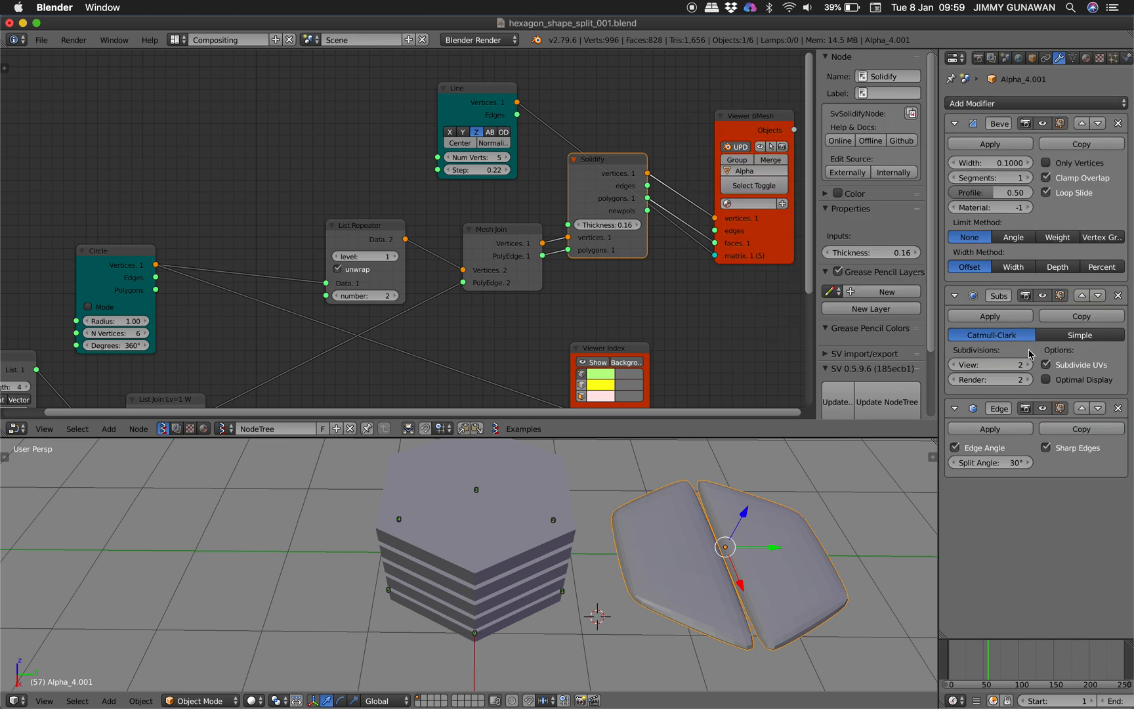
left_click(1083, 409)
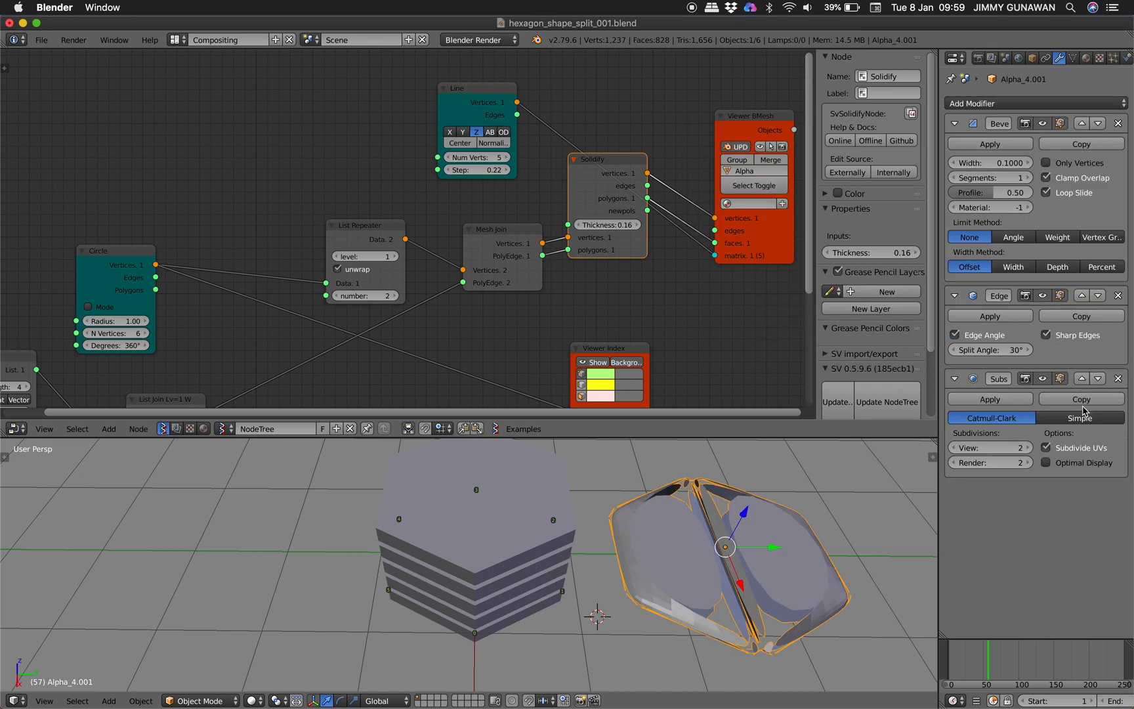
left_click(1081, 296)
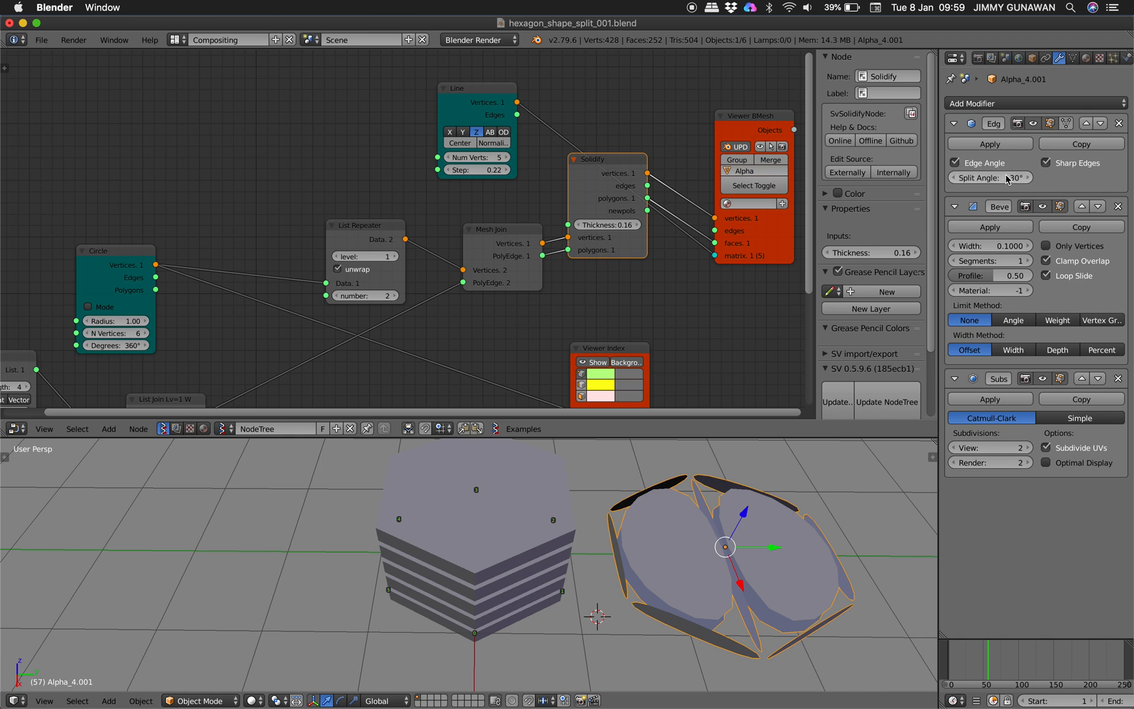
Set the Edge Split modifier's split angle to 83° and examine the slab from several angles
left_click_drag(992, 178, 998, 178)
scroll(651, 570, "down", 10)
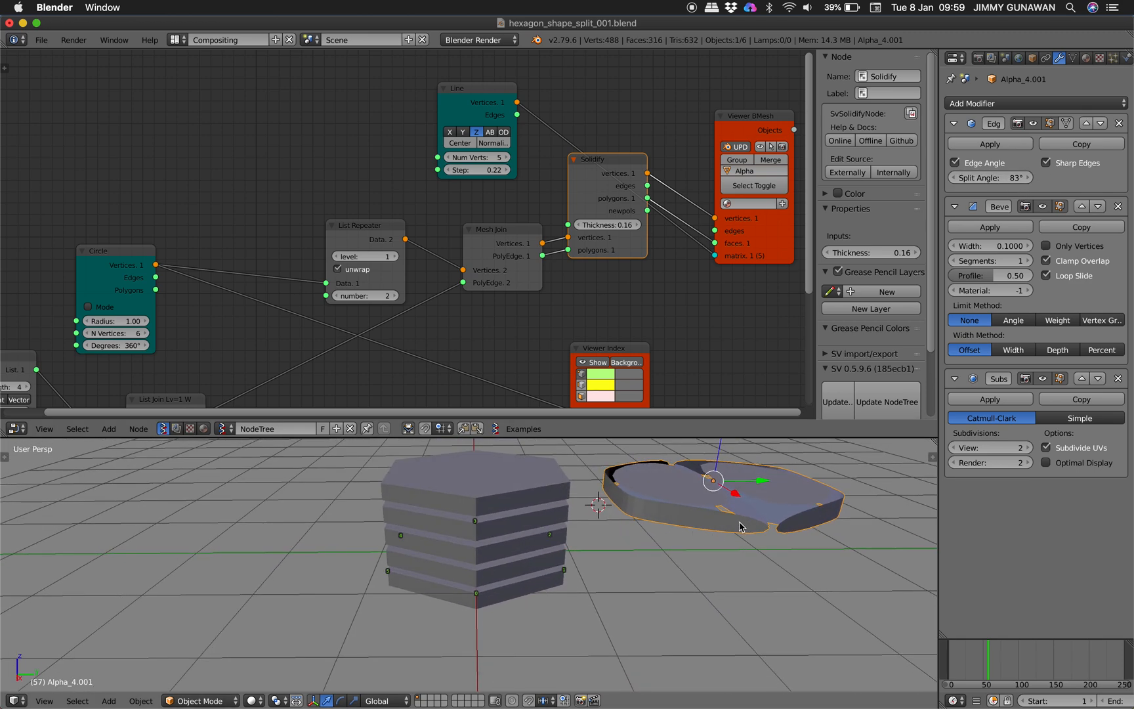
scroll(742, 526, "down", 5)
scroll(742, 527, "up", 15)
scroll(790, 530, "down", 5)
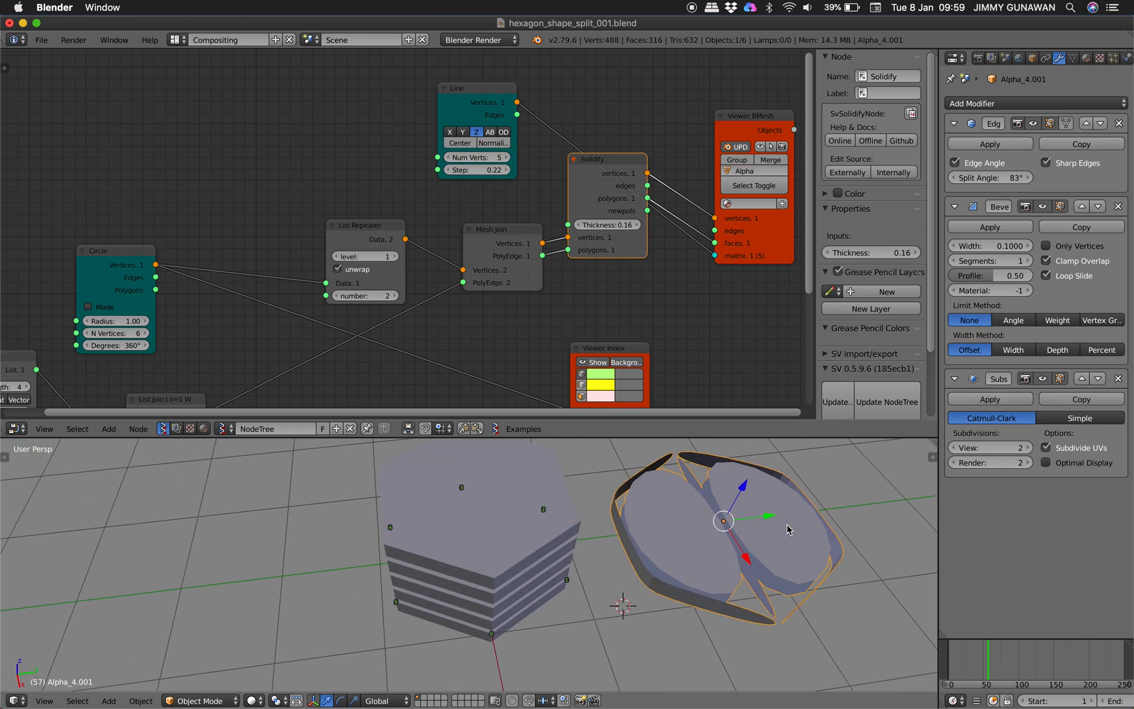
Run Remove Doubles on the whole slab mesh in Edit Mode, and return to Object Mode
key("Tab")
key("Tab")
key("Tab")
scroll(776, 519, "down", 2)
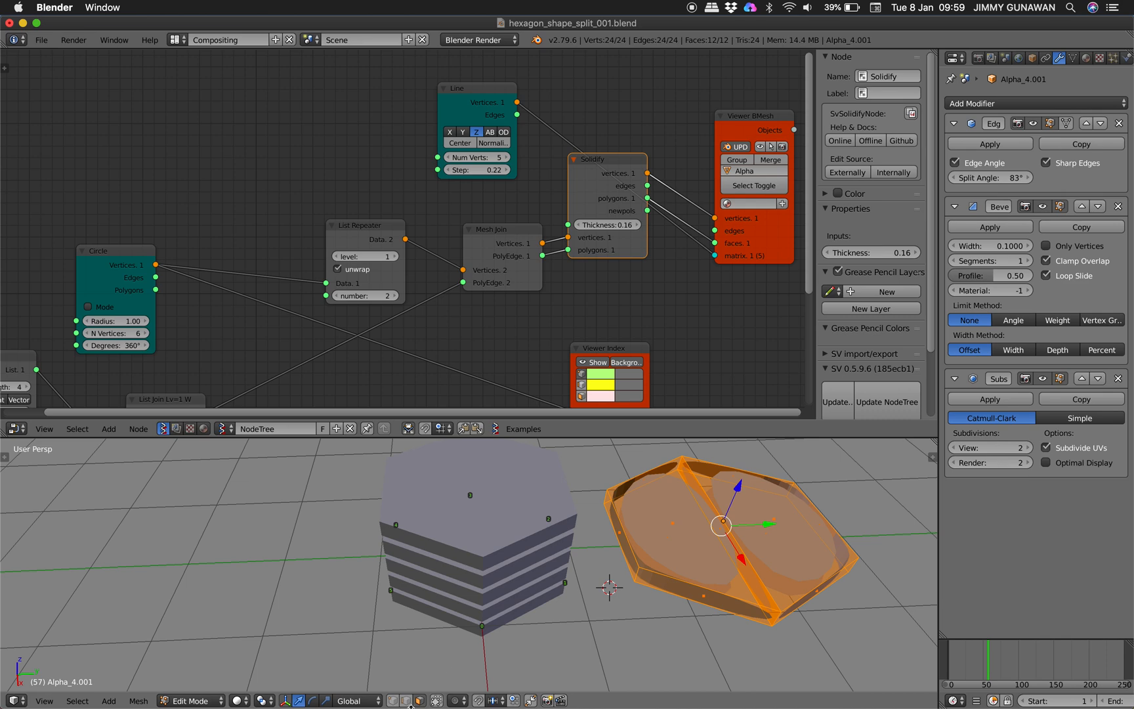
key("space")
type("remove doub")
key("Return")
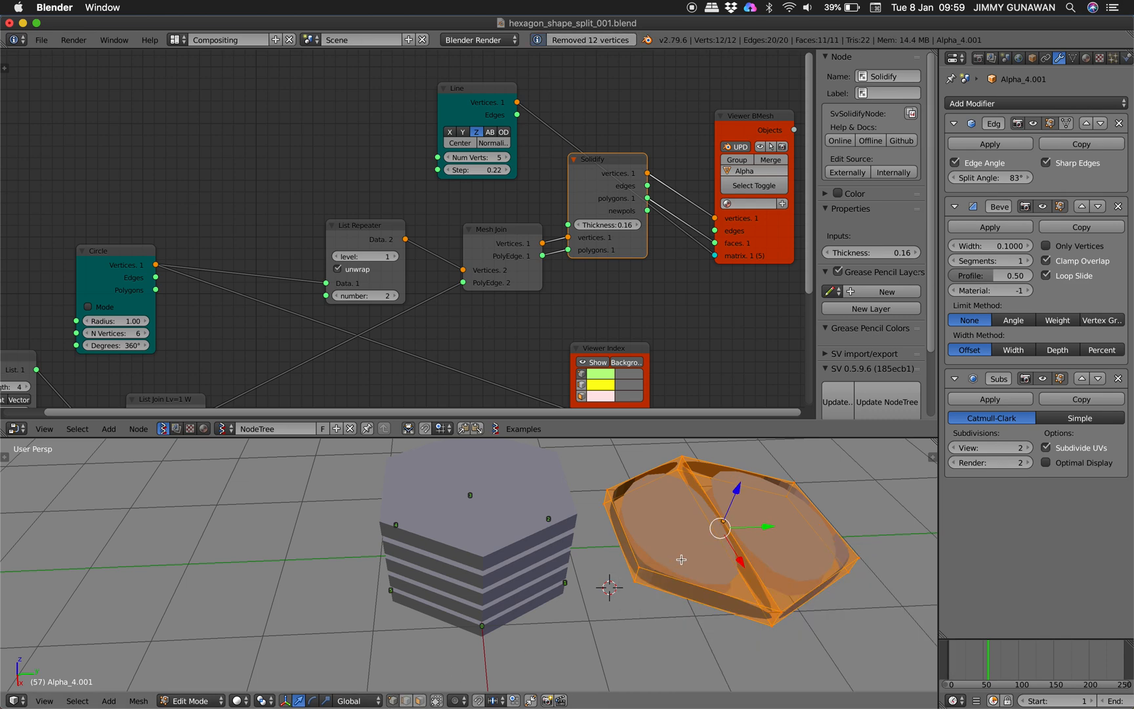
key("Tab")
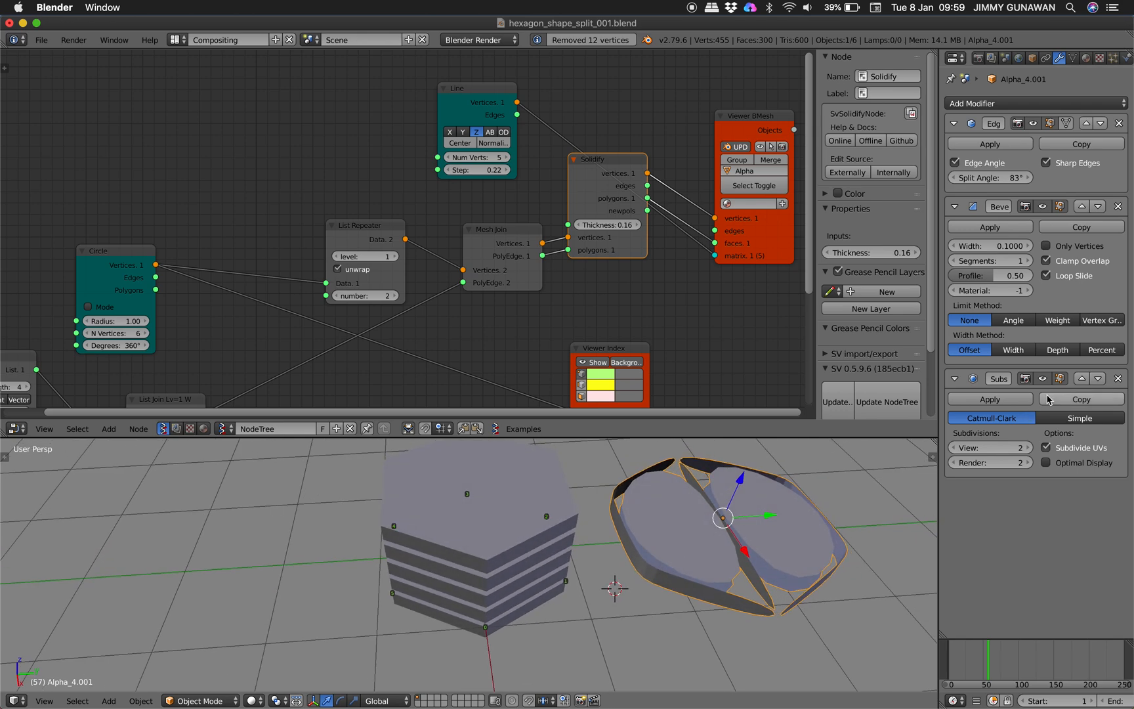
Set the Edge Split modifier's split angle to 91° on the duplicated slab
mouse_move(1010, 181)
left_mouse_down()
mouse_move(1050, 181)
mouse_move(979, 177)
mouse_move(988, 178)
left_mouse_up()
middle_click_drag(824, 535, 785, 544)
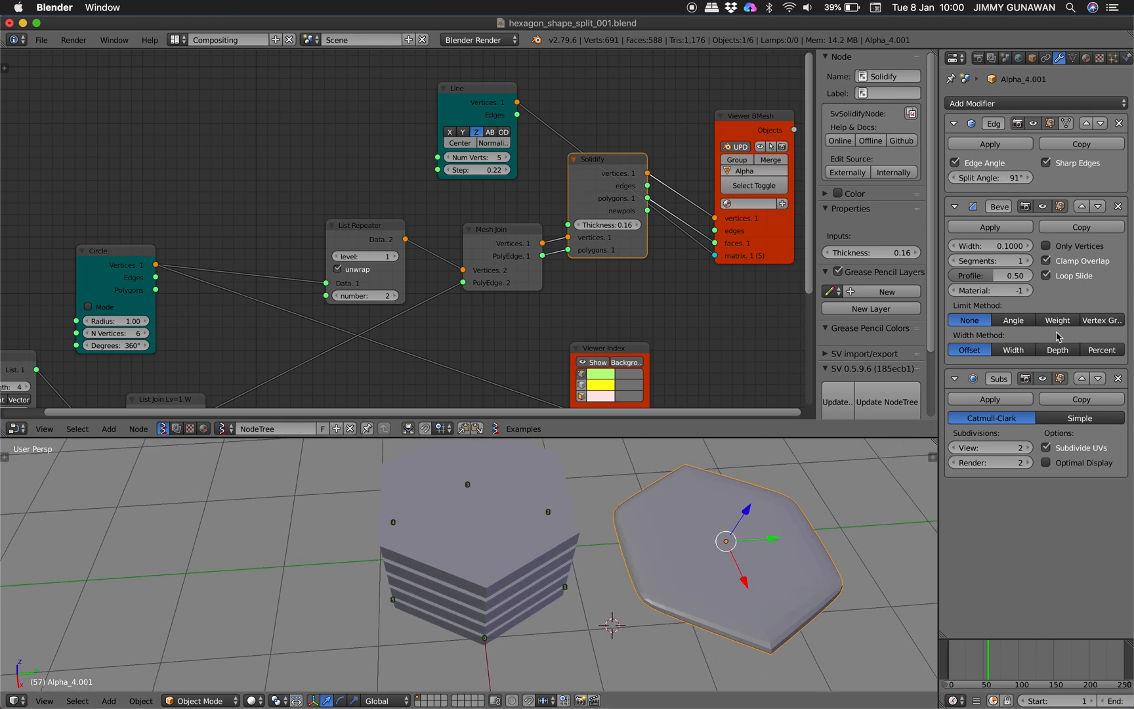
Delete the duplicated test slab as a whole object from the scene
key("Tab")
key("x")
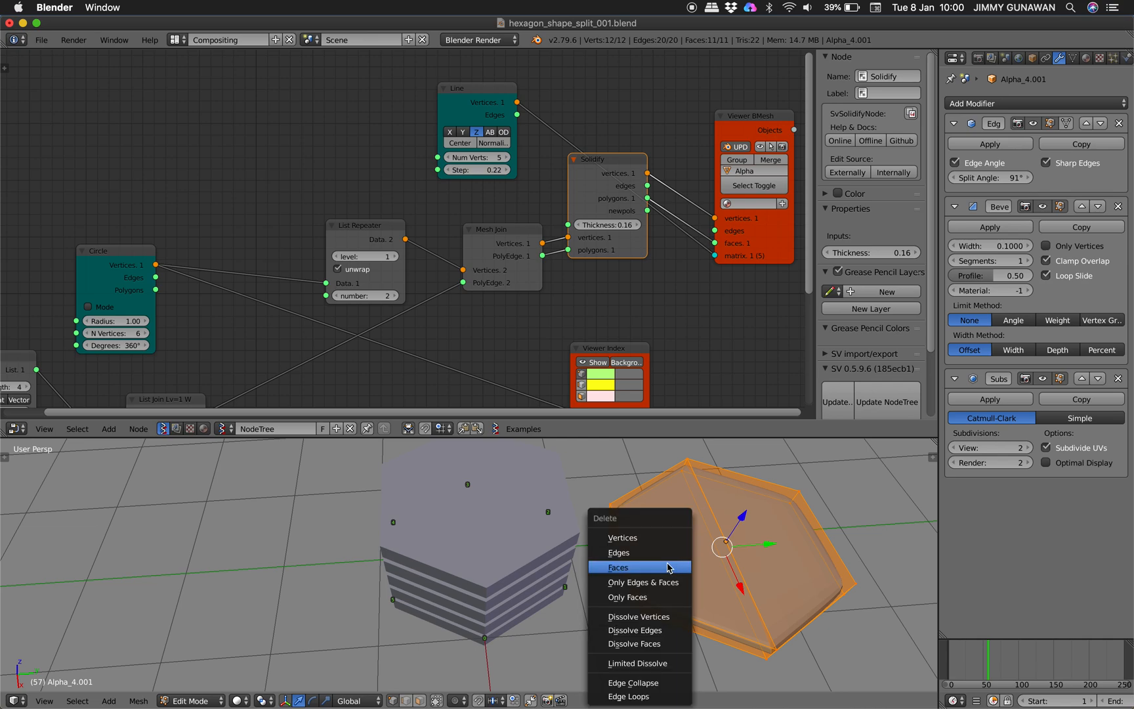
key("Tab")
key("x")
key("Return")
scroll(757, 502, "down", 10)
key("super+s")
key("Return")
scroll(757, 502, "left", 3, "shift")
key("super+s")
key("Return")
left_click(719, 472)
scroll(479, 444, "down", 10)
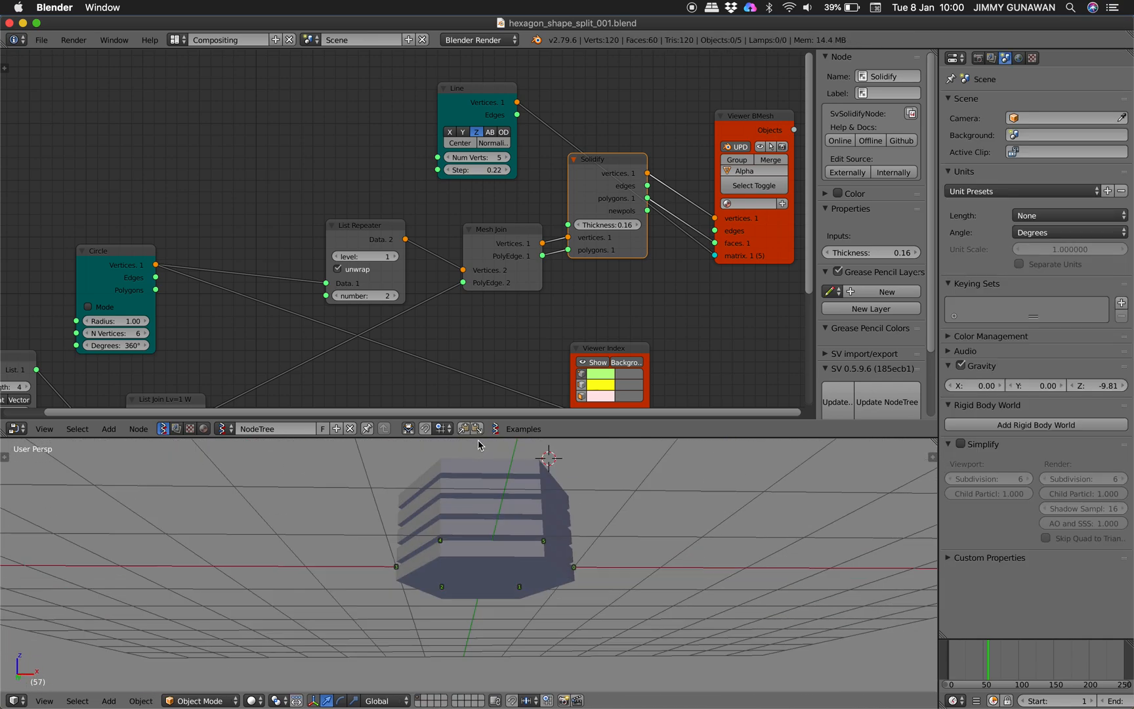
scroll(479, 442, "up", 10)
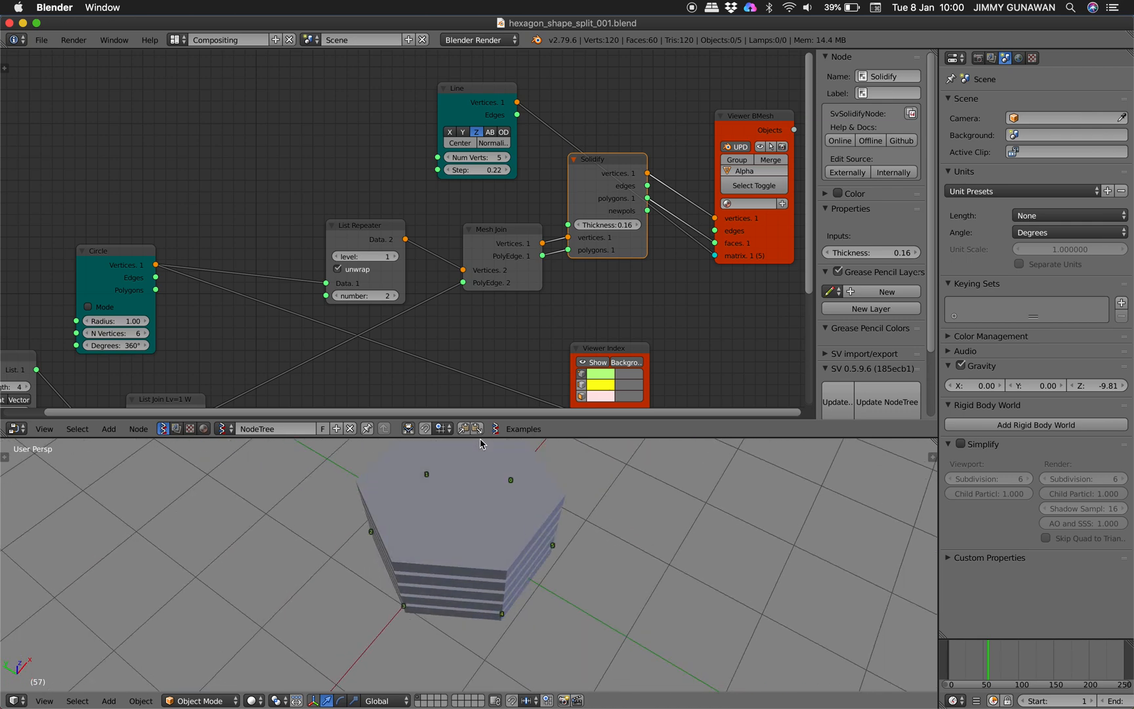
Set the Line node's Num Verts to 9 and shift the Circle node closer to the List Repeater node
left_click(506, 158)
left_click(505, 157)
left_click(506, 158)
left_click(505, 158)
scroll(569, 540, "down", 10)
scroll(569, 539, "up", 4)
left_click(567, 466)
scroll(425, 355, "left", 5)
left_click_drag(245, 210, 297, 217)
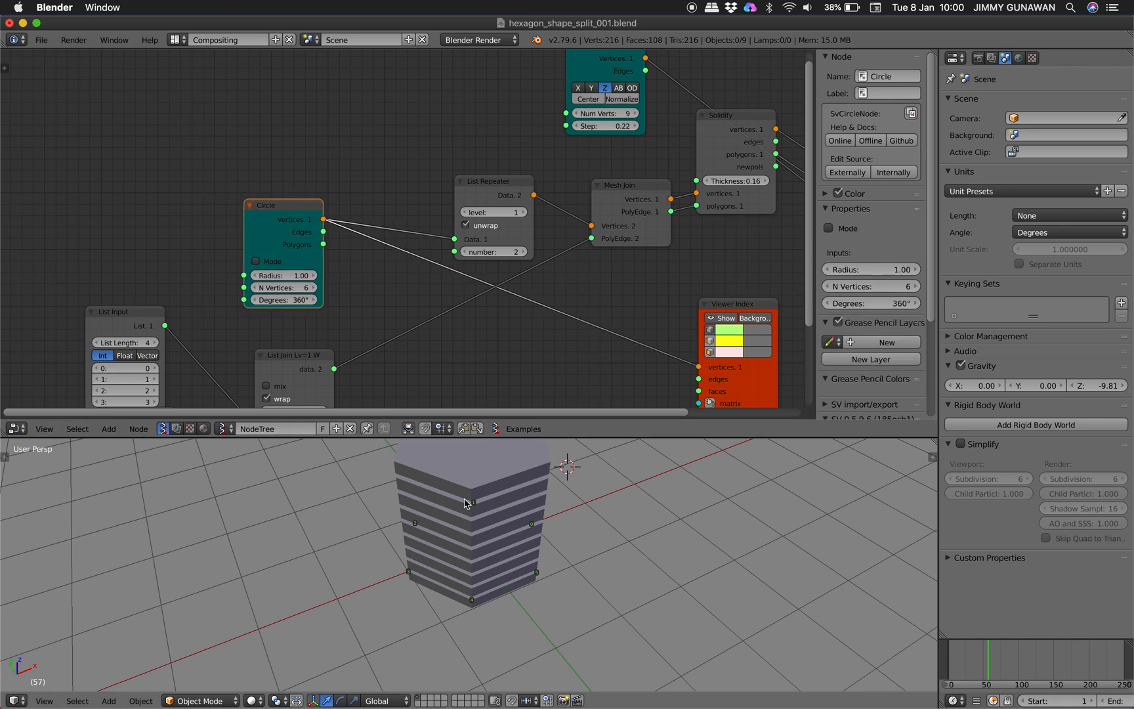
Select the top slab of the stack and enable its Wire display option
left_click(495, 506)
right_click(495, 508)
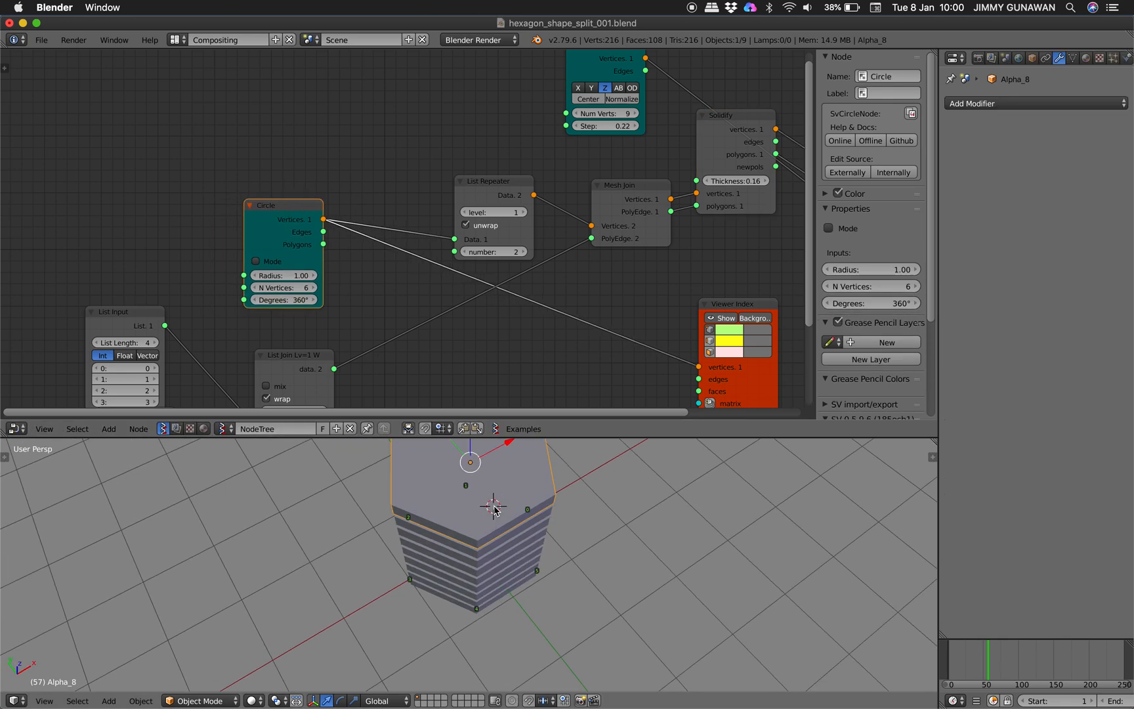
left_click(1033, 59)
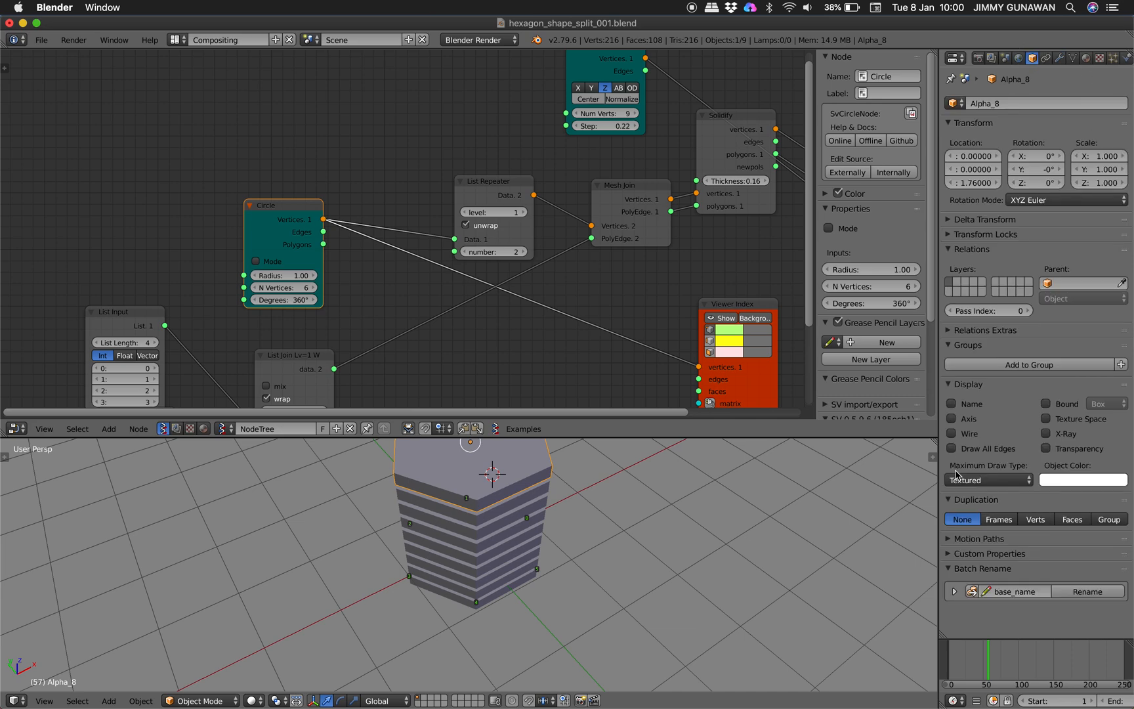
scroll(617, 500, "left", 10)
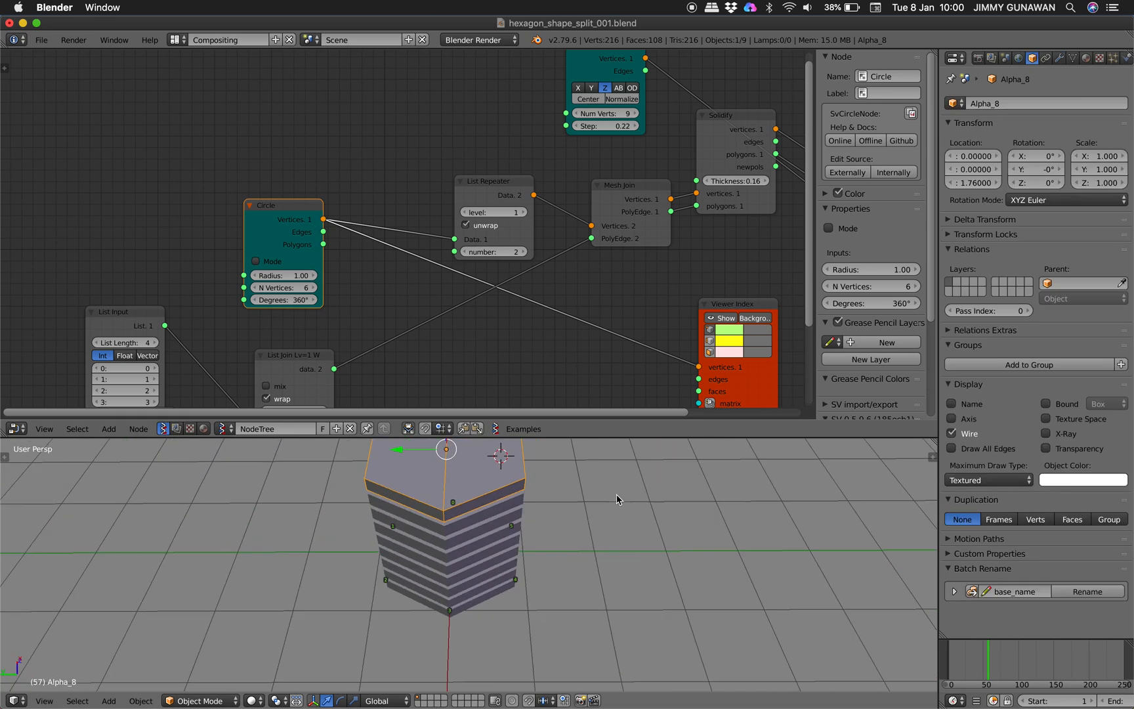
scroll(617, 500, "right", 5)
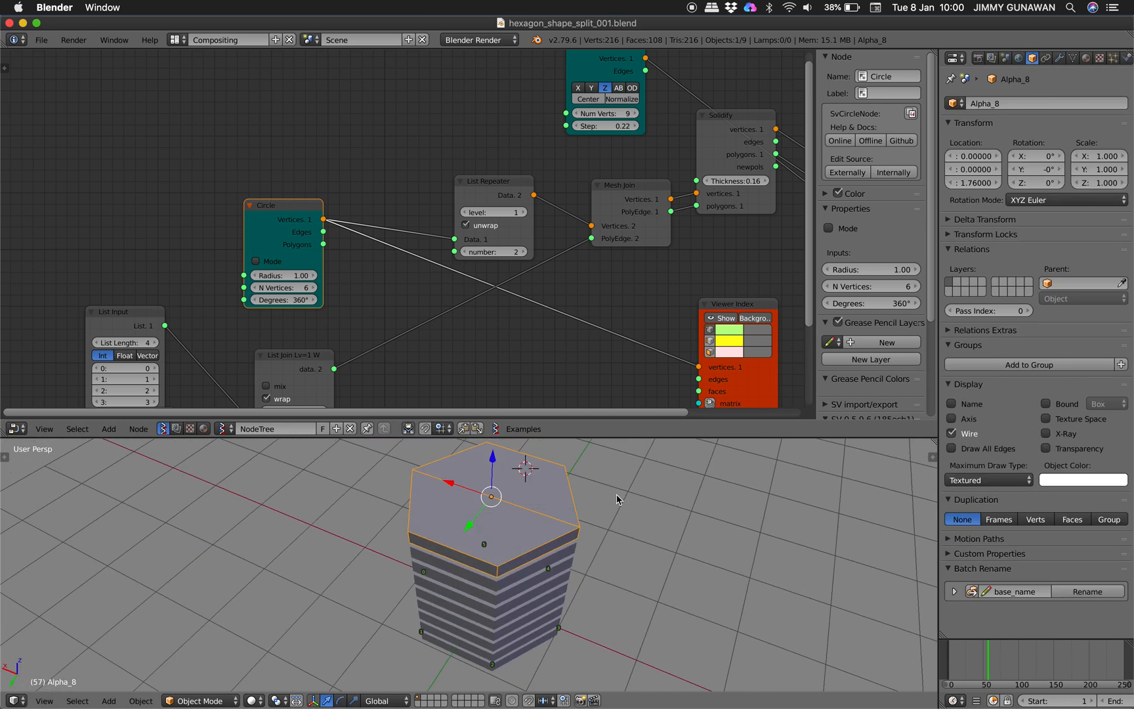
Rearrange the List Repeater, Mesh Join, Viewer Index and Solidify nodes into a tidier, more compact layout
scroll(506, 304, "down", 3)
scroll(506, 304, "right", 4)
left_click_drag(430, 131, 366, 127)
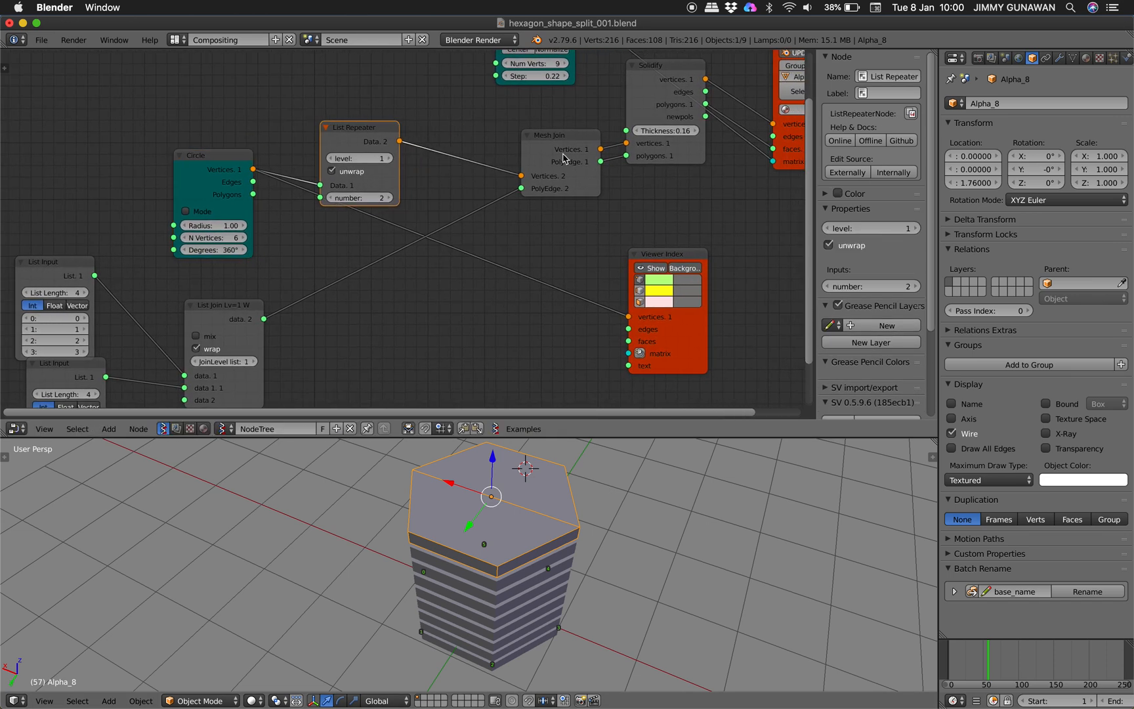
left_click_drag(544, 142, 494, 156)
left_click_drag(654, 258, 559, 236)
left_click_drag(666, 105, 657, 131)
scroll(647, 243, "down", 2)
scroll(639, 227, "down", 2)
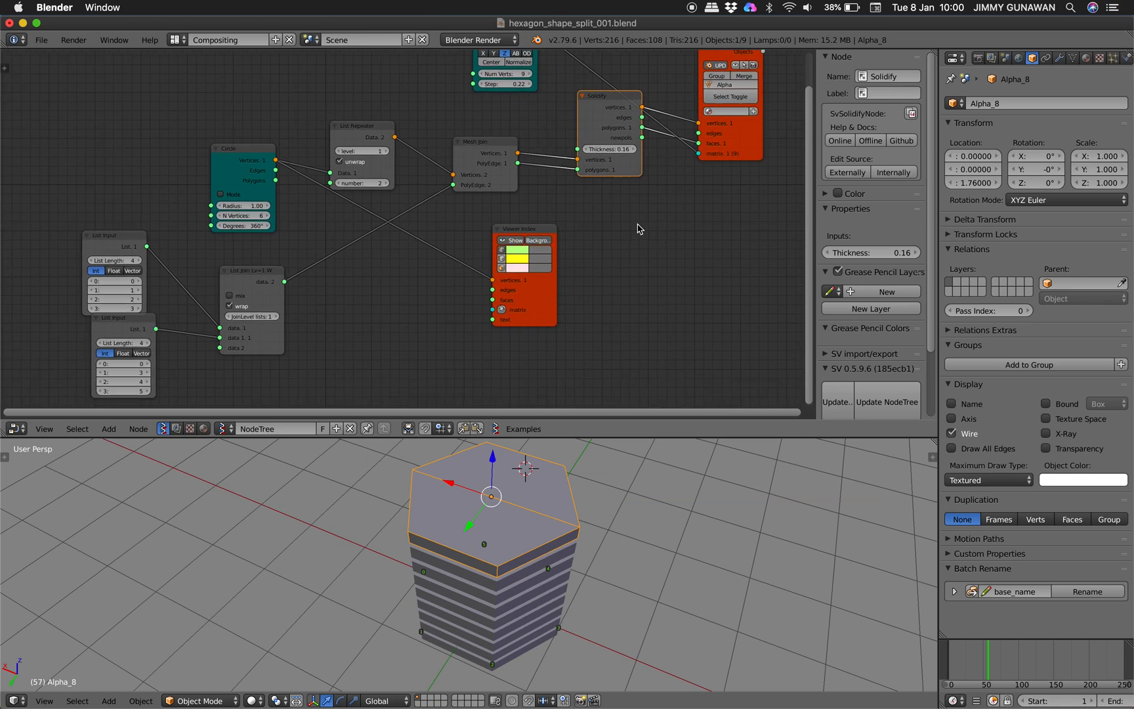
Duplicate the top slab with the copy placed beside the stack, and delete that copy
scroll(639, 226, "right", 2)
scroll(598, 449, "right", 4)
scroll(598, 450, "up", 2)
scroll(489, 565, "down", 4)
scroll(488, 566, "right", 3)
scroll(488, 566, "up", 2)
key("shift+d")
left_click(626, 564)
scroll(625, 564, "right", 2)
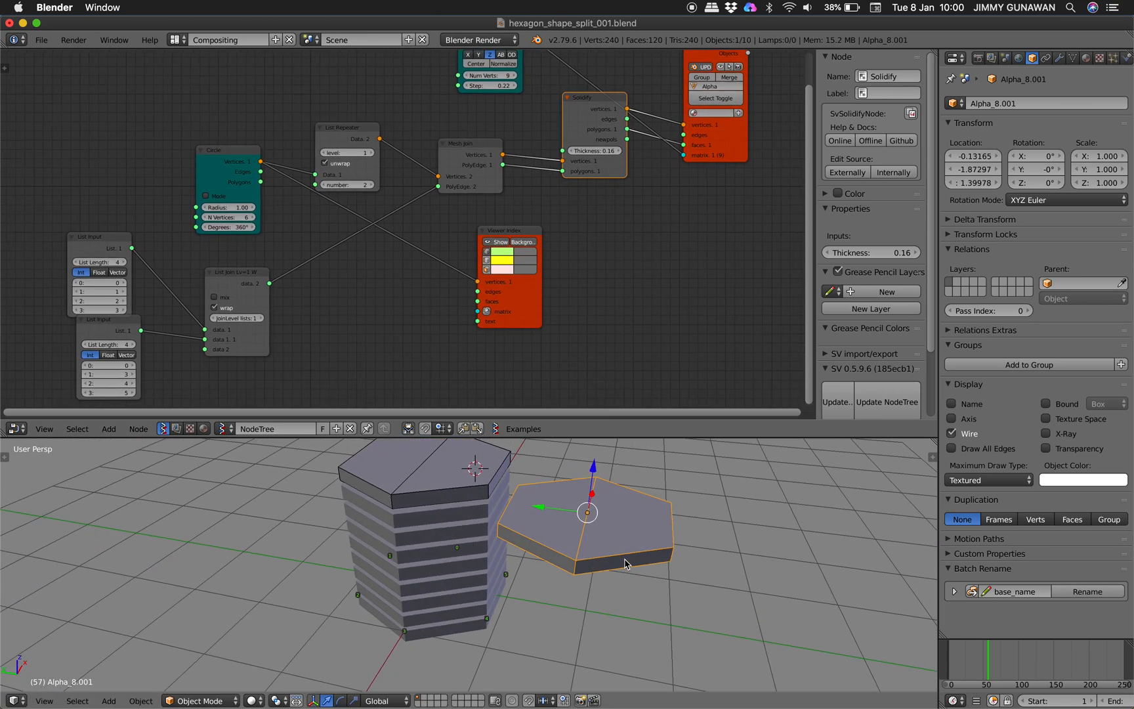
scroll(626, 564, "right", 3)
key("Delete")
scroll(626, 564, "left", 3)
scroll(626, 564, "up", 2)
Select only the wire-displayed top slab and move it off the stack to one side
key("super+s")
left_click(625, 564)
right_click(519, 531)
left_click(518, 559)
scroll(517, 558, "right", 1)
key("a")
right_click(514, 528)
key("g")
left_click(627, 502)
Move the next two slabs out of the stack so they sit beside it
right_click(483, 528)
key("g")
left_click(671, 556)
right_click(507, 556)
key("g")
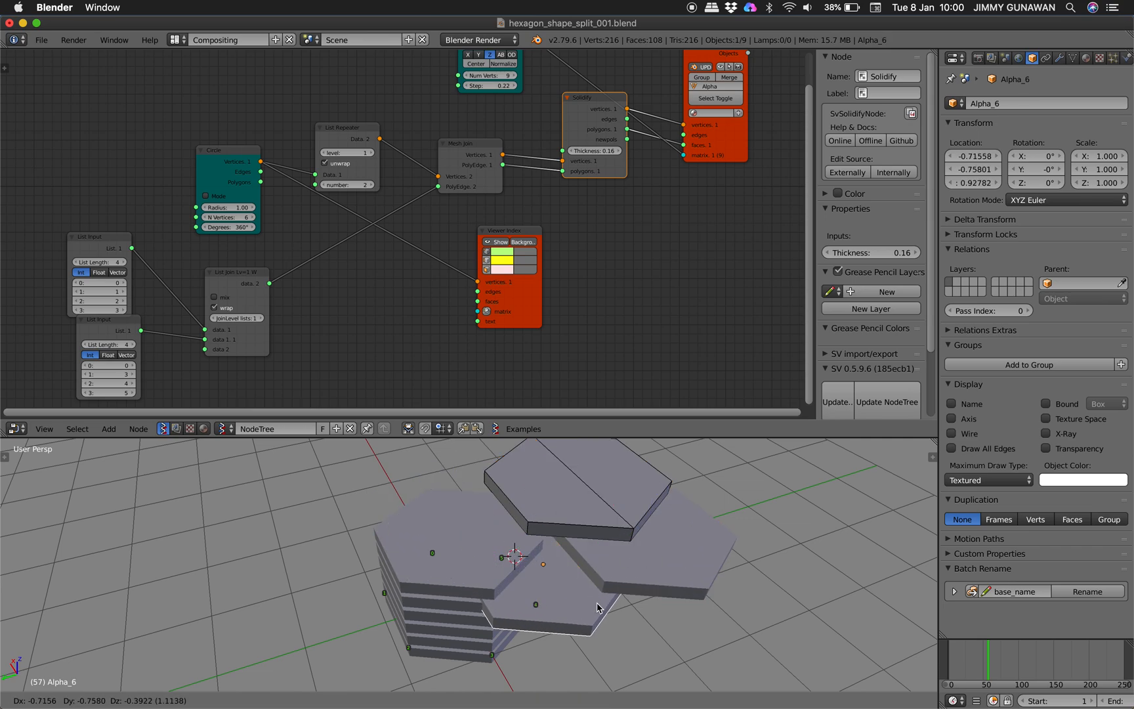
left_click(605, 606)
scroll(605, 606, "down", 5)
scroll(606, 605, "up", 5)
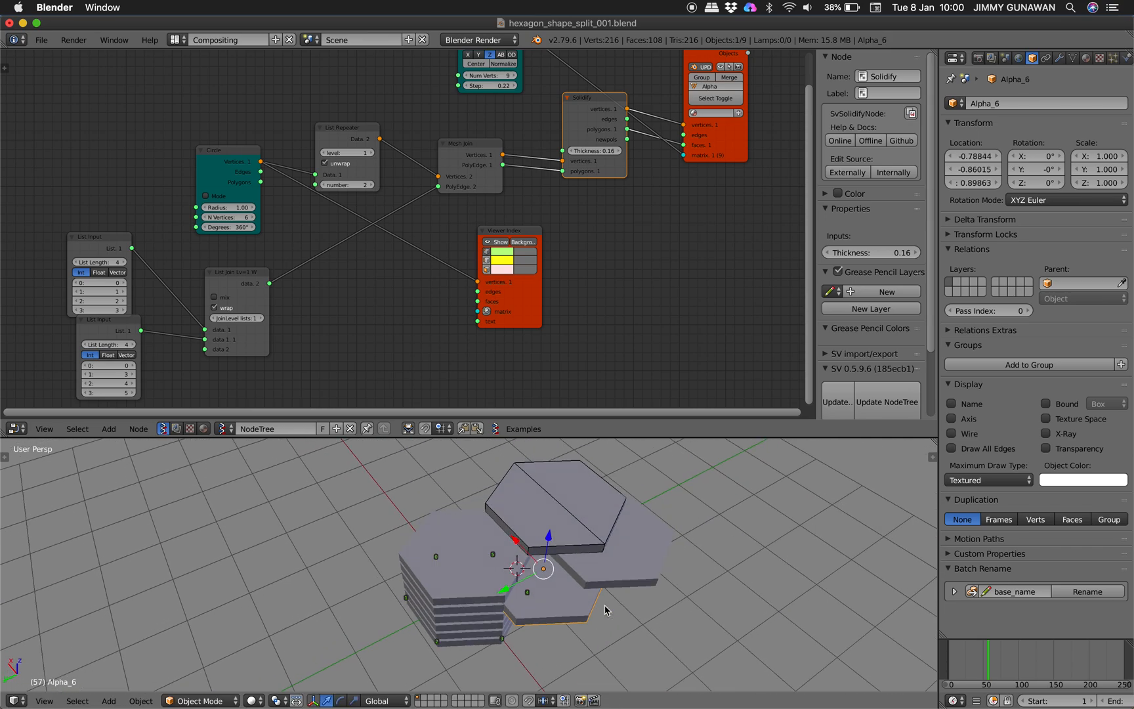
Enlarge the 3D view and examine the stack and displaced slabs from several angles
left_click_drag(634, 436, 640, 399)
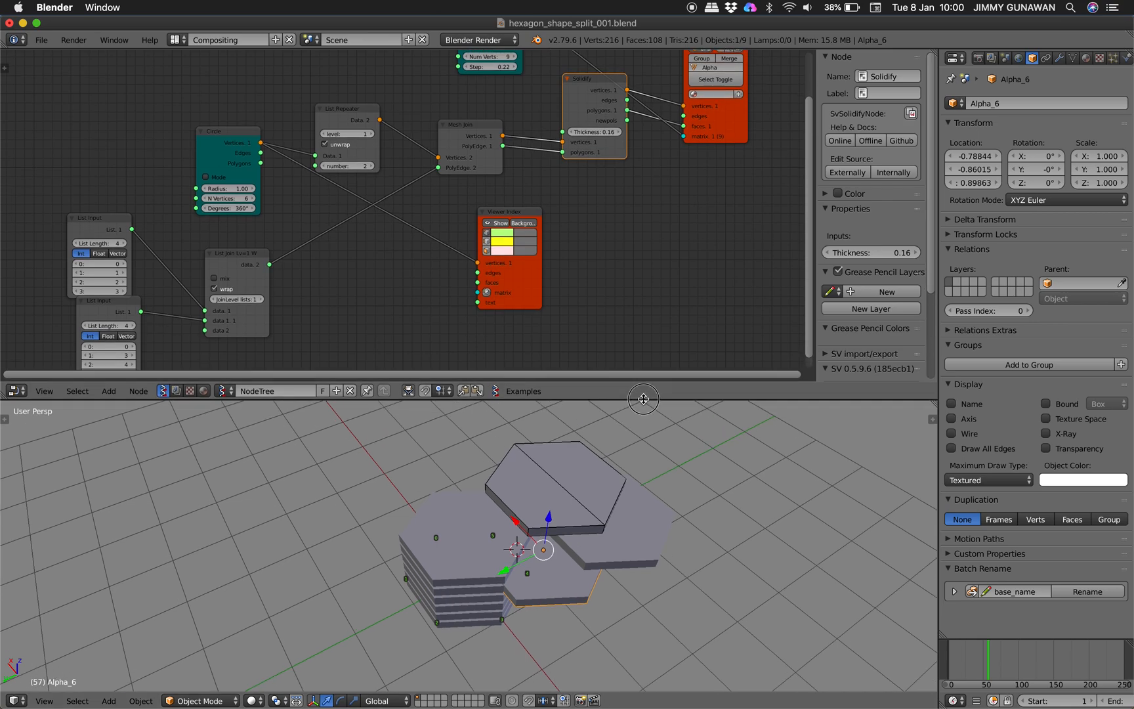
middle_click_drag(579, 460, 552, 468)
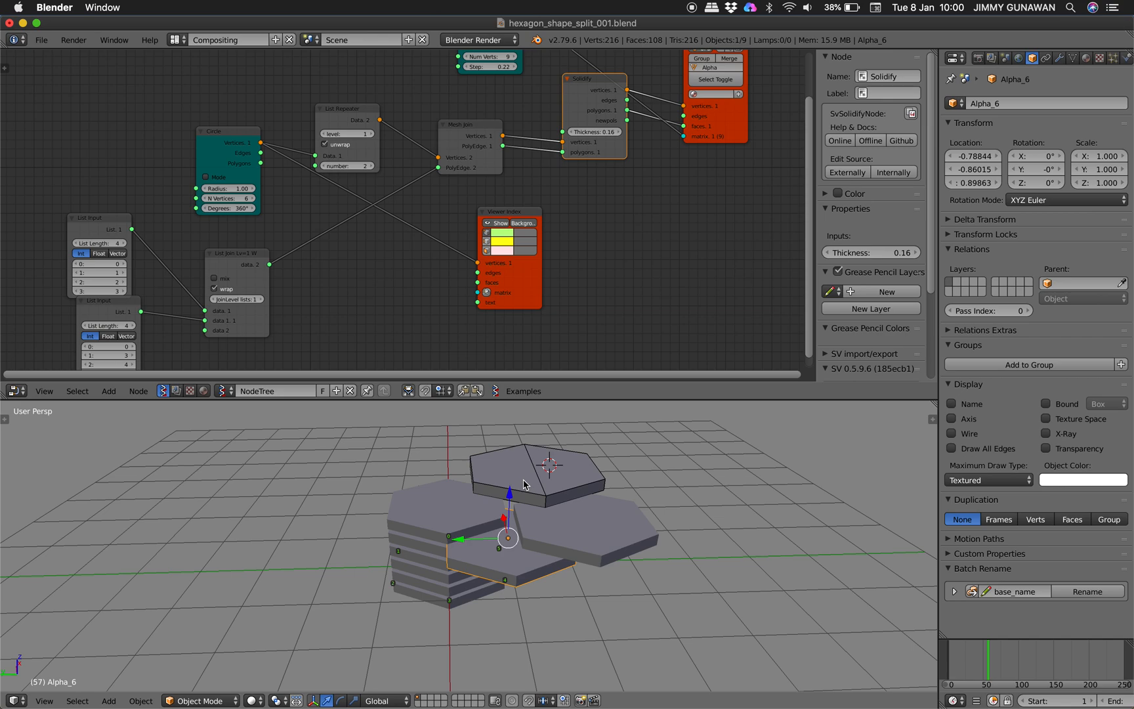
scroll(558, 466, "up", 5)
scroll(467, 578, "down", 10)
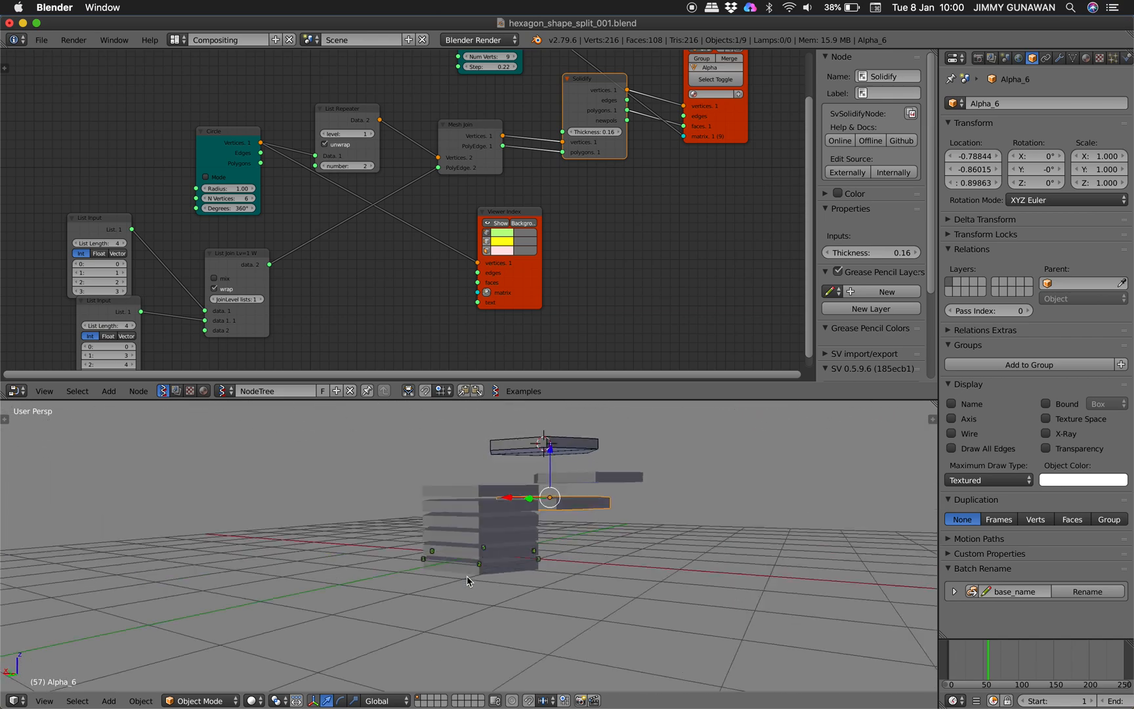
scroll(467, 580, "up", 5)
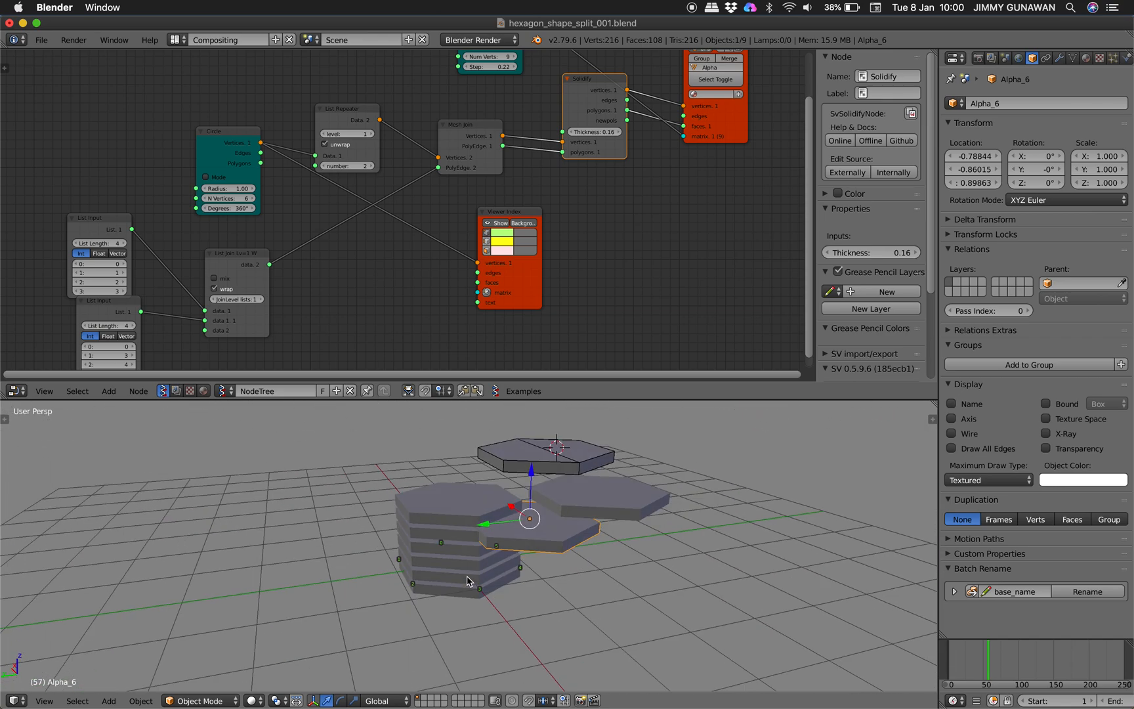
scroll(470, 568, "up", 5)
scroll(475, 554, "down", 8)
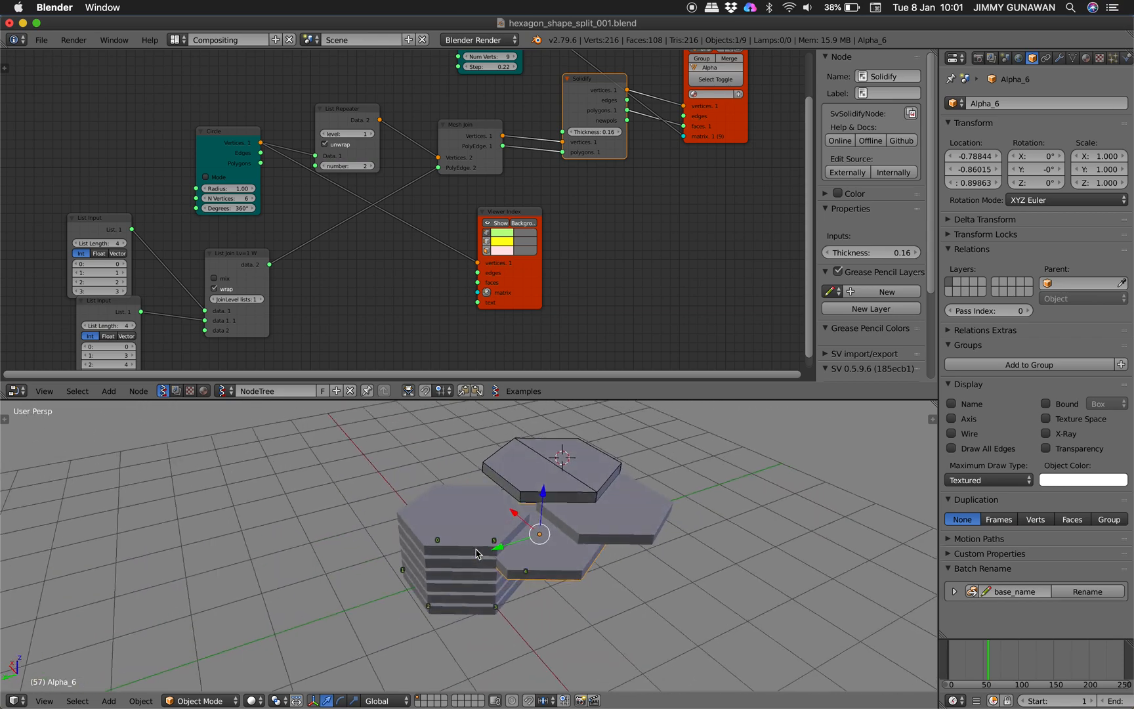
scroll(476, 553, "up", 8)
scroll(476, 554, "right", 10)
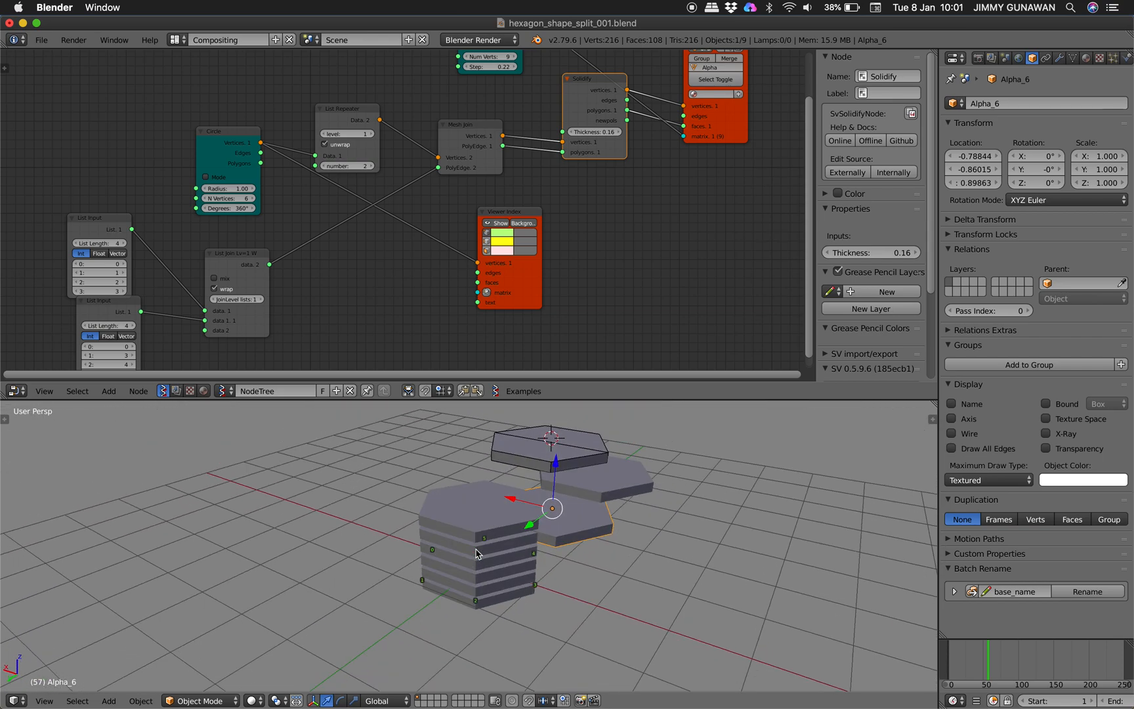
scroll(476, 553, "down", 8)
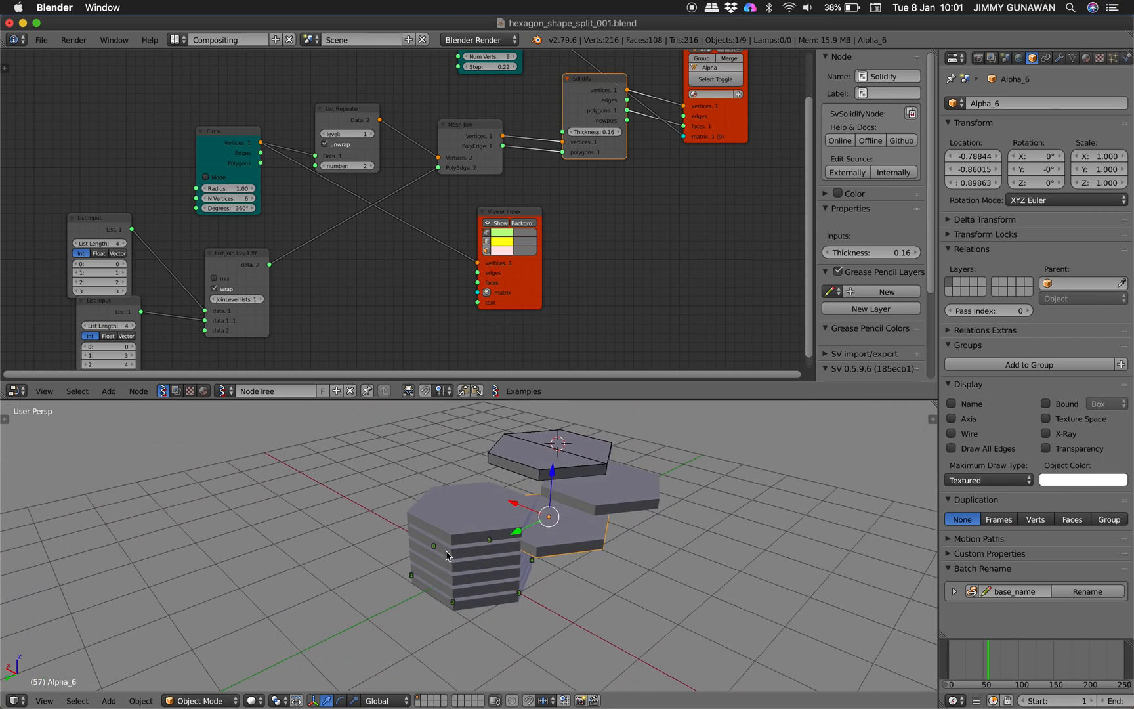
scroll(566, 467, "up", 8)
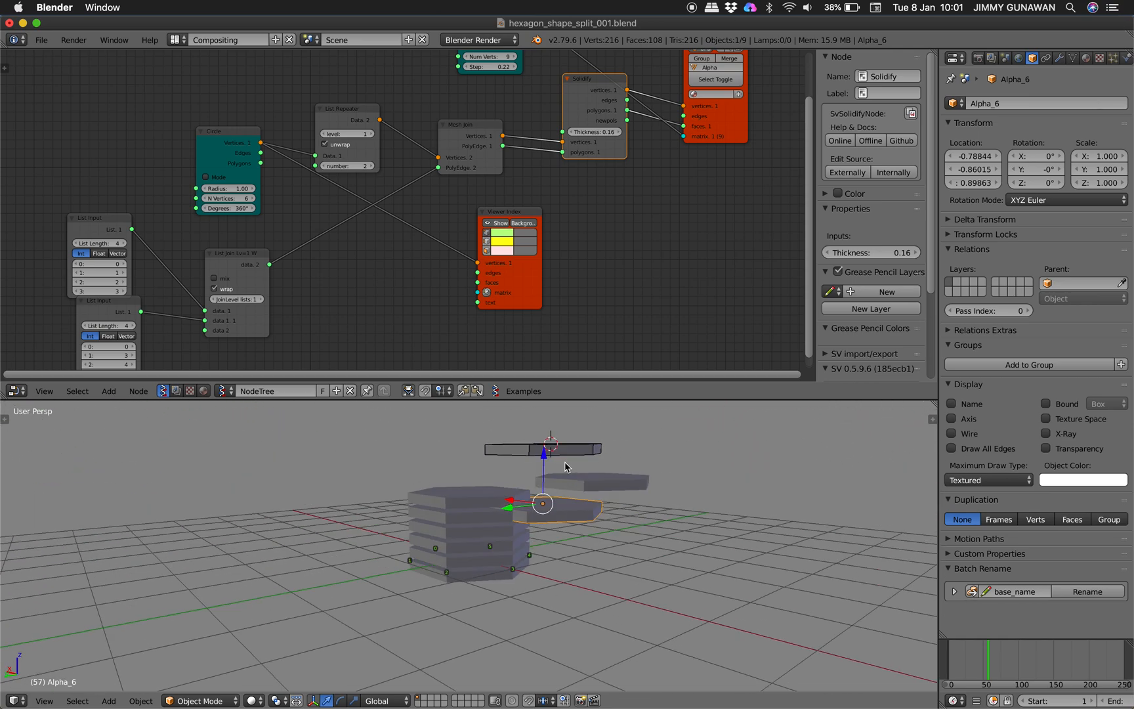
Change the current frame to 88 to regenerate the slab stack, and deselect all objects
left_click(1011, 671)
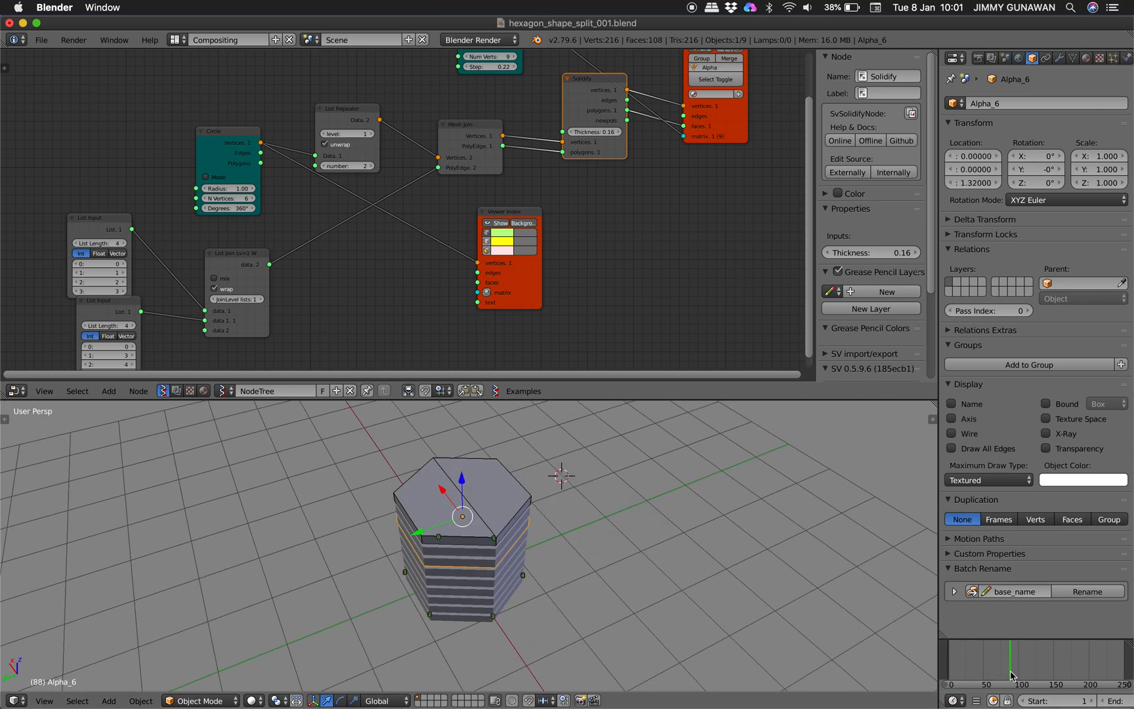
scroll(684, 558, "down", 6)
scroll(684, 559, "left", 8)
key("a")
scroll(684, 559, "right", 6)
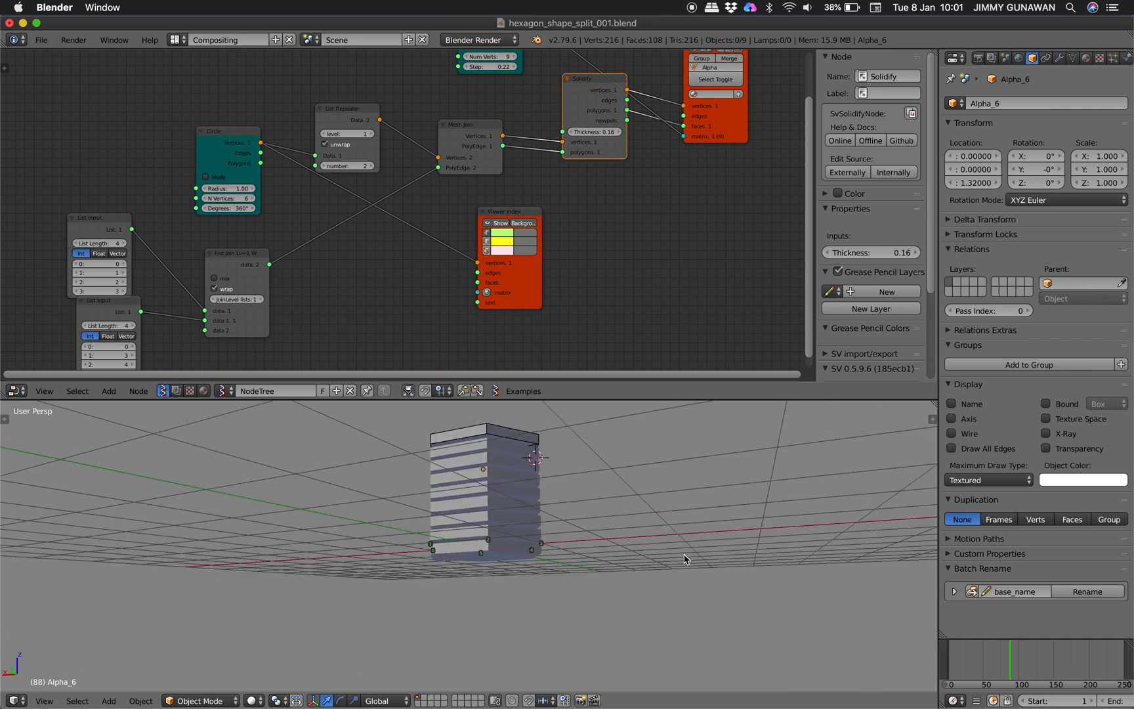
Select all the slabs and examine the regenerated stack from different angles
scroll(684, 559, "up", 6)
key("a")
scroll(674, 554, "up", 5)
scroll(675, 555, "left", 5)
key("a")
key("a")
key("a")
key("a")
scroll(674, 554, "down", 4)
scroll(675, 555, "right", 4)
scroll(675, 555, "up", 2)
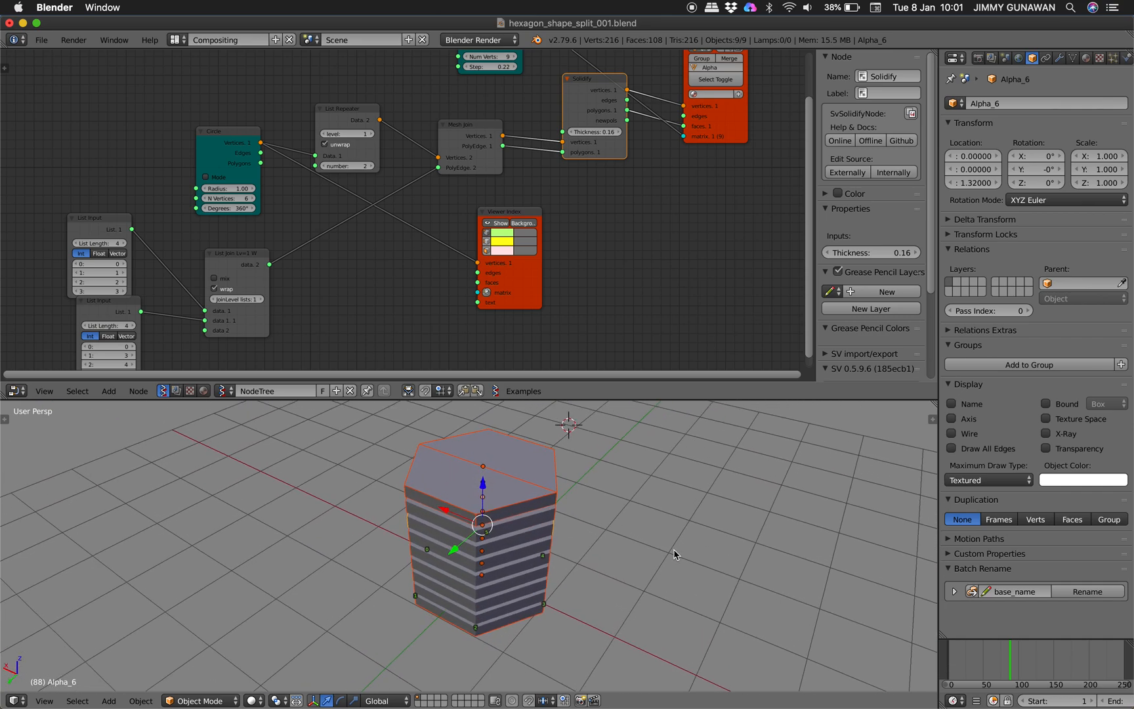
Deselect all slabs and assign a fake user to the NodeTree node tree
key("ctrl+s")
left_click(624, 462)
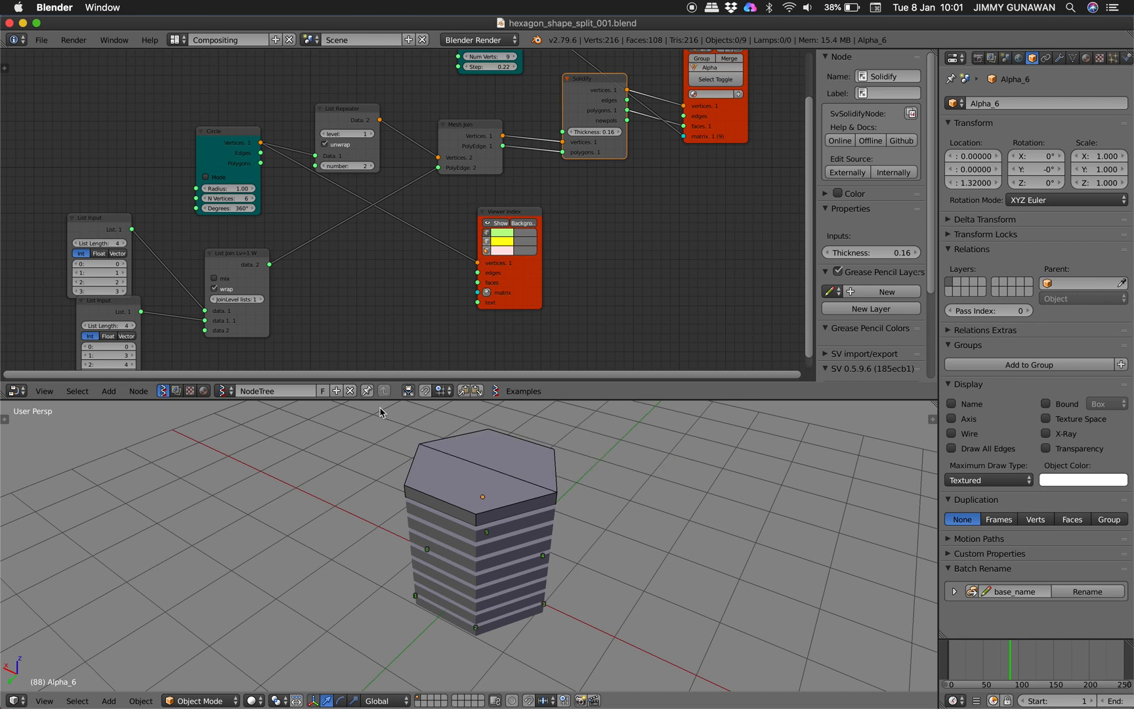
left_click(321, 392)
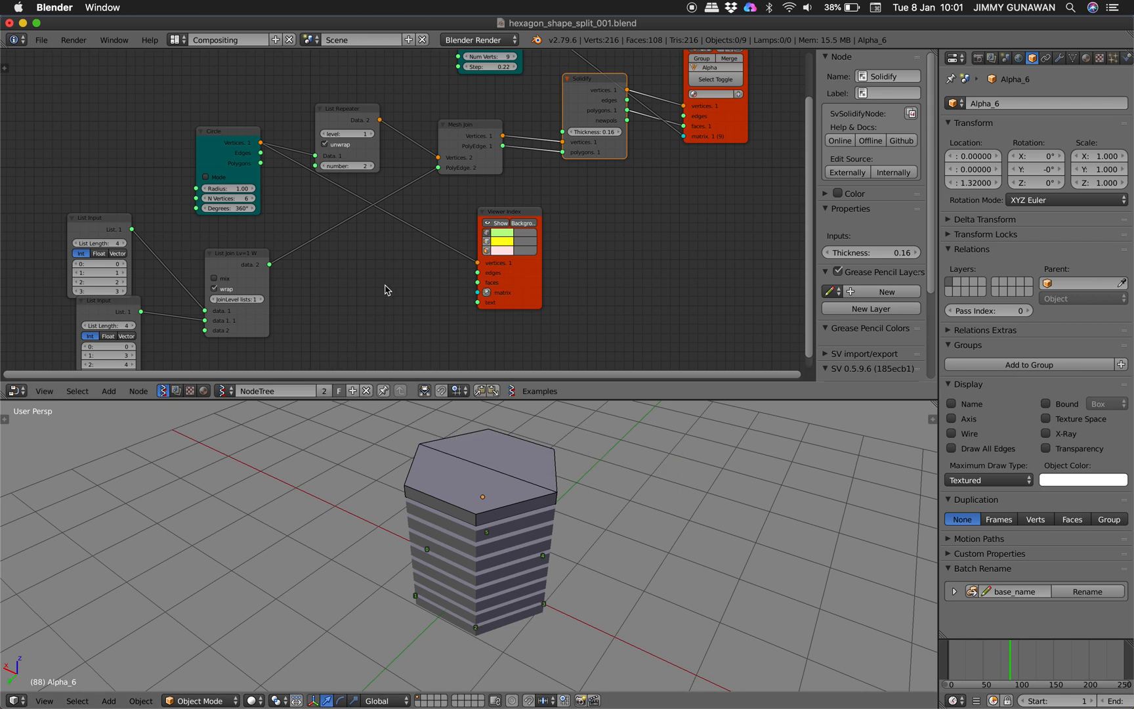